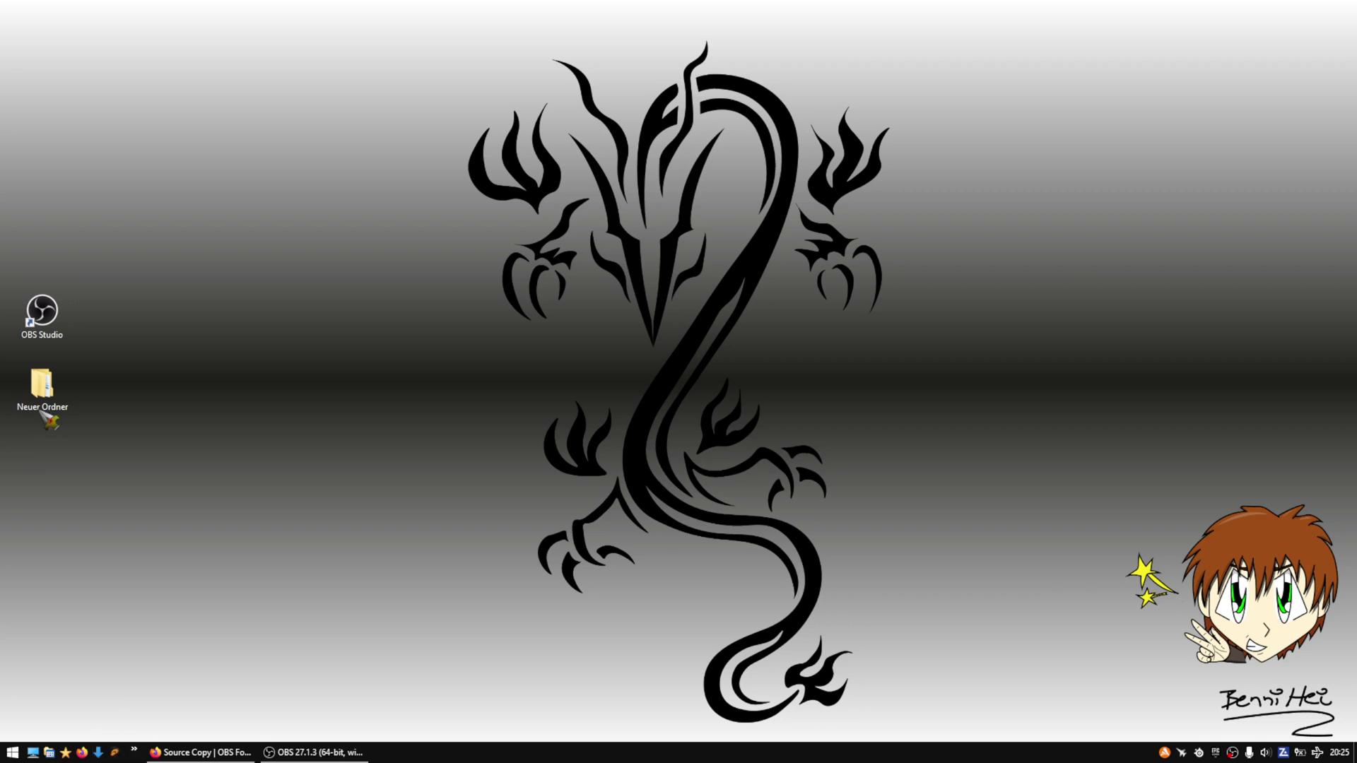
Step: Launch a second instance of OBS Studio despite the already-running notice and close its Stream Information dock
{"action": "double_click", "coordinate": [42, 311]}
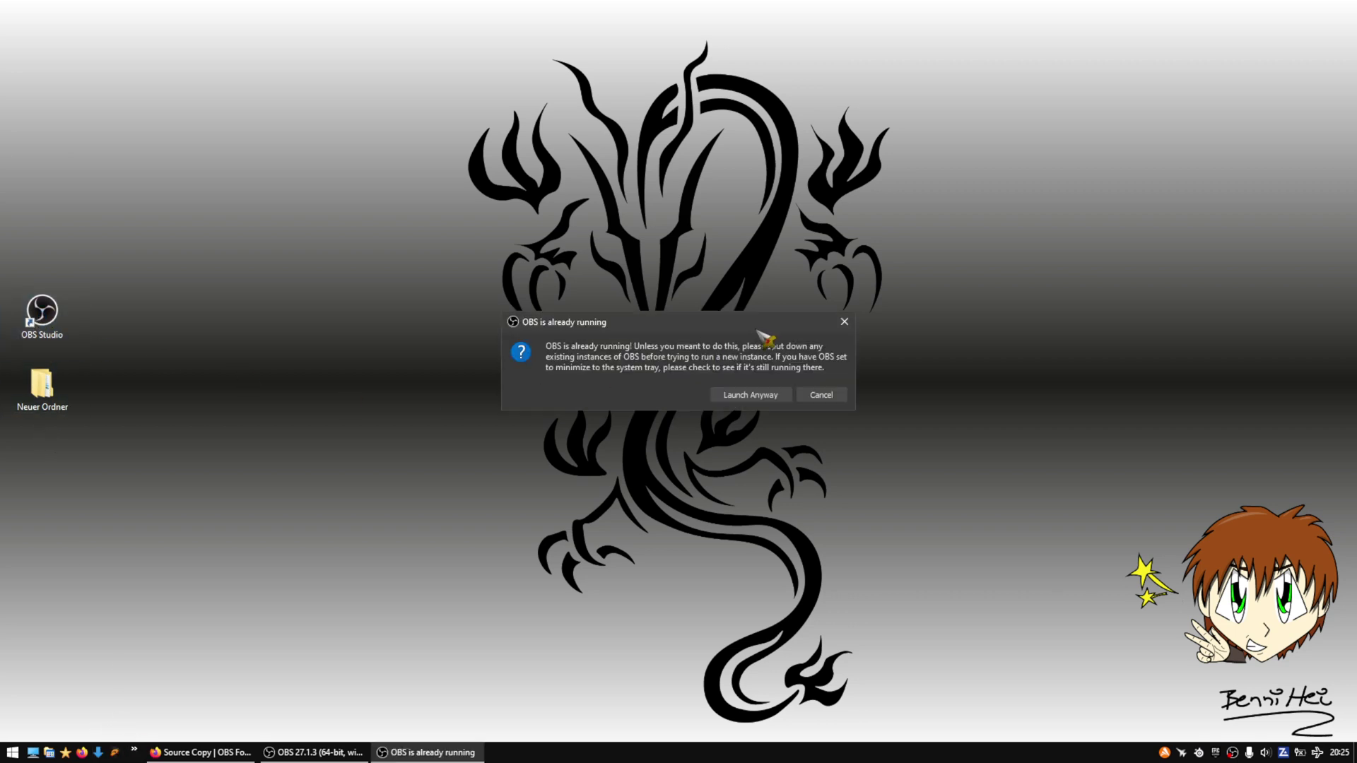
{"action": "left_click", "coordinate": [751, 396]}
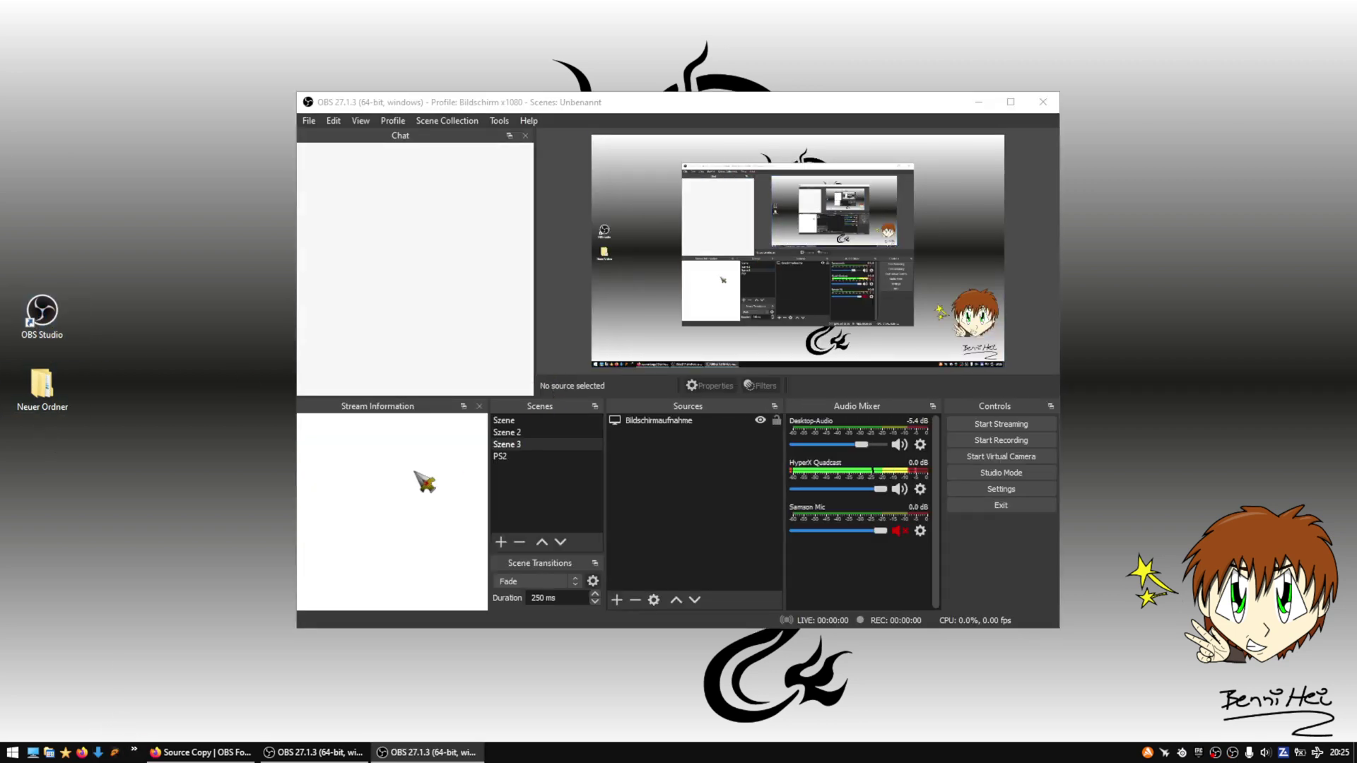
{"action": "left_click", "coordinate": [479, 407]}
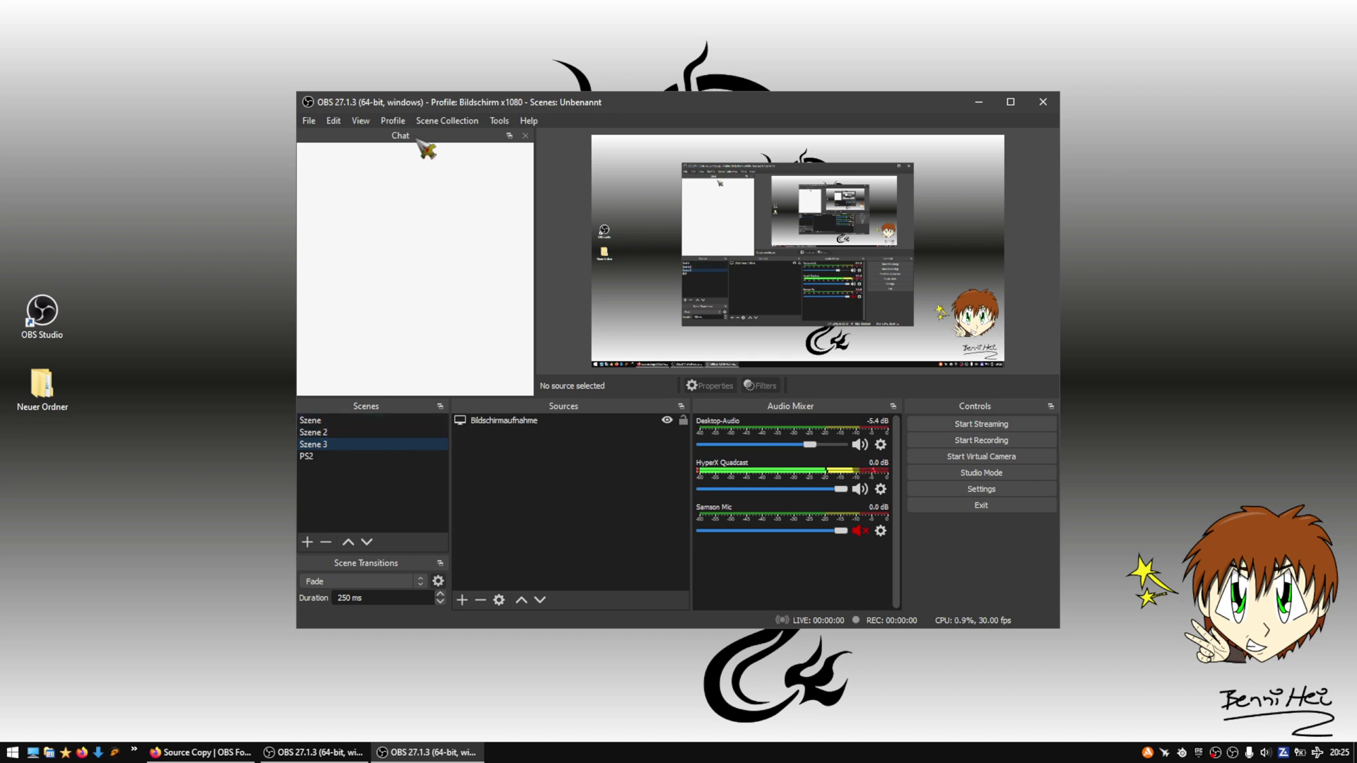
Step: Compare the scenes Szene and Szene 3 within the current scene collection
{"action": "left_click", "coordinate": [439, 121]}
{"action": "left_click", "coordinate": [648, 137]}
{"action": "left_click", "coordinate": [325, 422]}
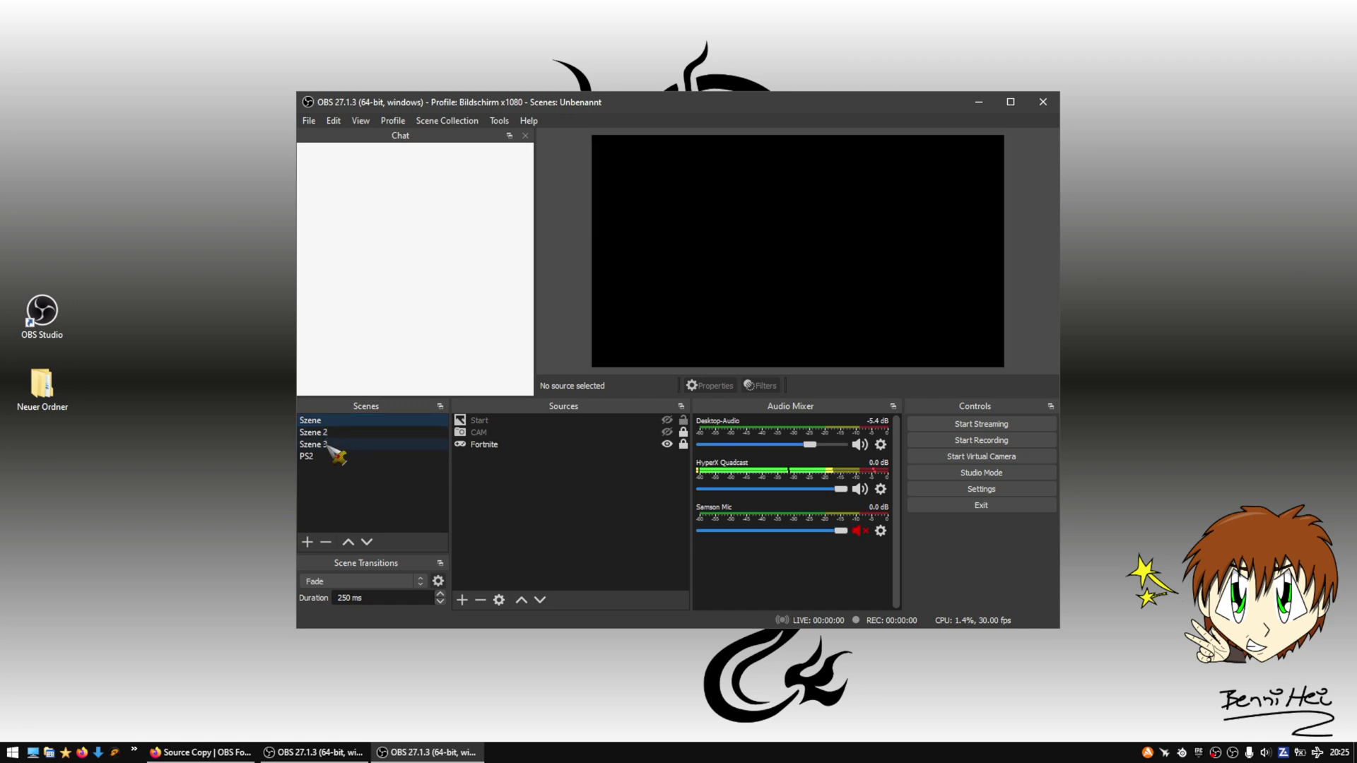
{"action": "left_click", "coordinate": [329, 448]}
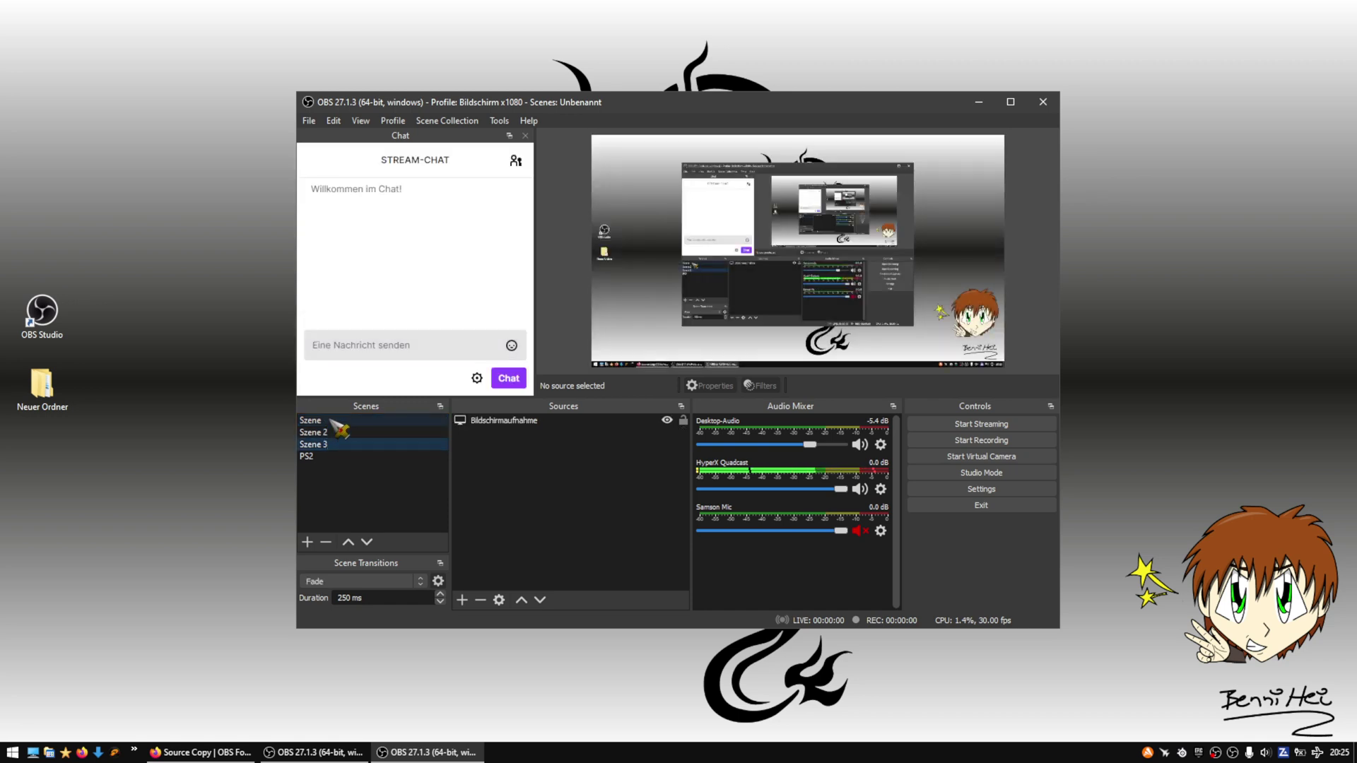
Step: Copy the HyperX Quadcast filters in Szene 3 and view the Samson Mic's audio options in Szene
{"action": "left_click", "coordinate": [880, 488]}
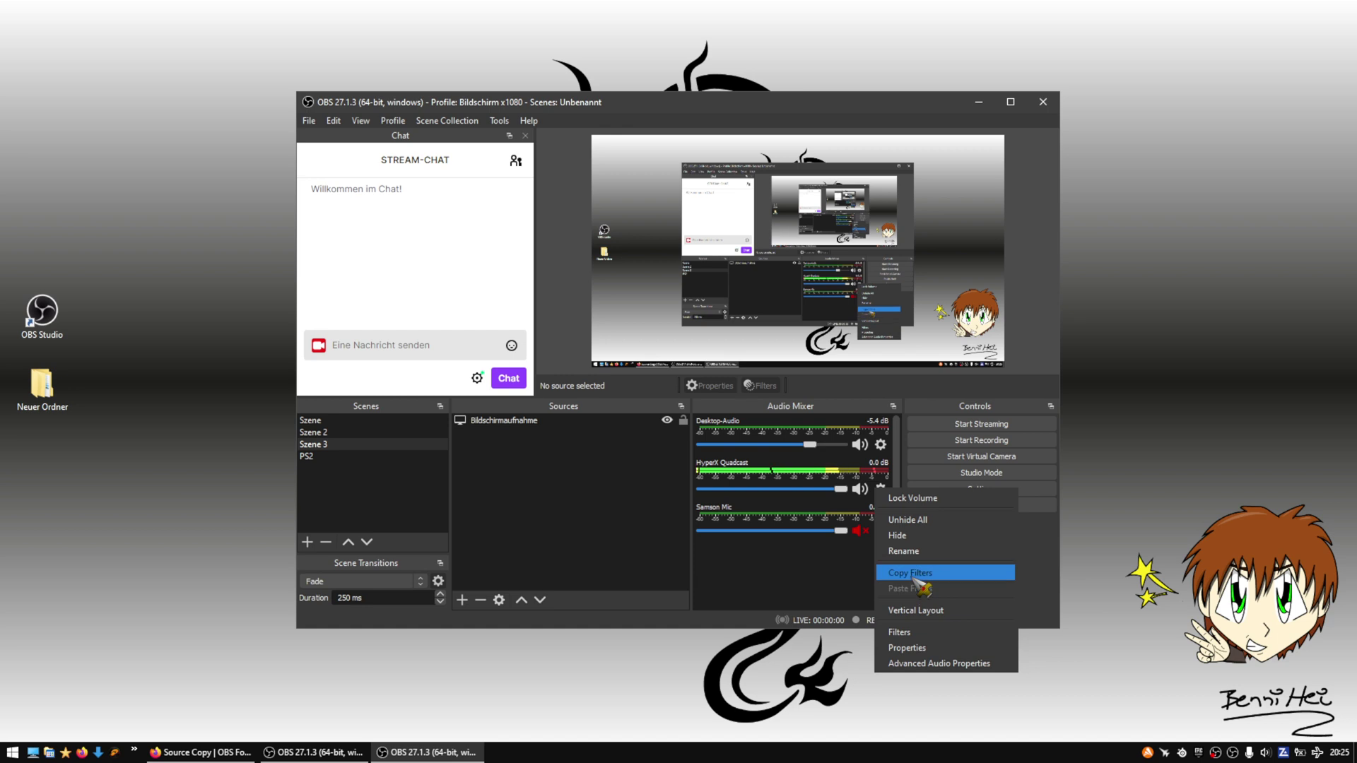
{"action": "left_click", "coordinate": [915, 574]}
{"action": "left_click", "coordinate": [315, 421]}
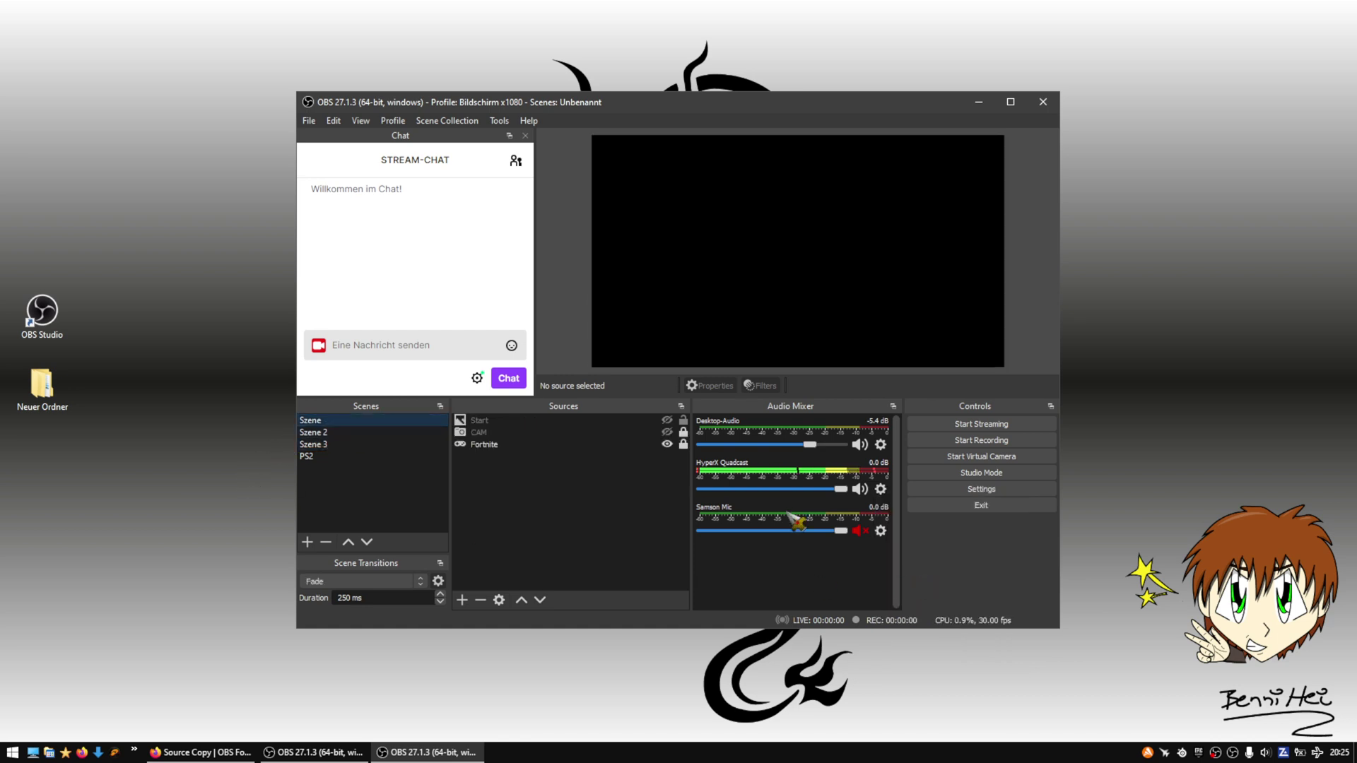
{"action": "left_click", "coordinate": [880, 530]}
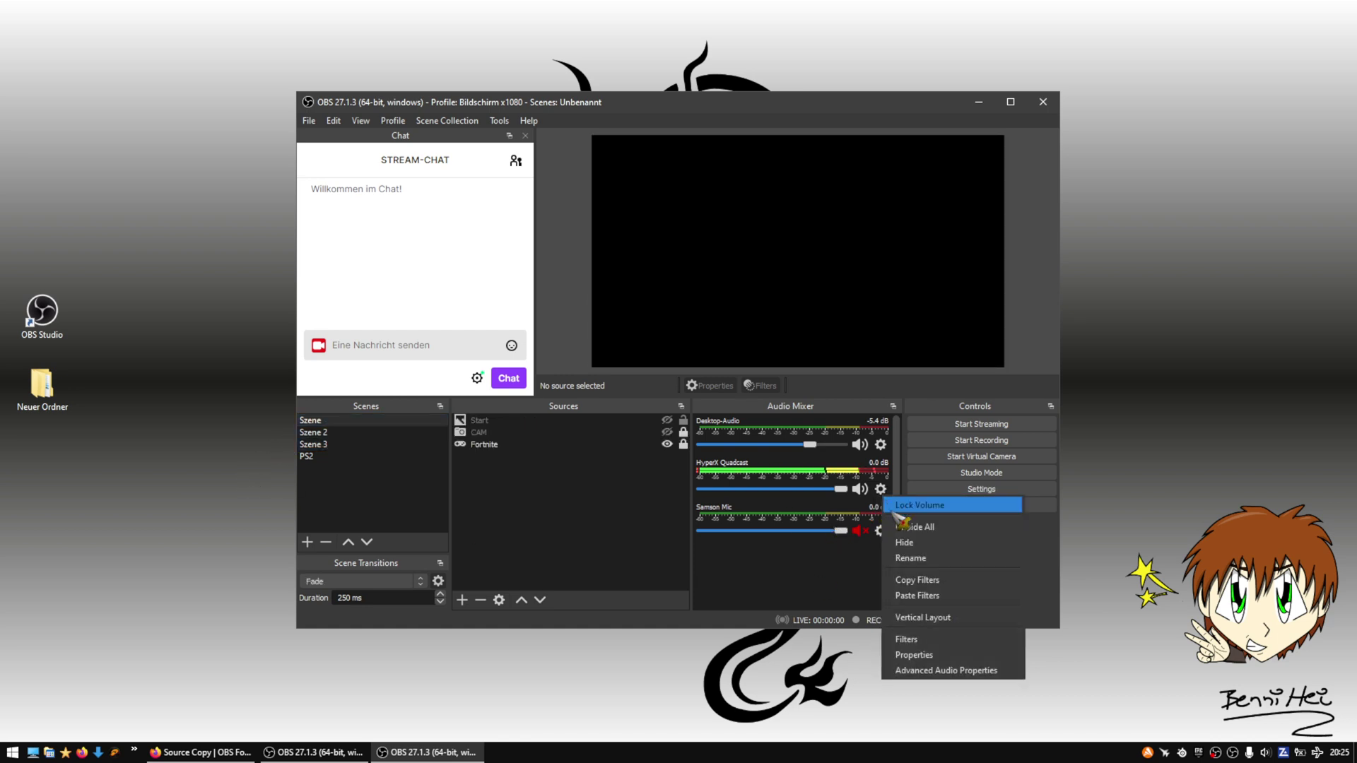
{"action": "left_click", "coordinate": [557, 526]}
Step: Switch to Szene 3 and back to Szene, and view the available scene collections
{"action": "left_click", "coordinate": [334, 445]}
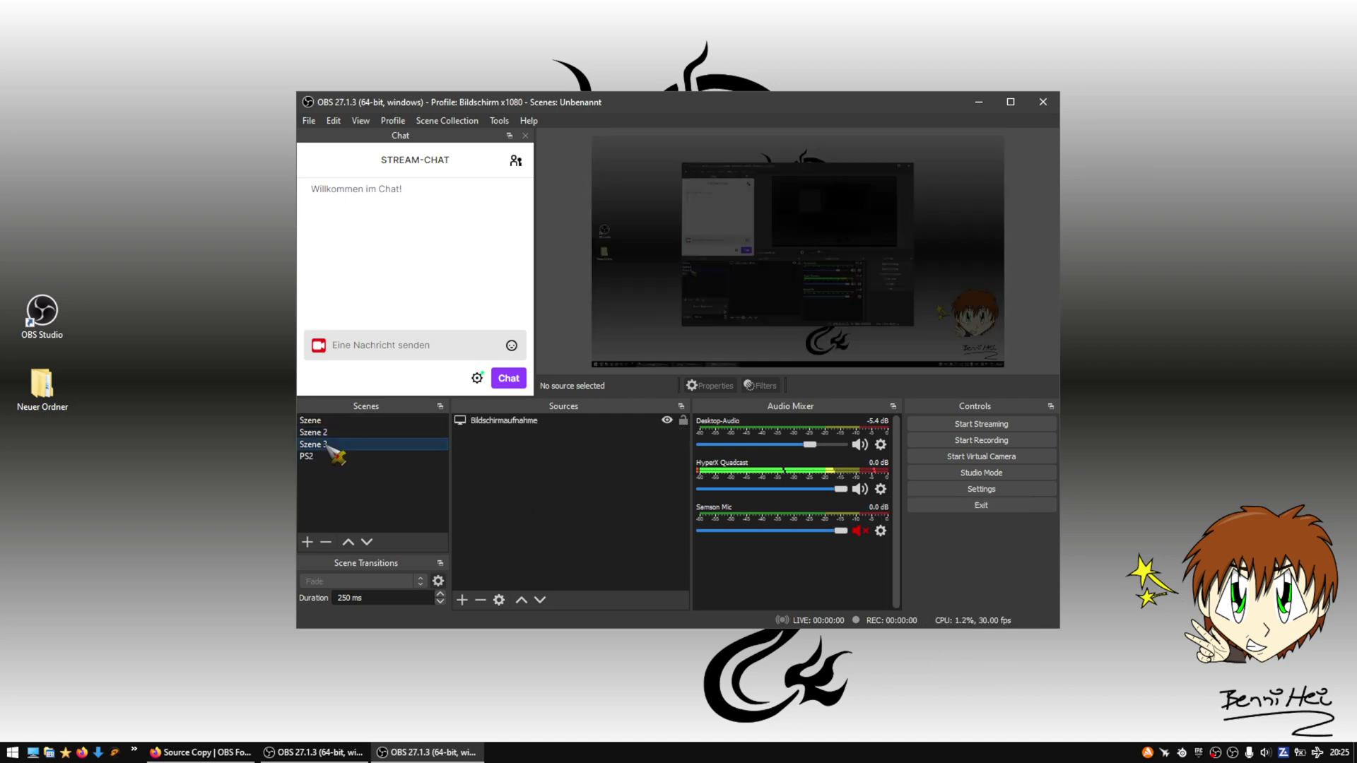
{"action": "left_click", "coordinate": [326, 424]}
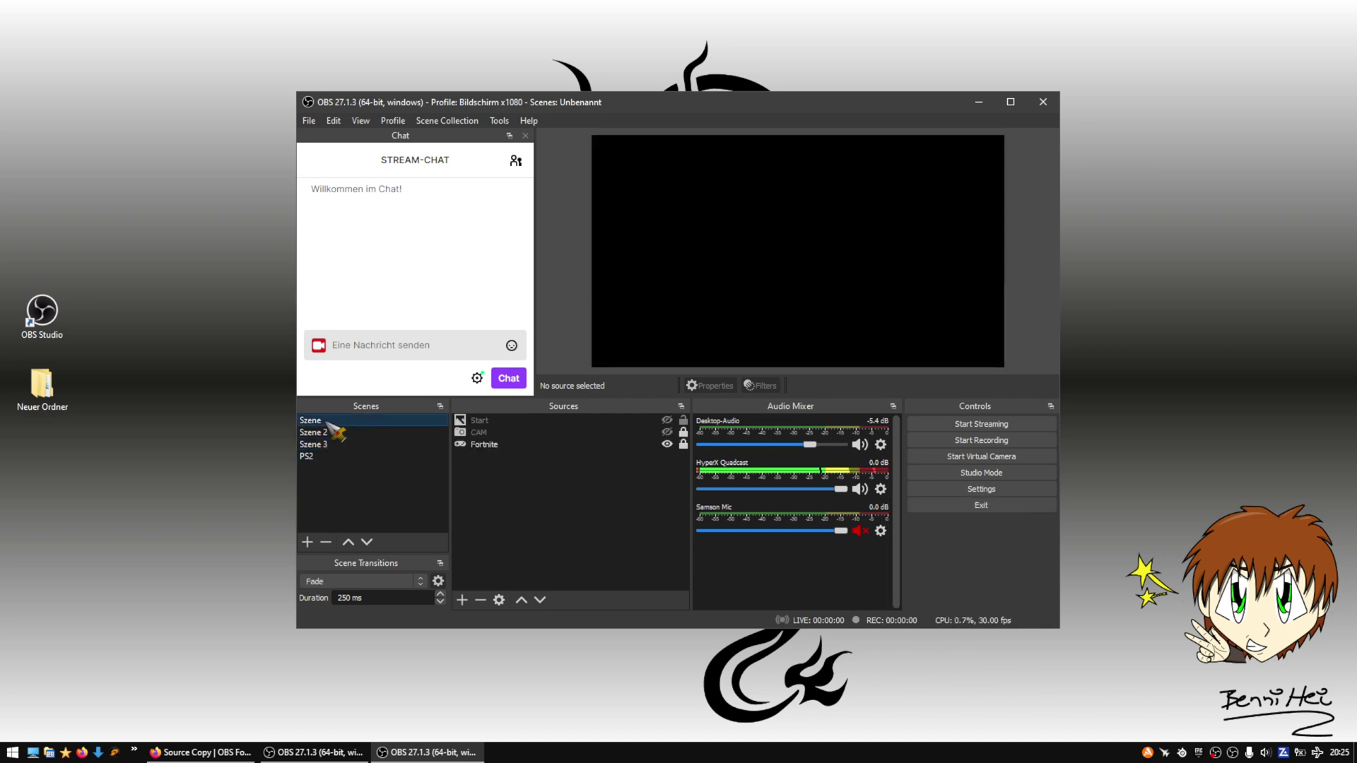
{"action": "left_click", "coordinate": [441, 120]}
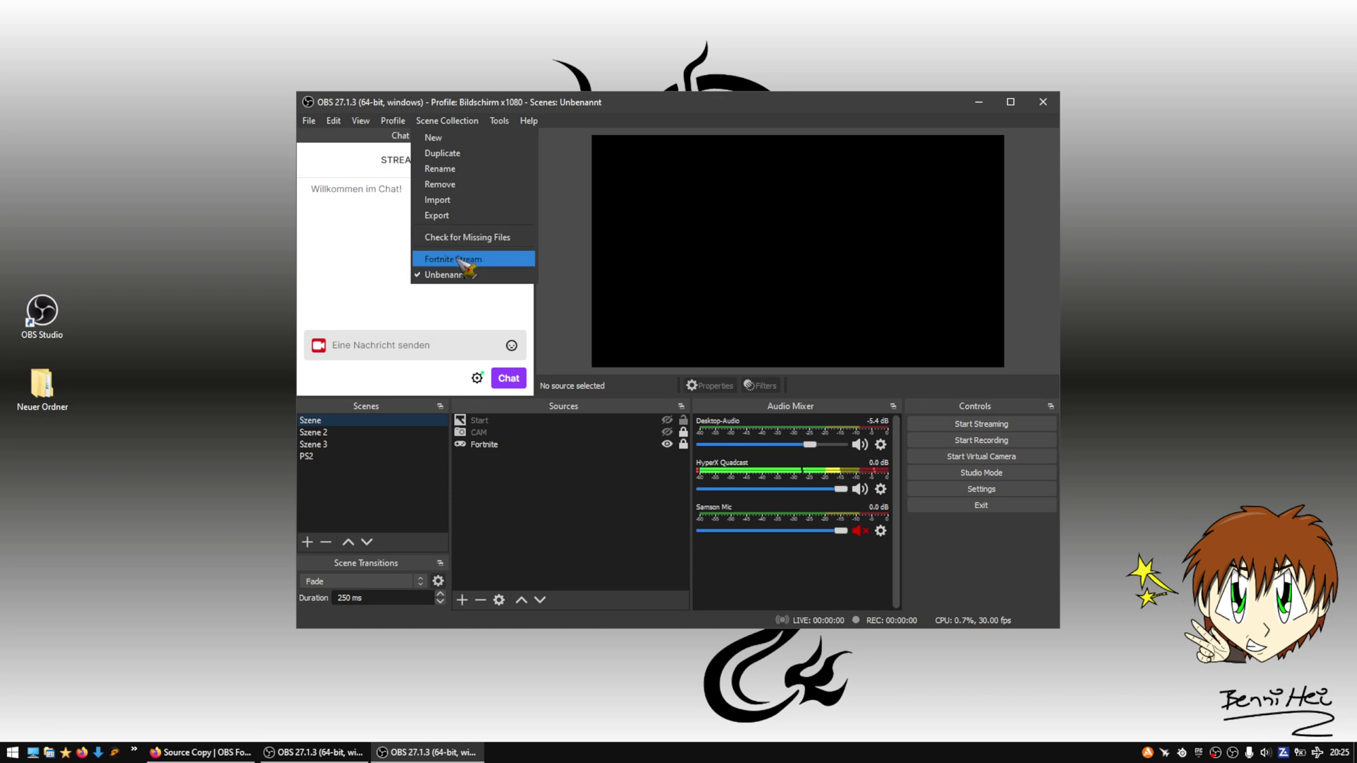
{"action": "left_click", "coordinate": [497, 91]}
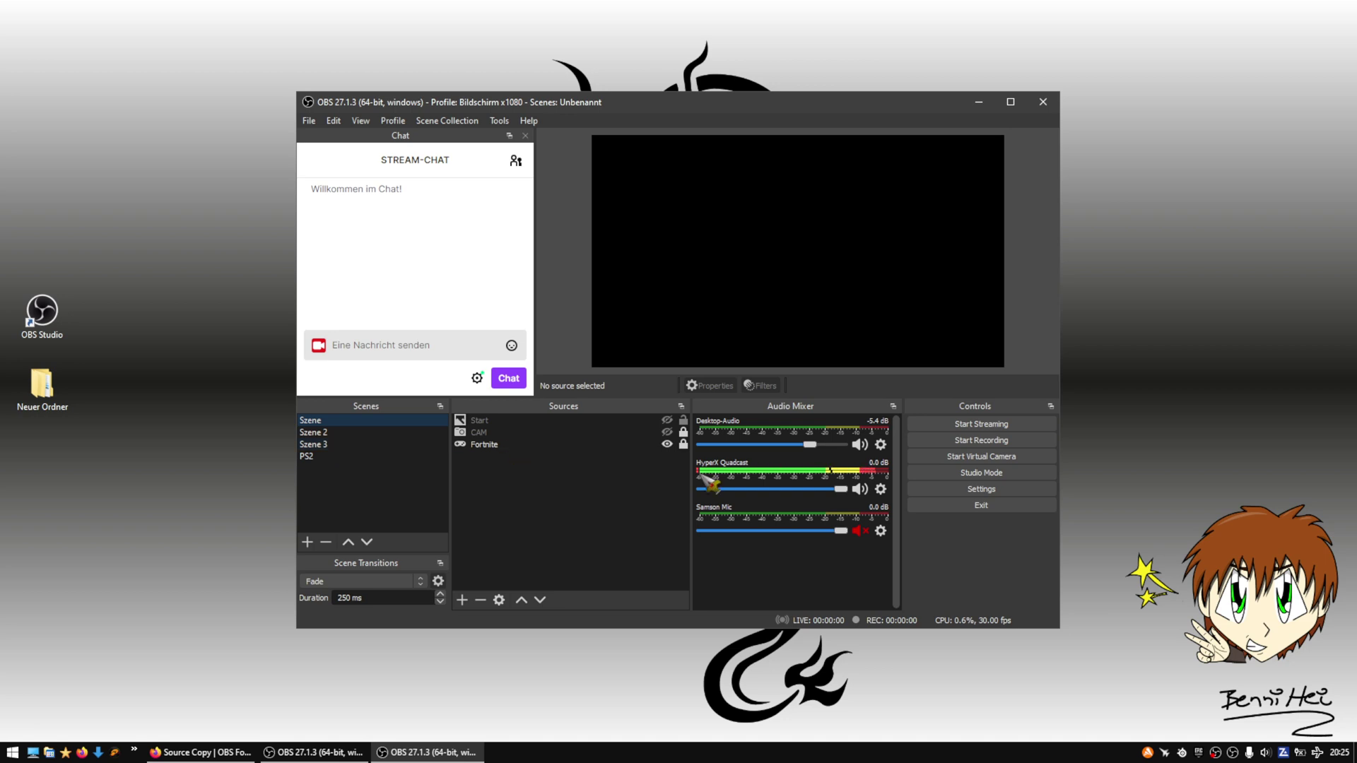
Step: Copy the HyperX Quadcast filters and switch to the Fortnite Stream scene collection
{"action": "left_click", "coordinate": [881, 490]}
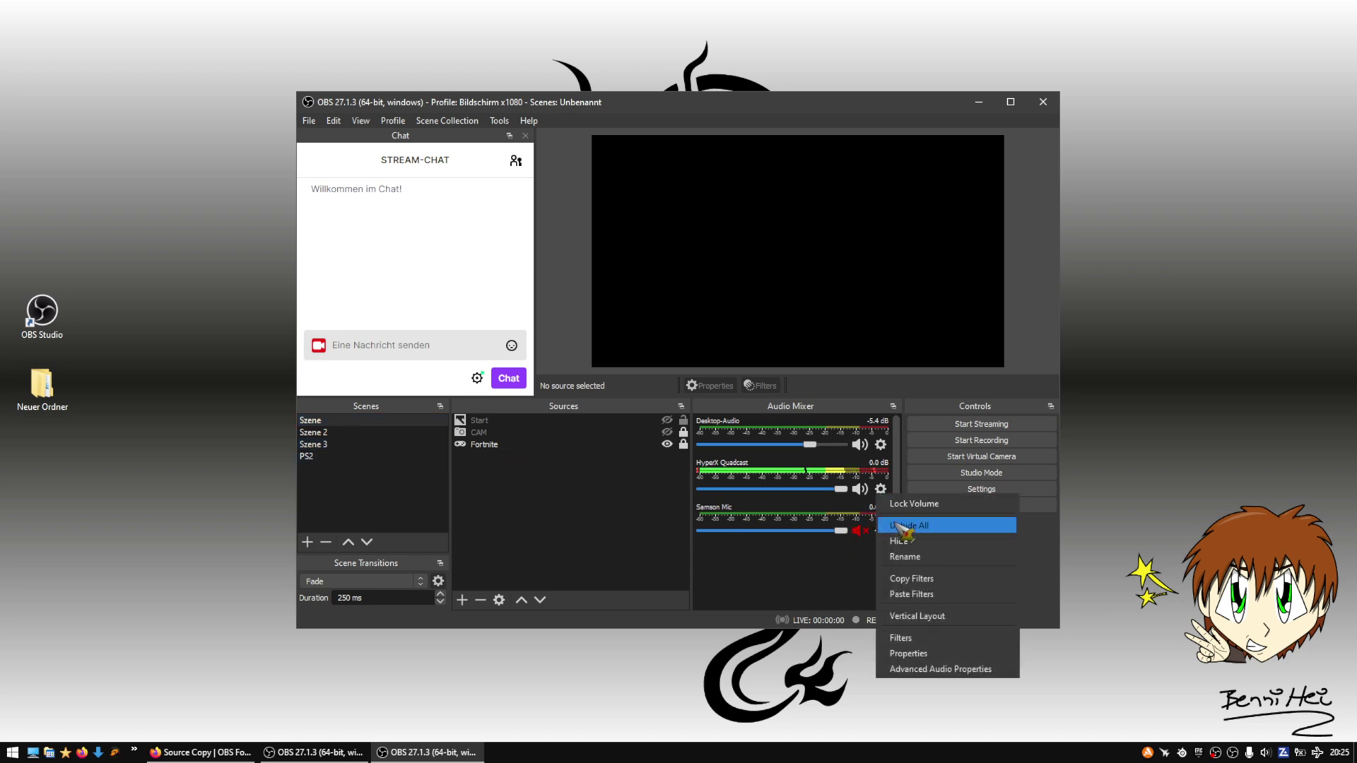
{"action": "left_click", "coordinate": [923, 581]}
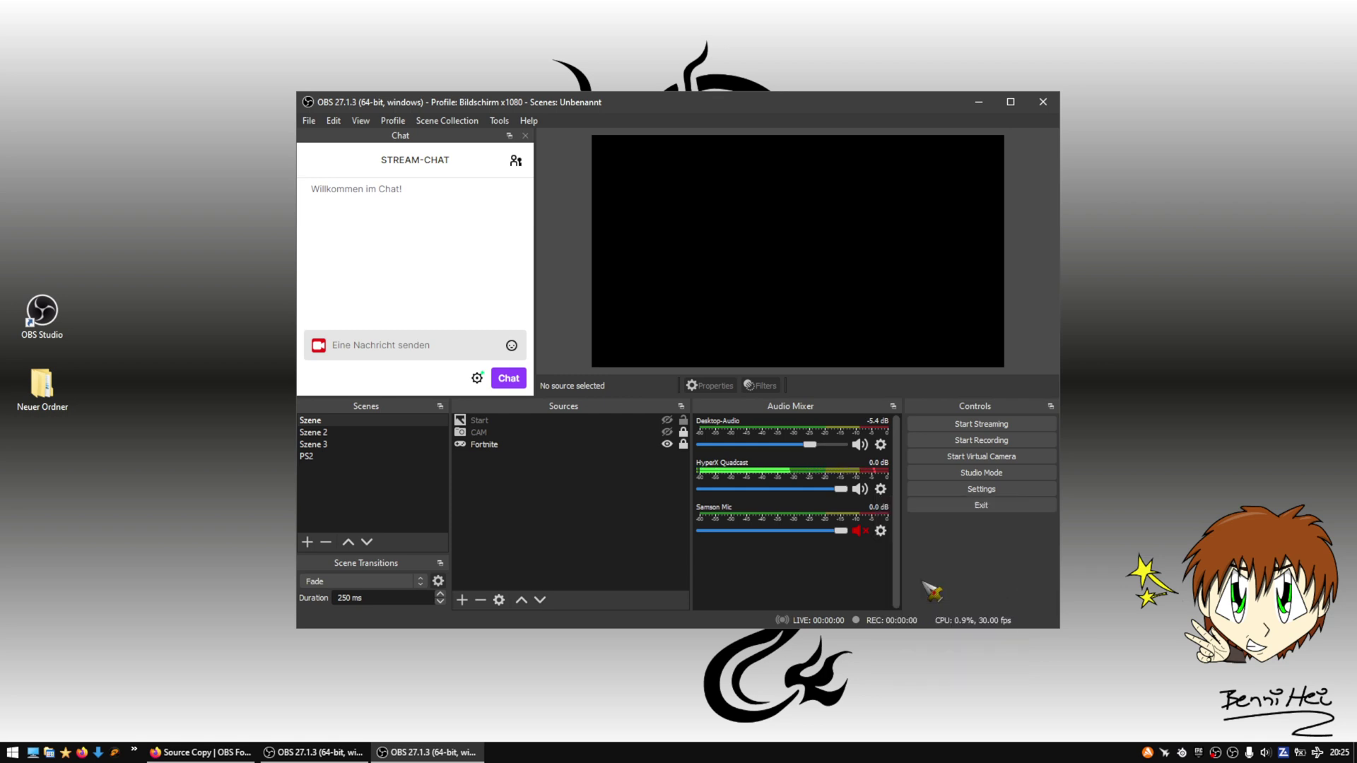
{"action": "left_click", "coordinate": [438, 121]}
{"action": "left_click", "coordinate": [472, 260]}
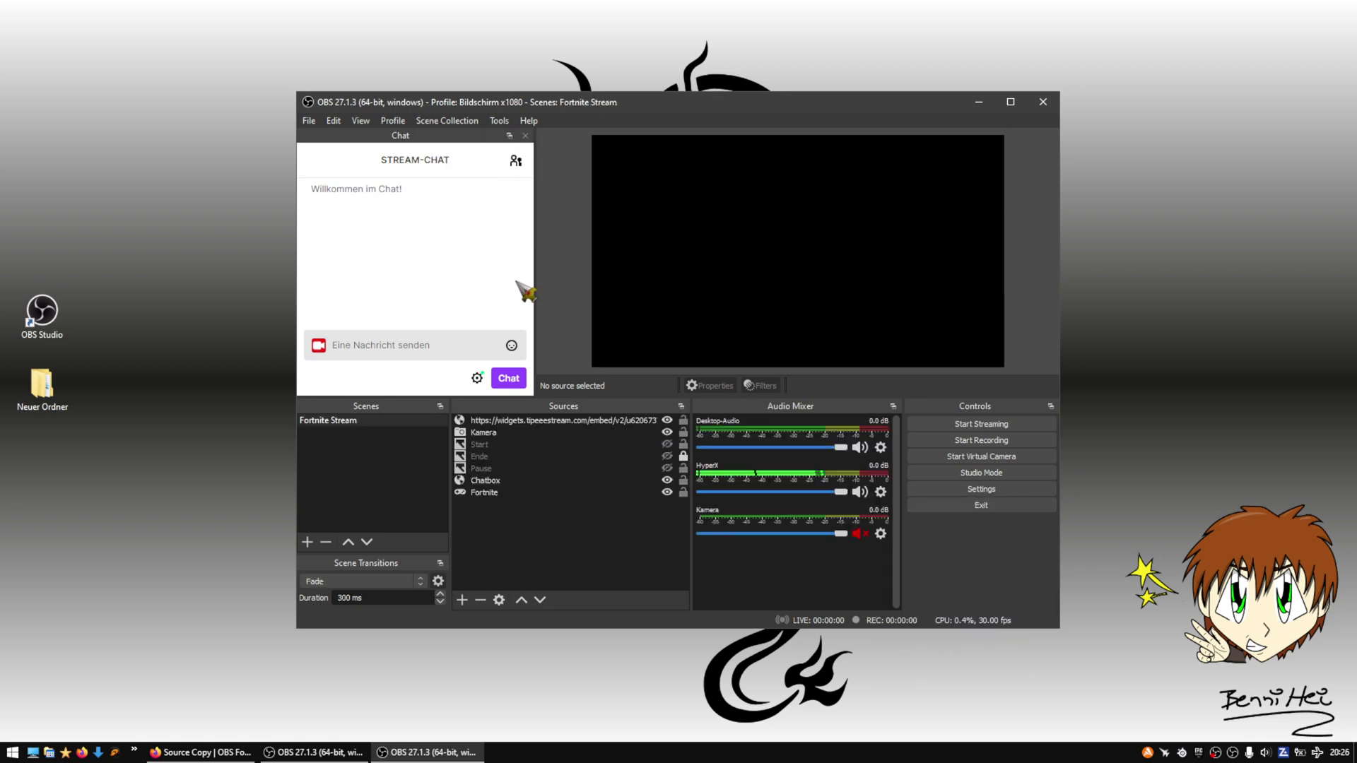
Step: Check the HyperX audio source's options and the Source Copy plugin's commands, and minimize OBS
{"action": "left_click", "coordinate": [881, 495]}
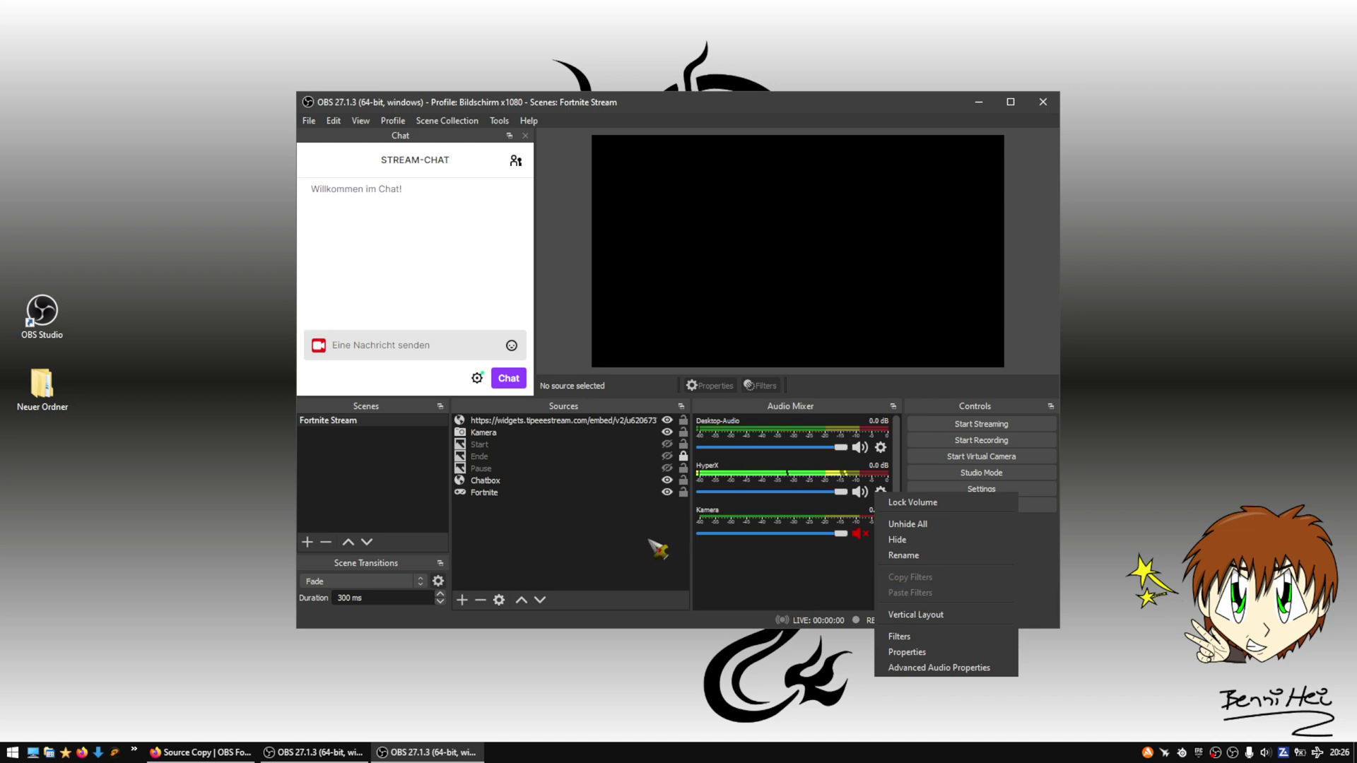
{"action": "left_click", "coordinate": [600, 550]}
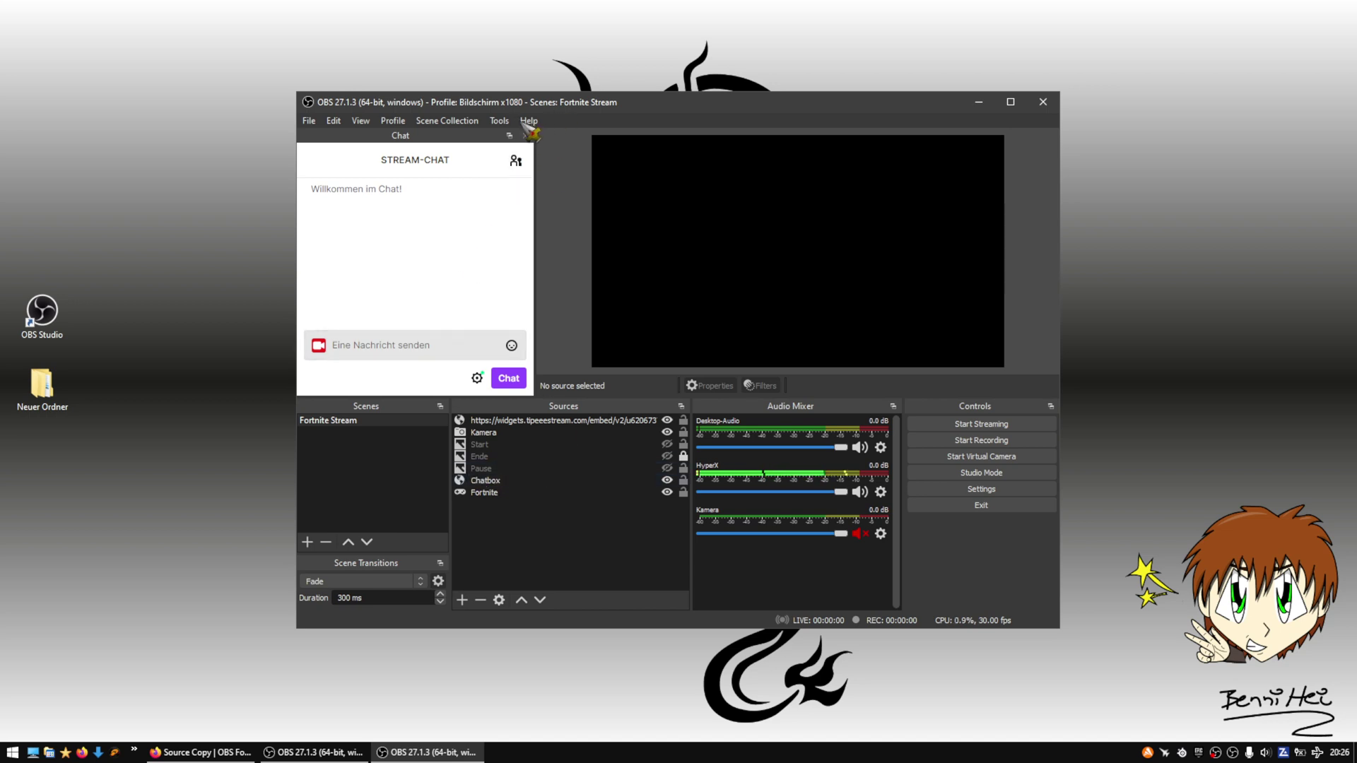
{"action": "left_click", "coordinate": [499, 121]}
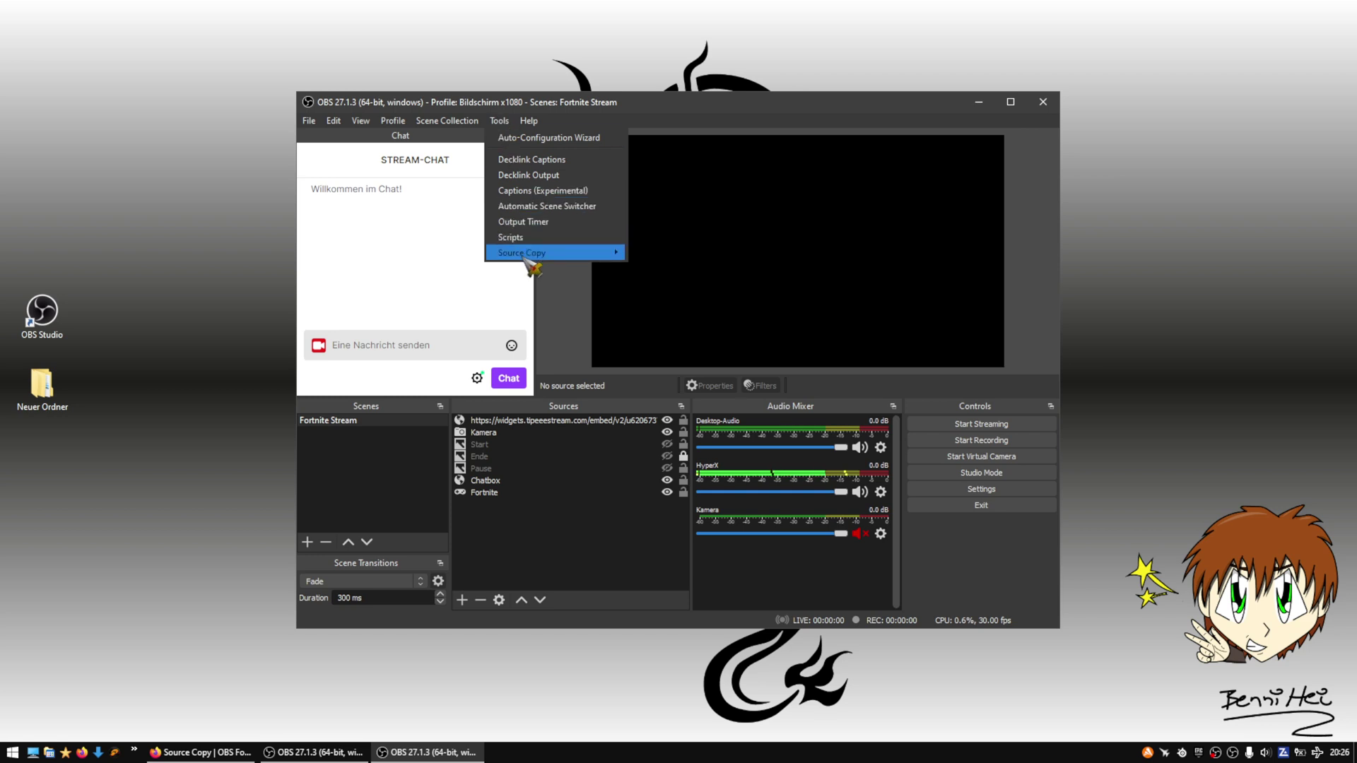
{"action": "mouse_move", "coordinate": [537, 256]}
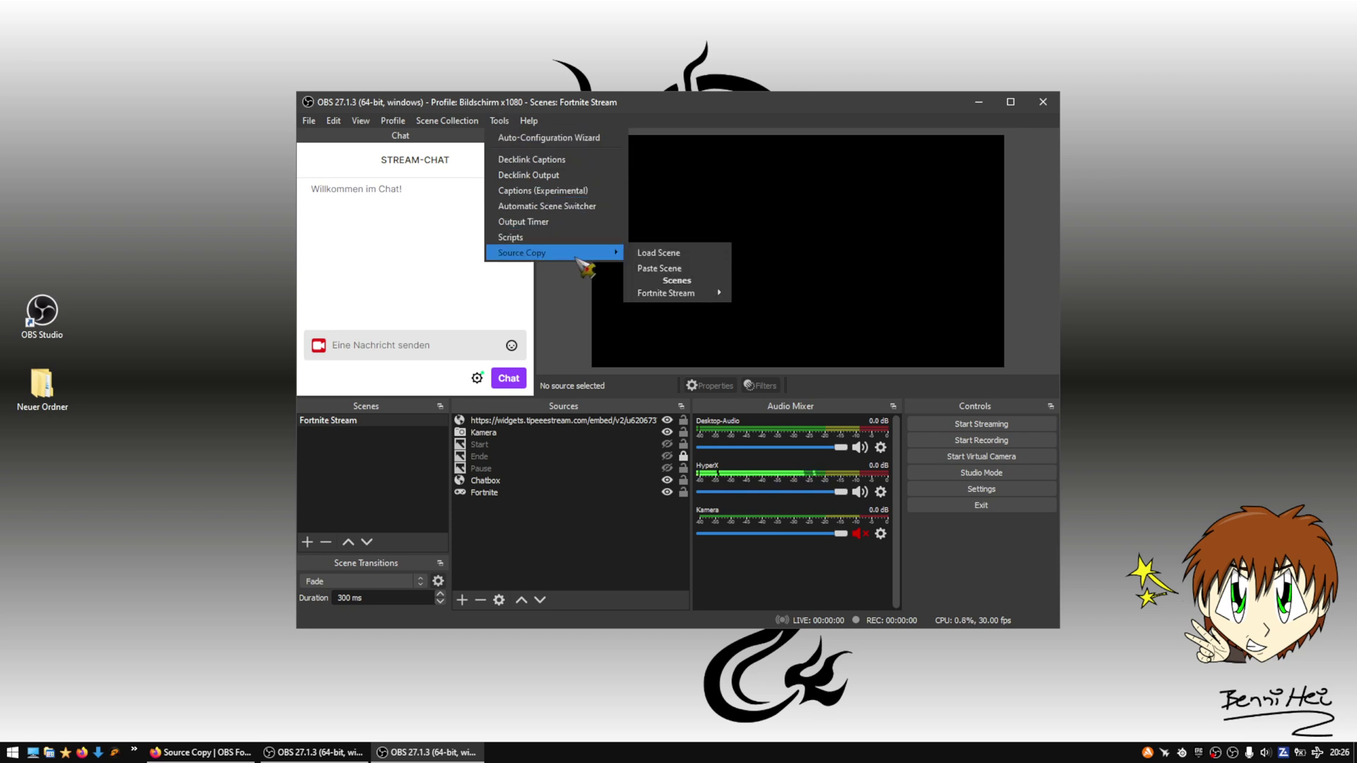
{"action": "left_click", "coordinate": [689, 115]}
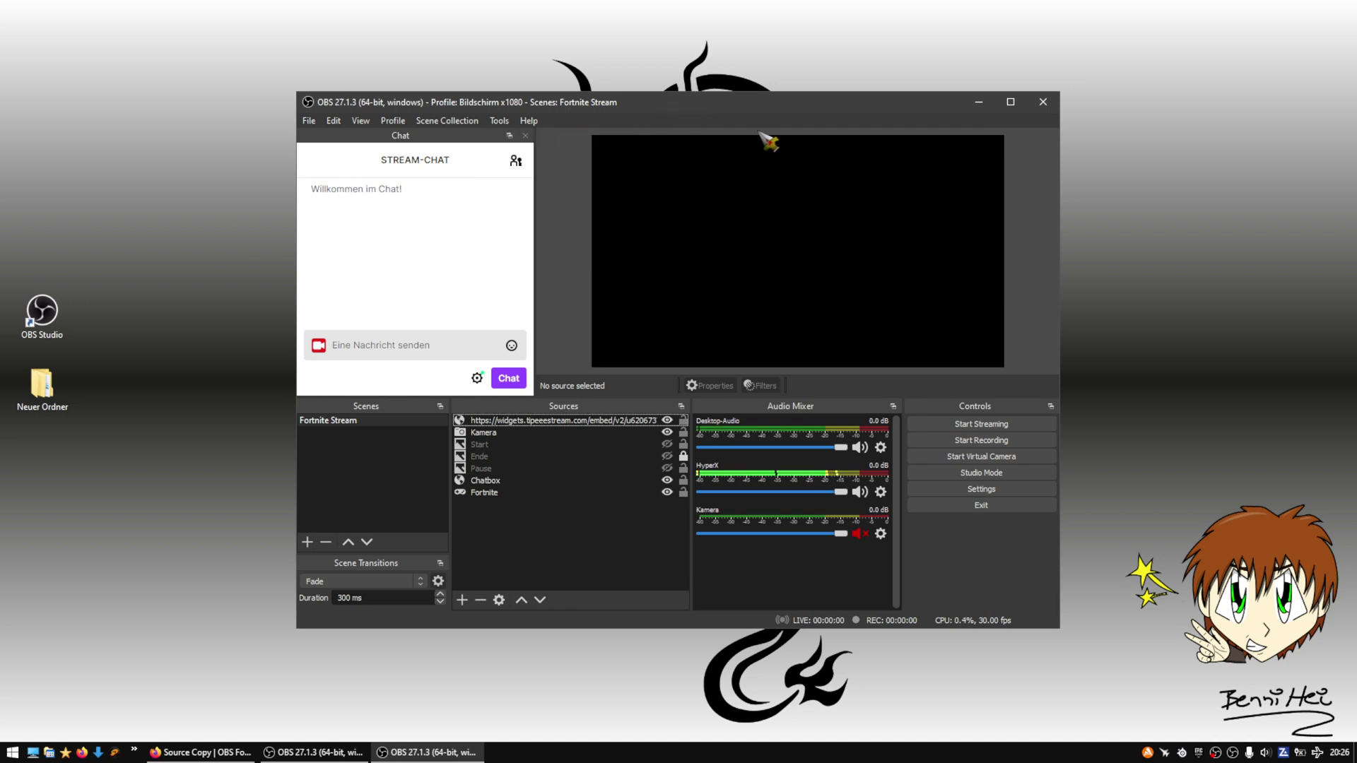
{"action": "left_click", "coordinate": [979, 103]}
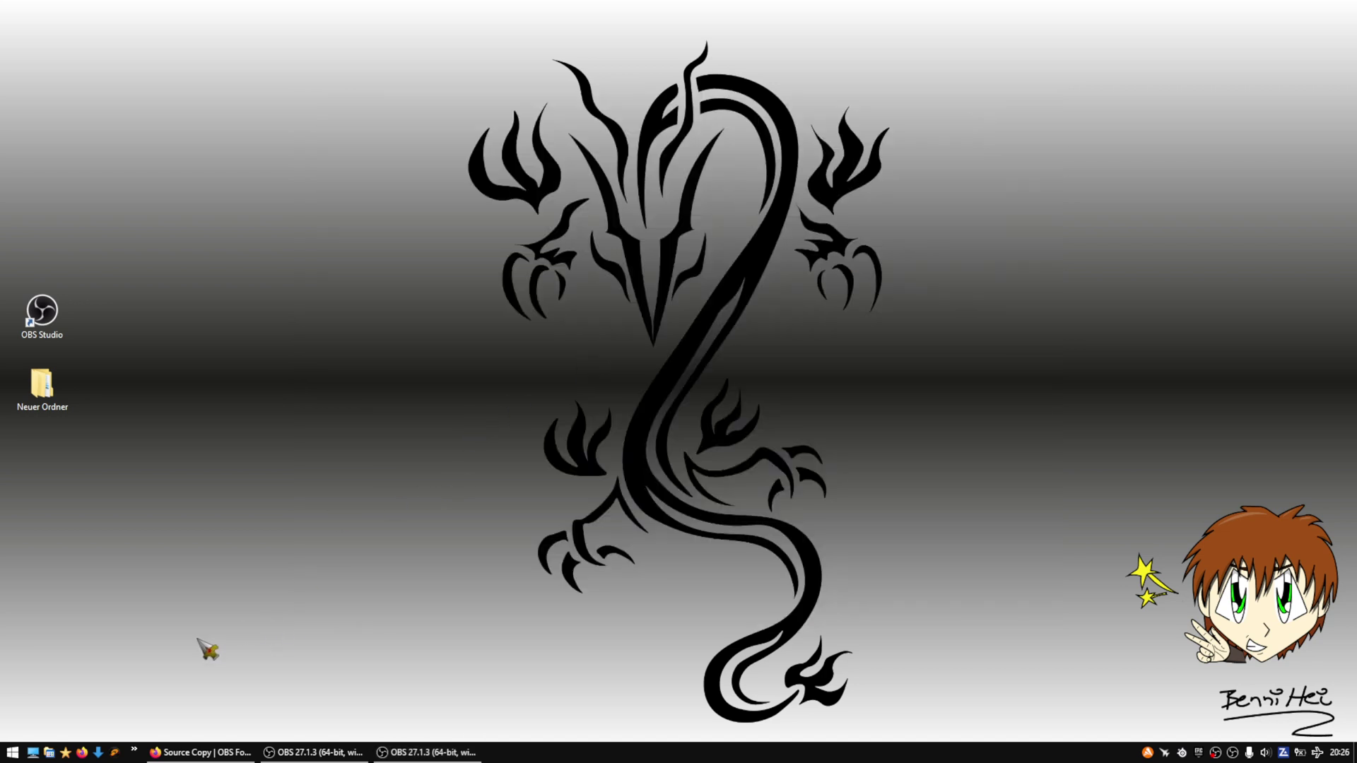
Step: Switch to Firefox and review the downloadable files on the Source Copy plugin page, and minimize the browser
{"action": "left_click", "coordinate": [205, 753]}
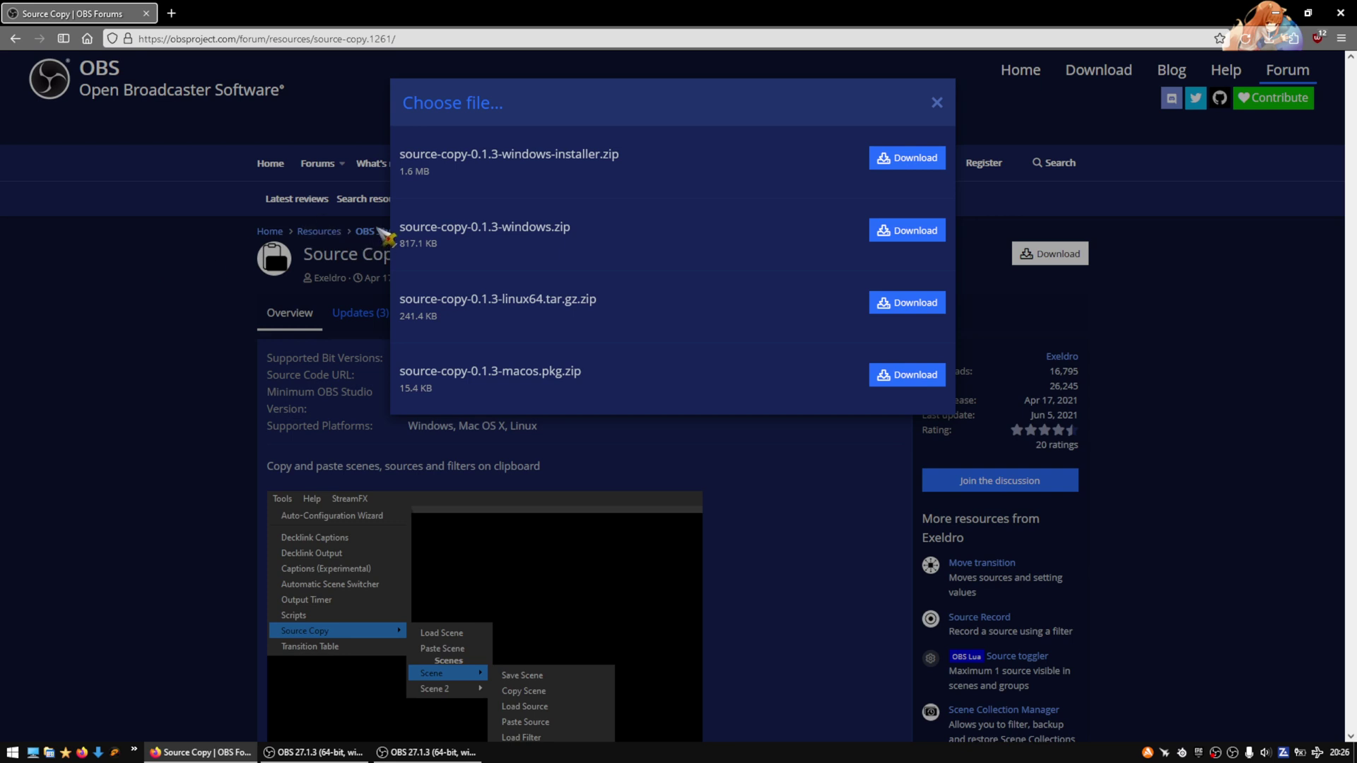
{"action": "left_click", "coordinate": [122, 425]}
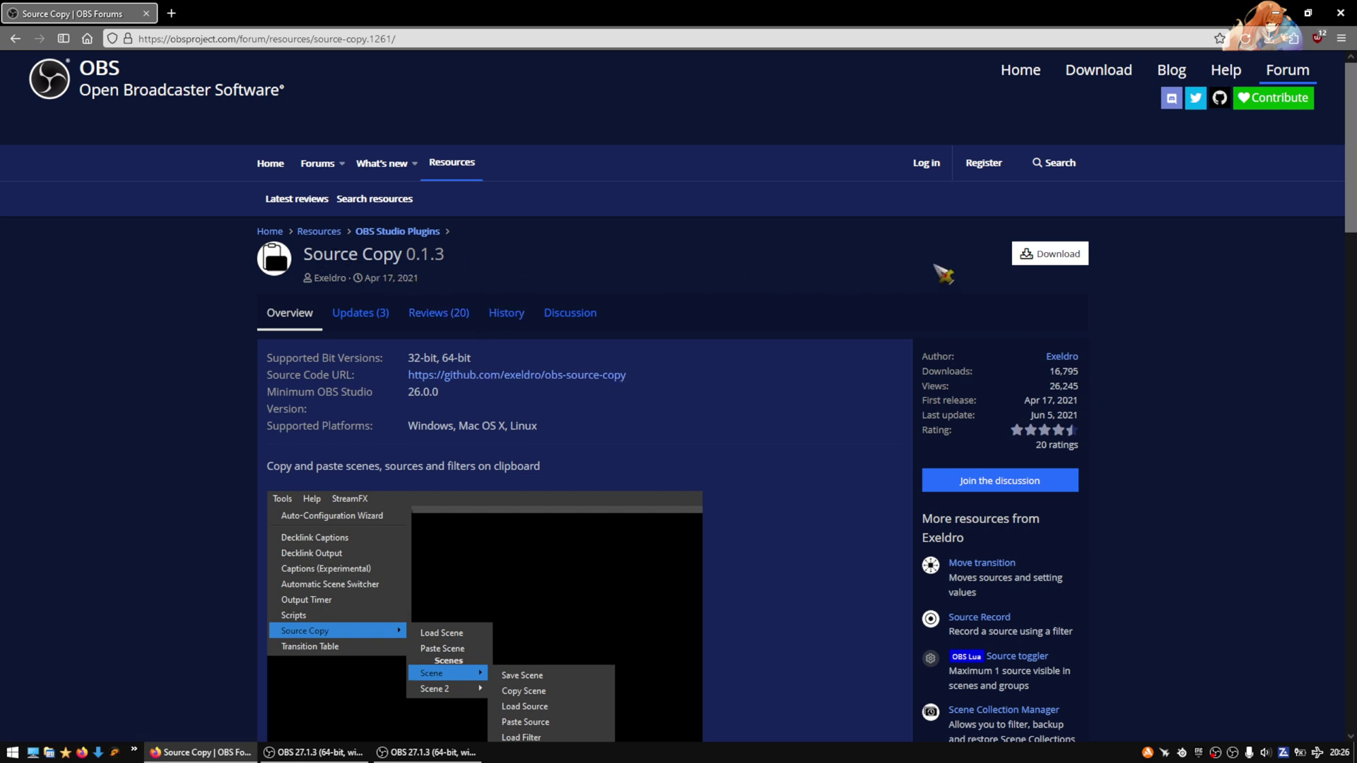
{"action": "left_click", "coordinate": [1047, 255]}
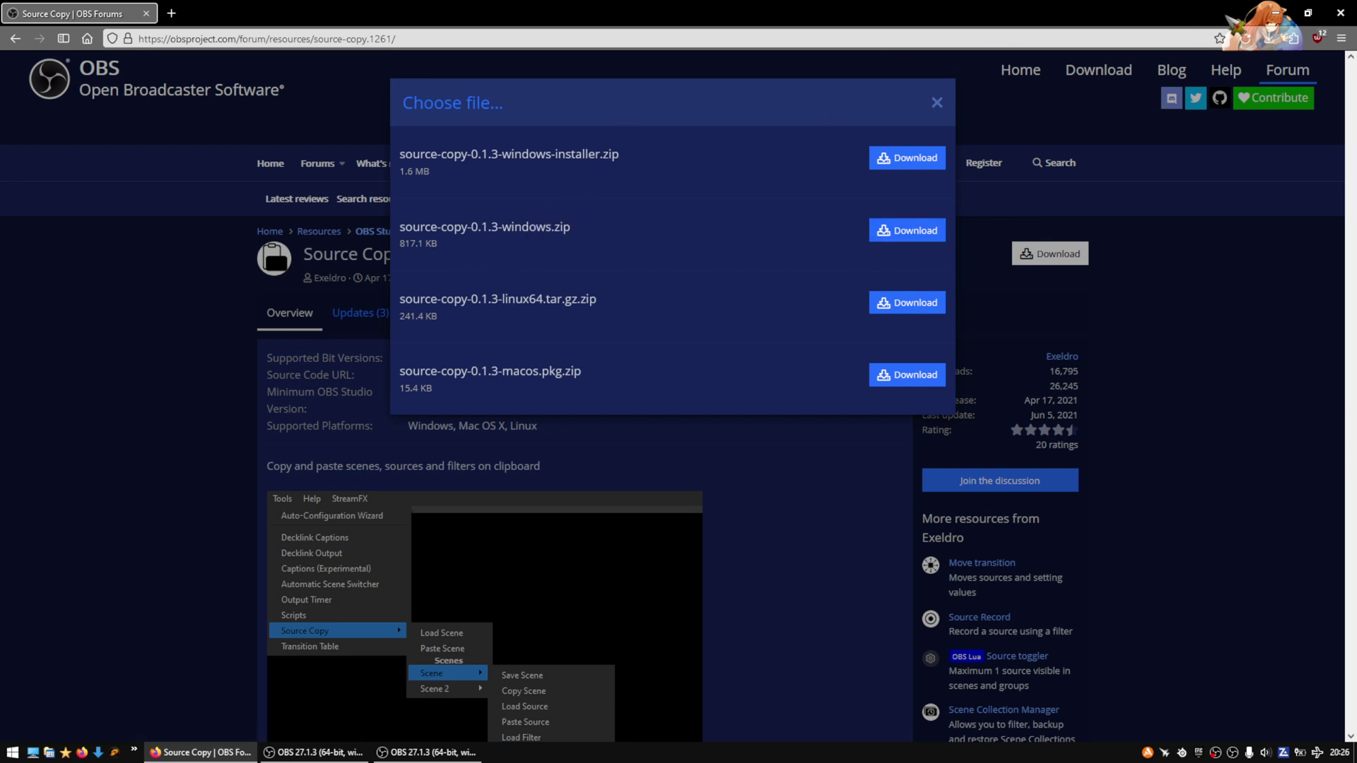
{"action": "left_click", "coordinate": [1276, 13]}
Step: Open the desktop folder Neuer Ordner and inspect the contents of the source-copy-0.1.3-windows archive
{"action": "double_click", "coordinate": [42, 385]}
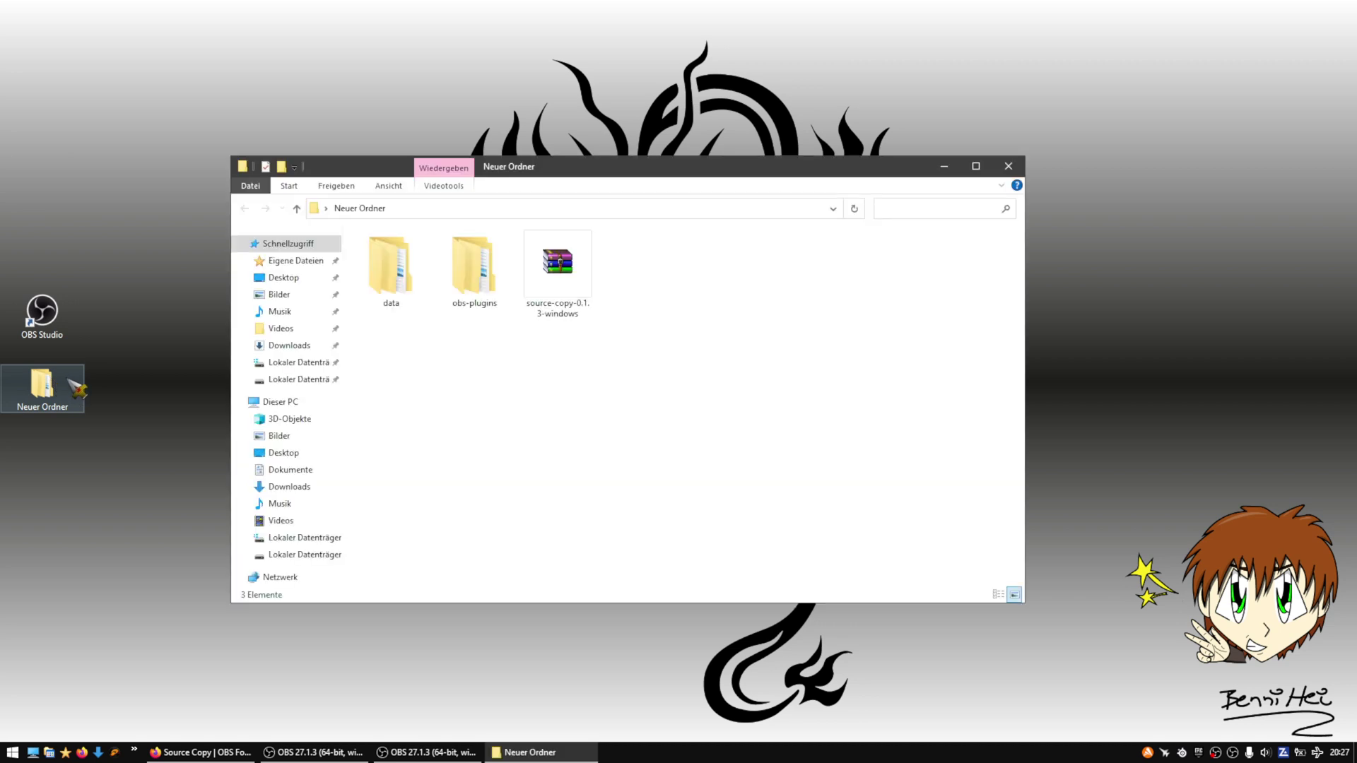
{"action": "left_click", "coordinate": [550, 277]}
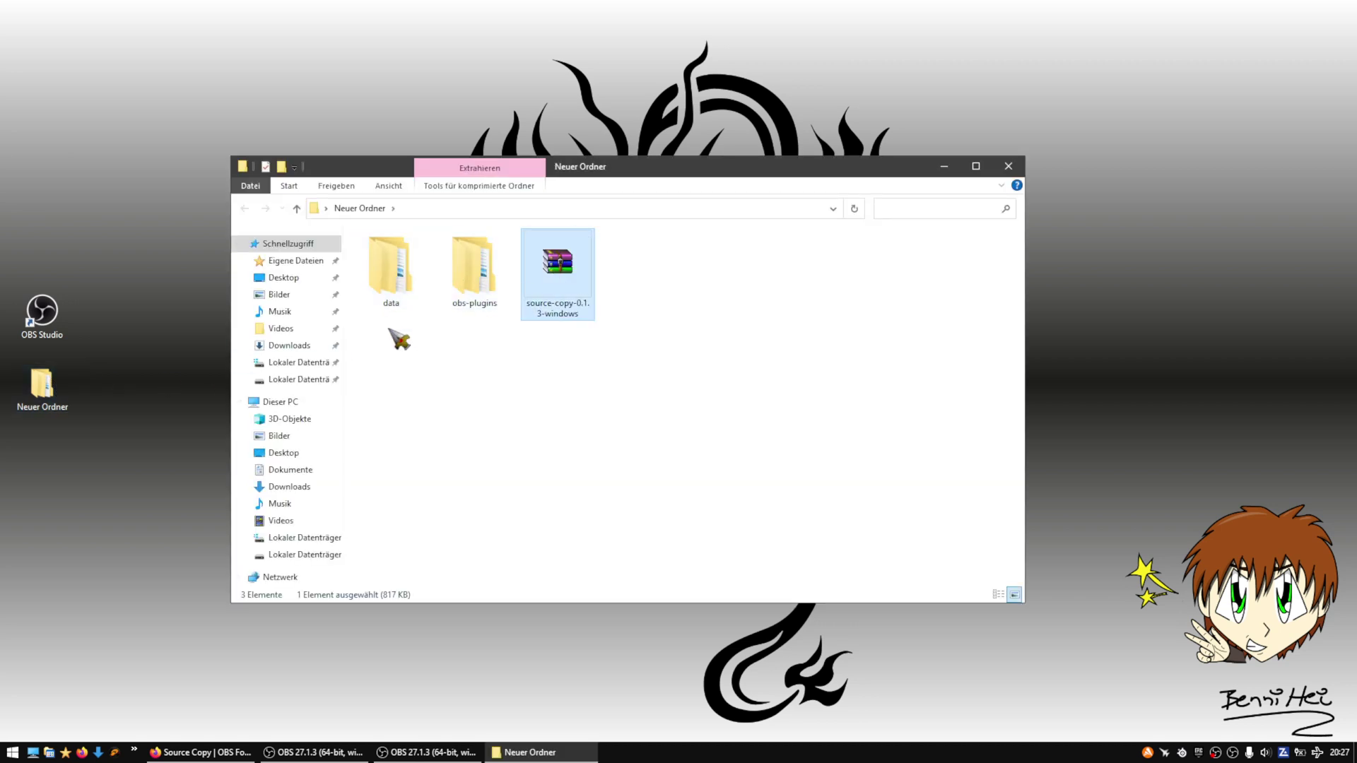
{"action": "double_click", "coordinate": [555, 282]}
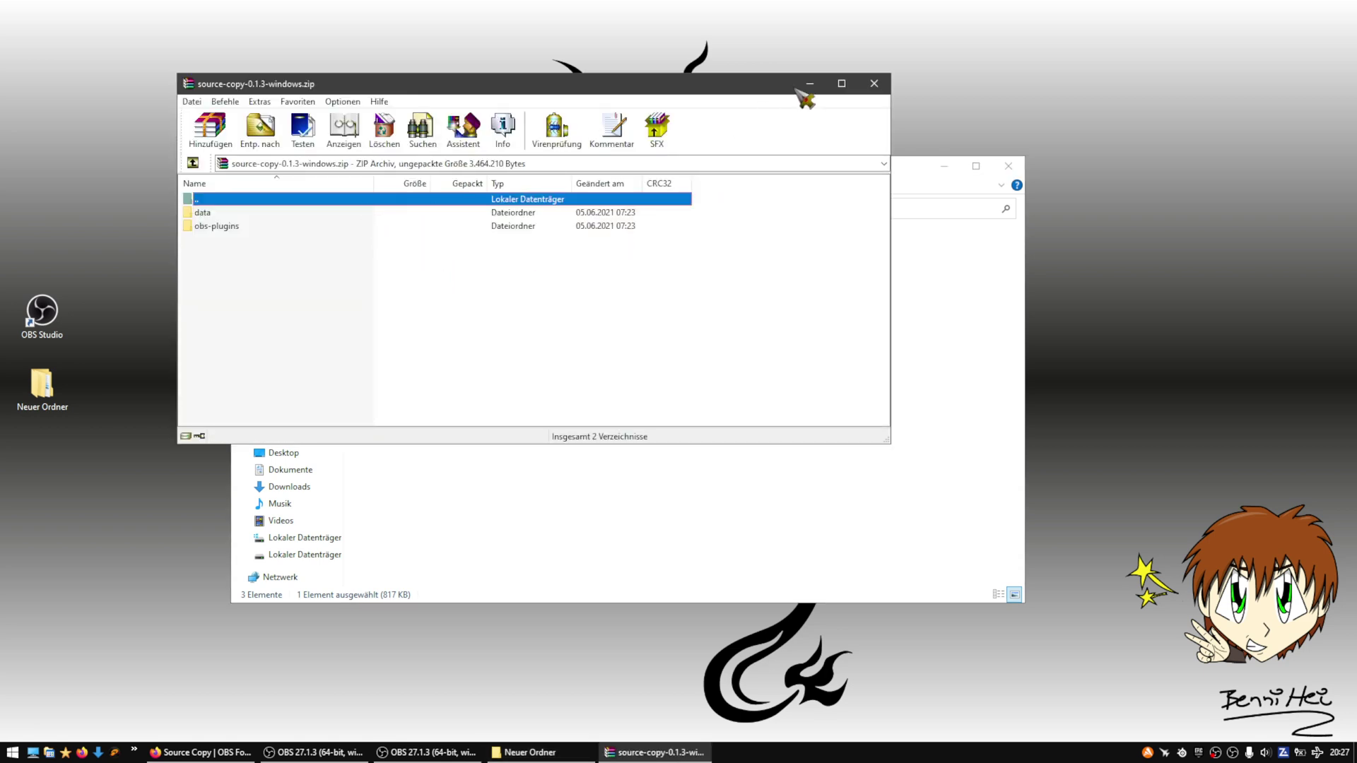
{"action": "left_click", "coordinate": [875, 83]}
Step: Copy the extracted data and obs-plugins folders from Neuer Ordner
{"action": "left_click_drag", "start_coordinate": [378, 335], "coordinate": [499, 259]}
{"action": "right_click", "coordinate": [467, 272]}
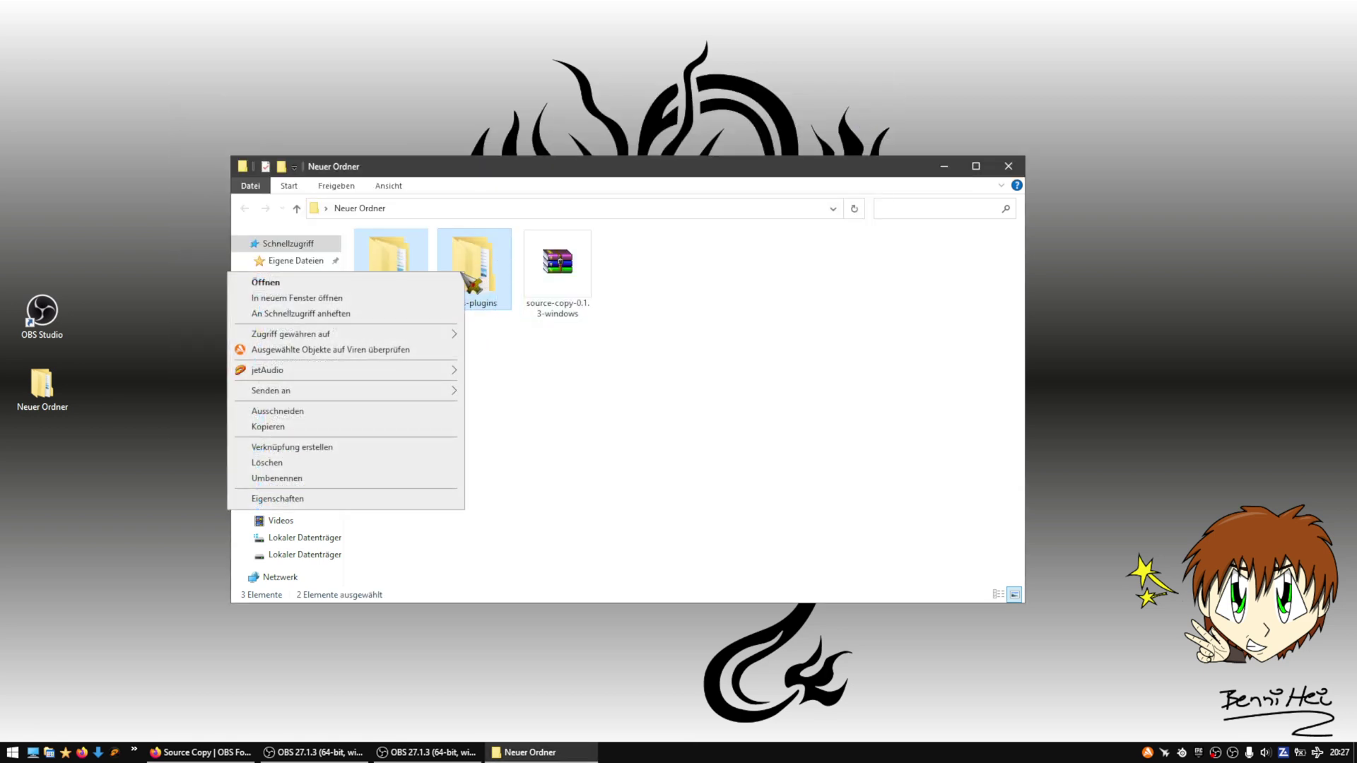
{"action": "left_click", "coordinate": [315, 427]}
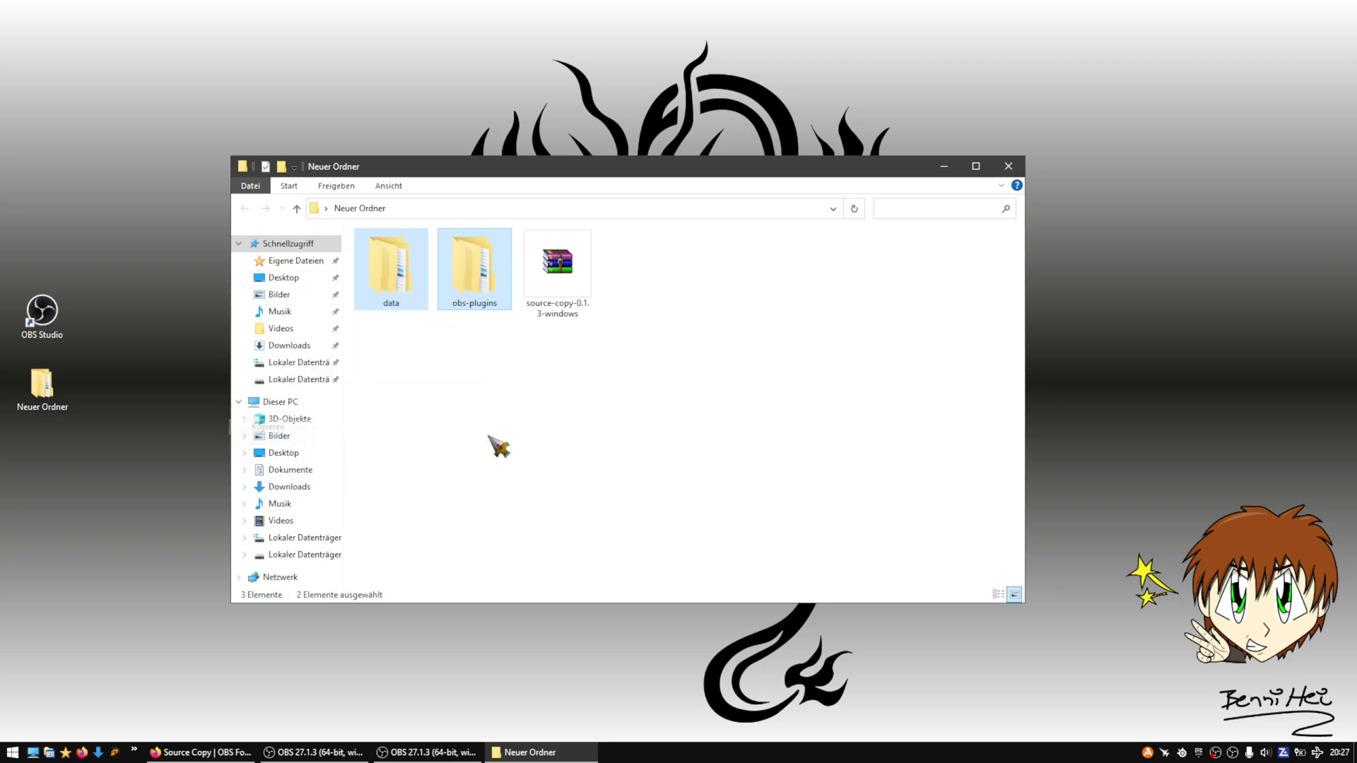
Step: Open the file location of the desktop OBS Studio shortcut and go up to the obs-studio program folder
{"action": "right_click", "coordinate": [54, 316]}
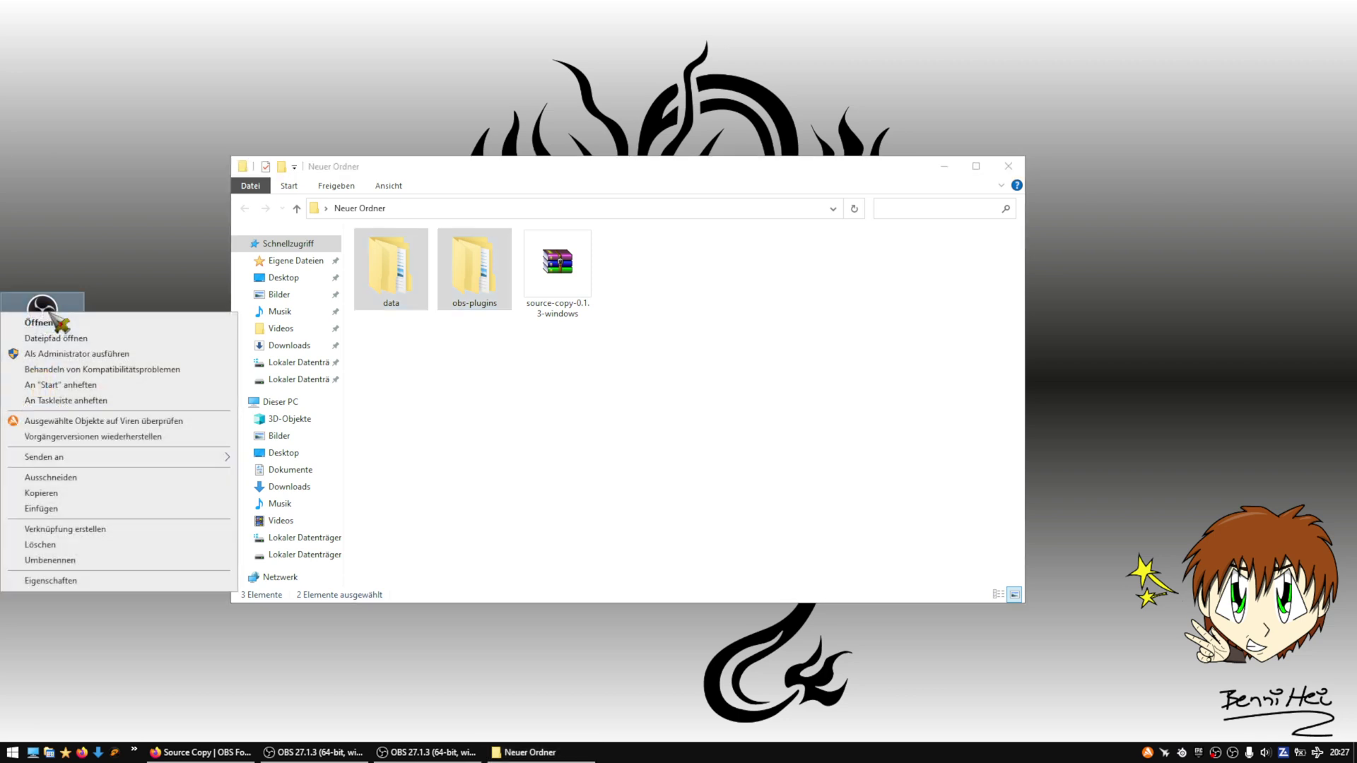
{"action": "left_click", "coordinate": [88, 274]}
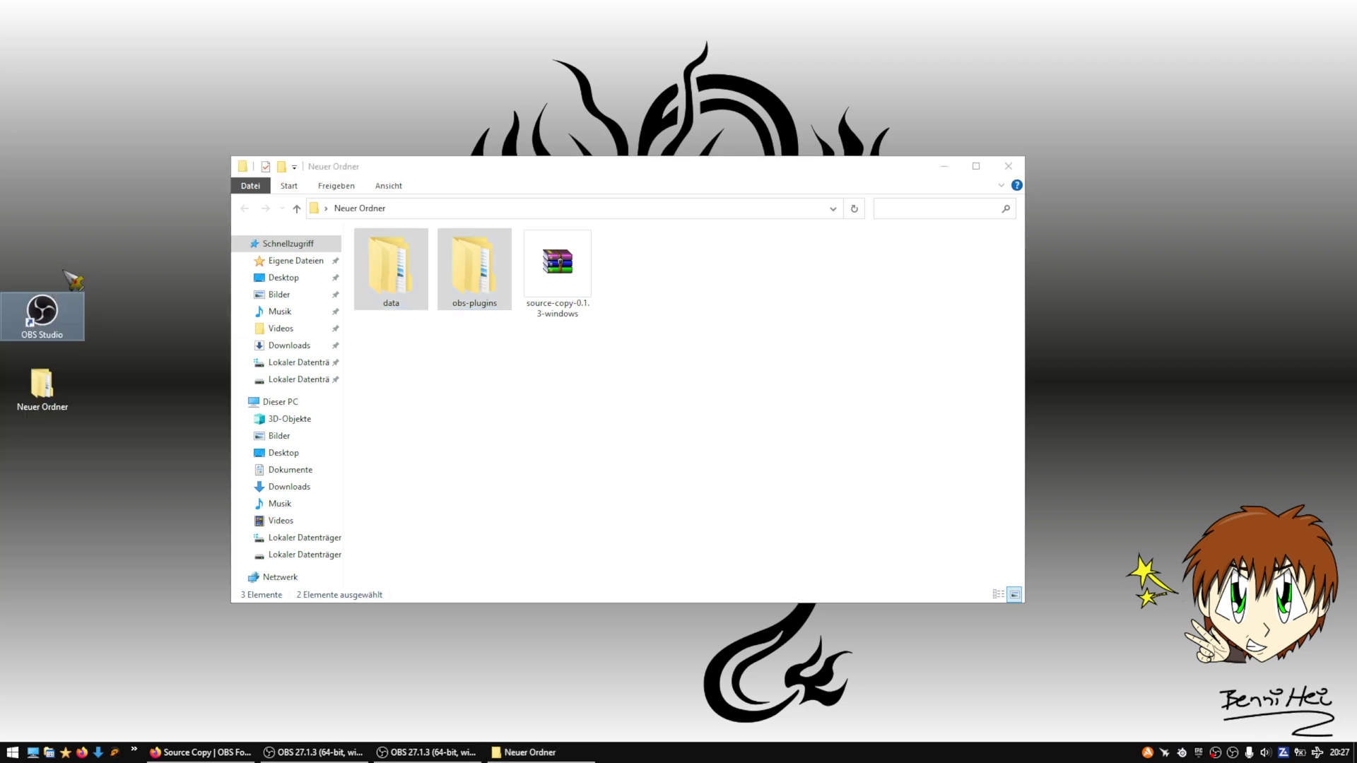
{"action": "right_click", "coordinate": [62, 320]}
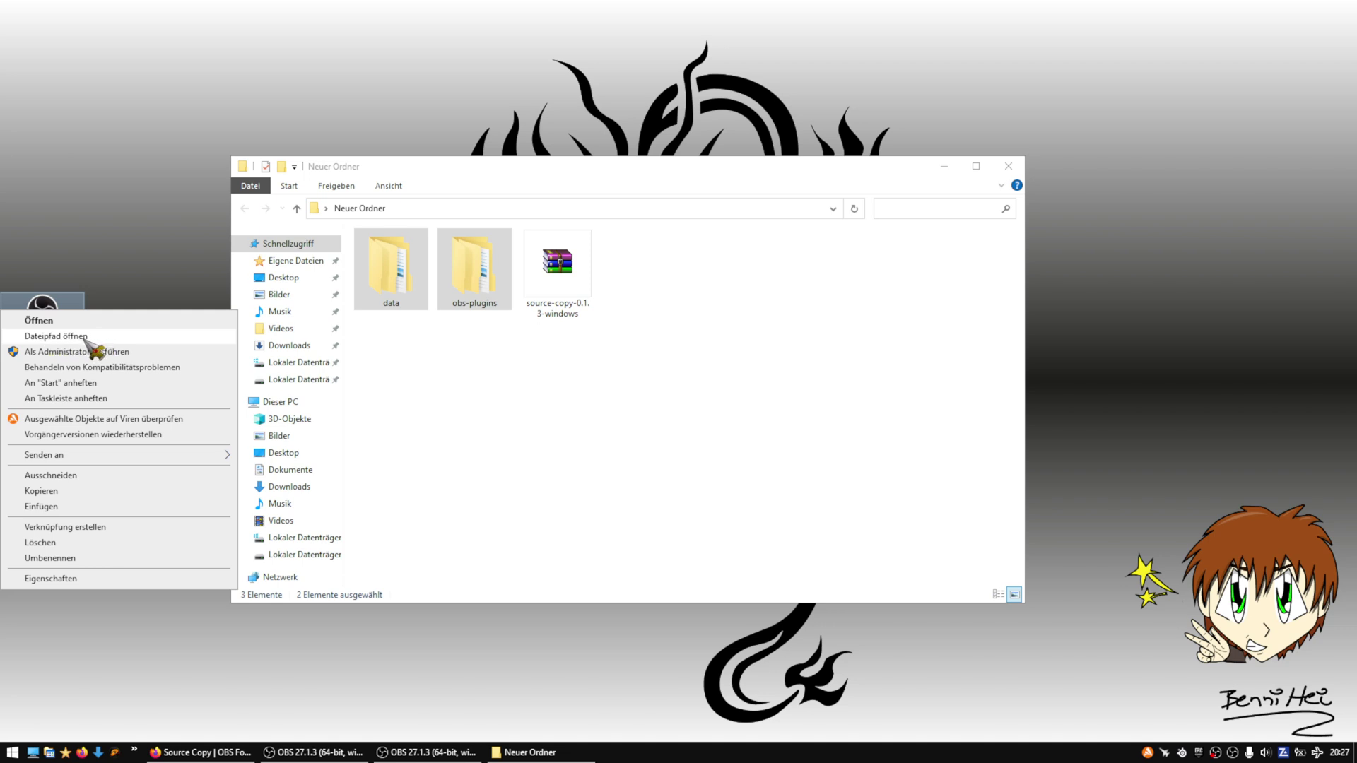
{"action": "left_click", "coordinate": [57, 336]}
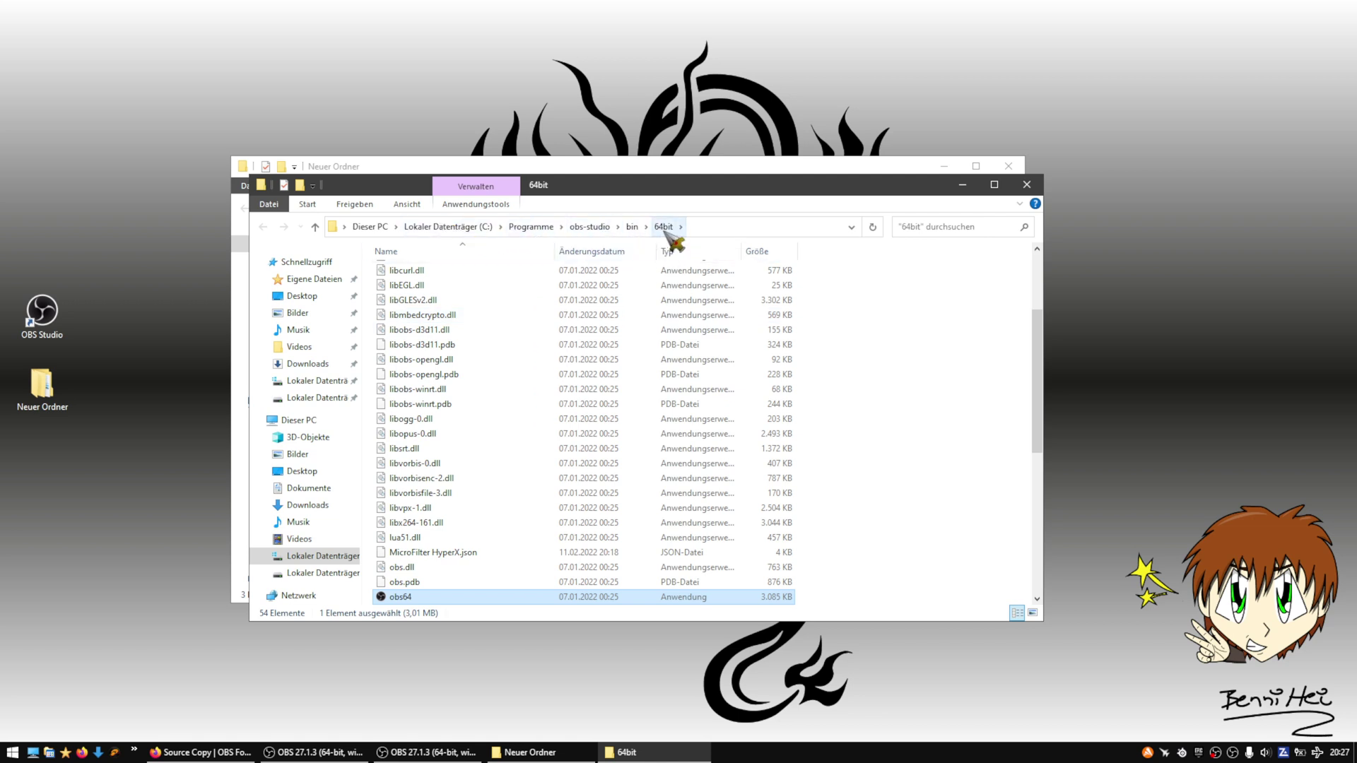
{"action": "left_click", "coordinate": [586, 234]}
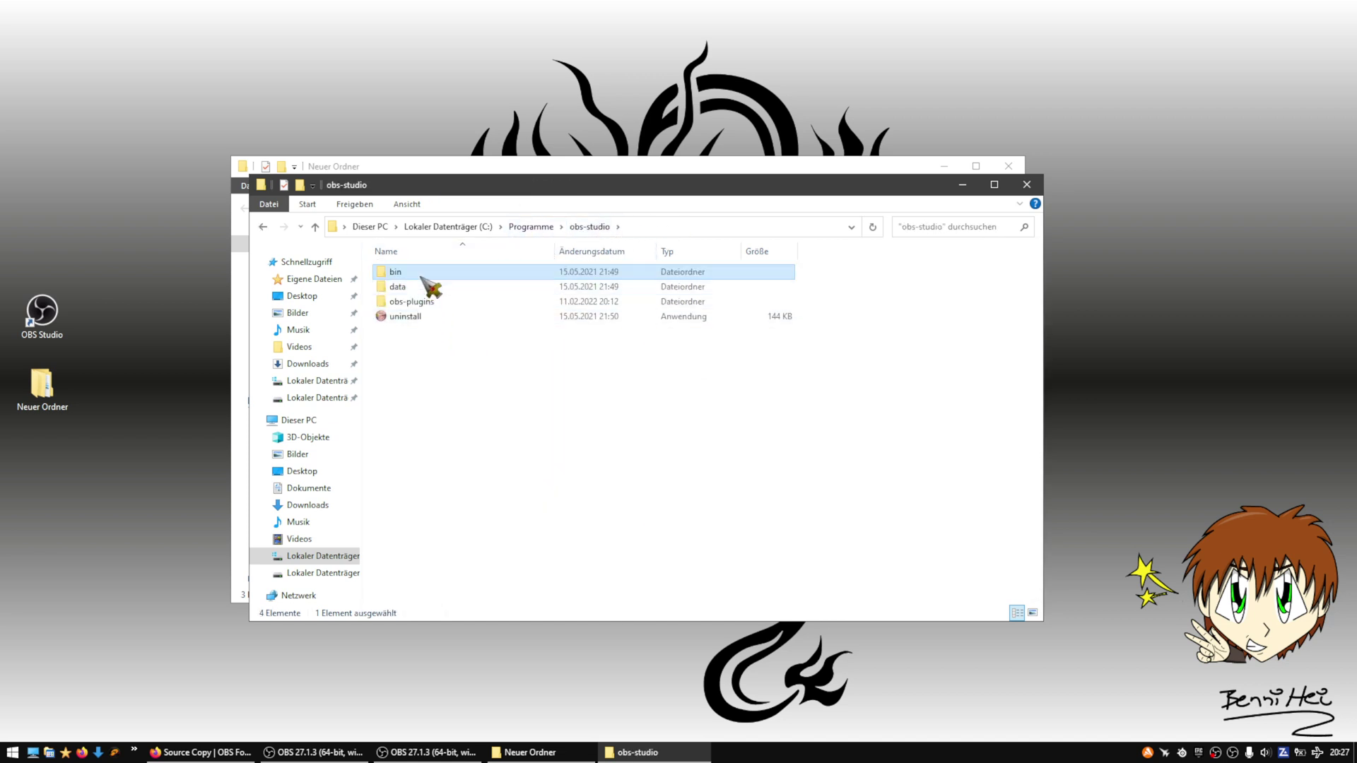
Step: Check the paste option in the obs-studio folder without pasting, and close both folder windows
{"action": "right_click", "coordinate": [422, 353]}
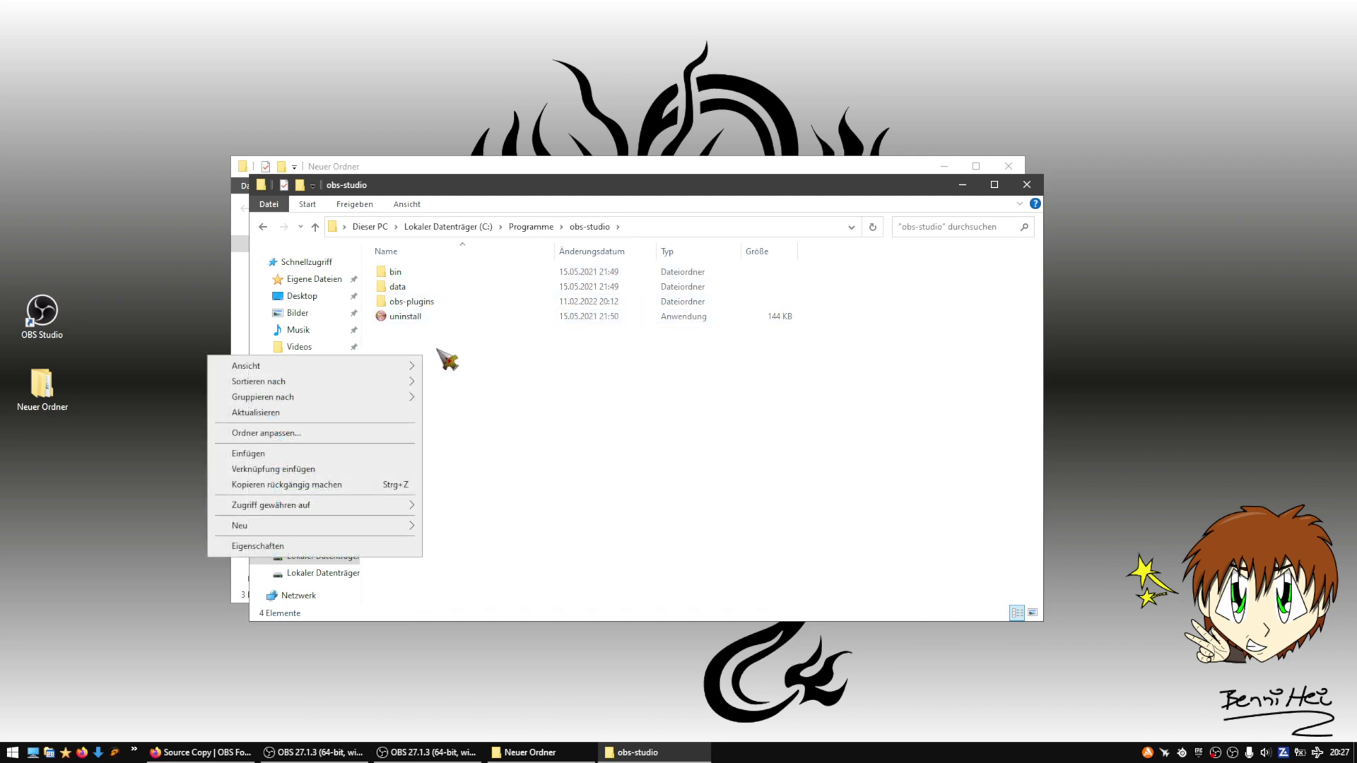
{"action": "left_click", "coordinate": [639, 394]}
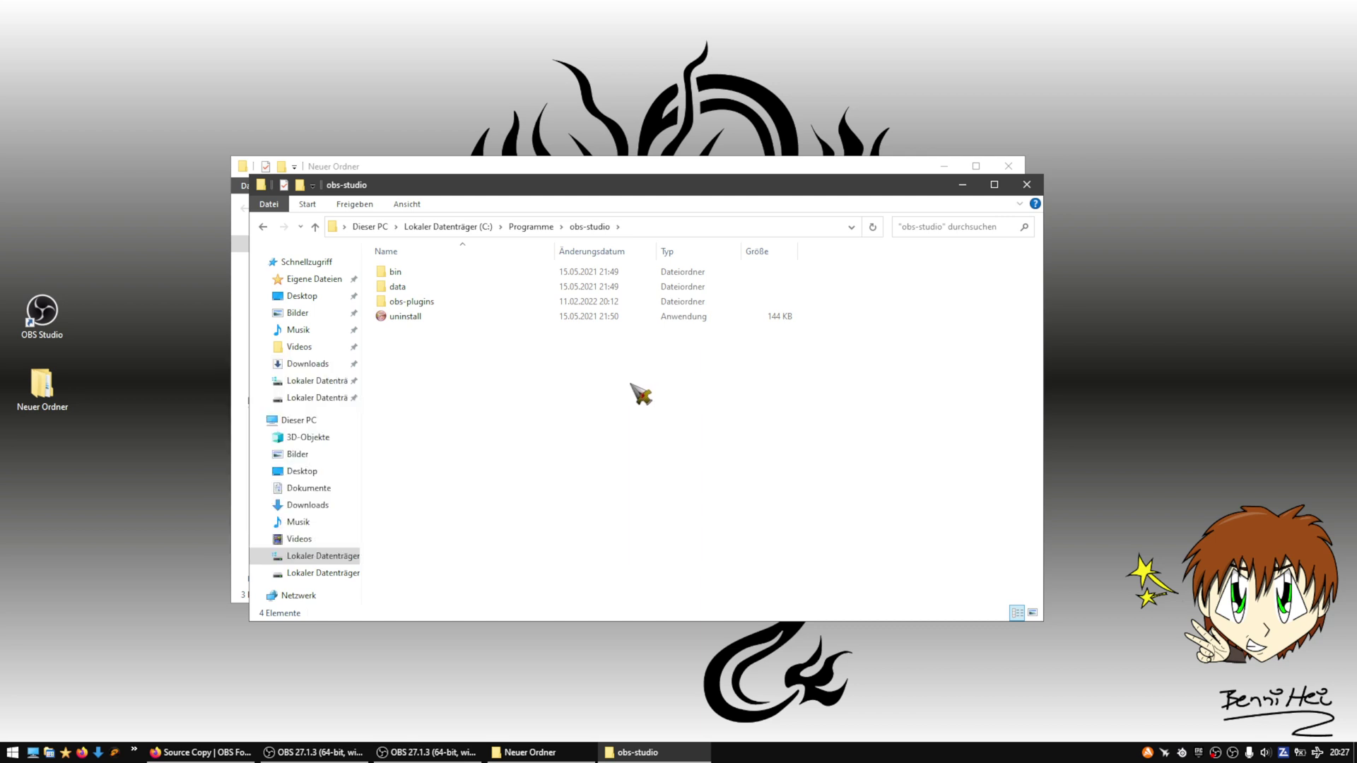
{"action": "left_click", "coordinate": [1026, 186]}
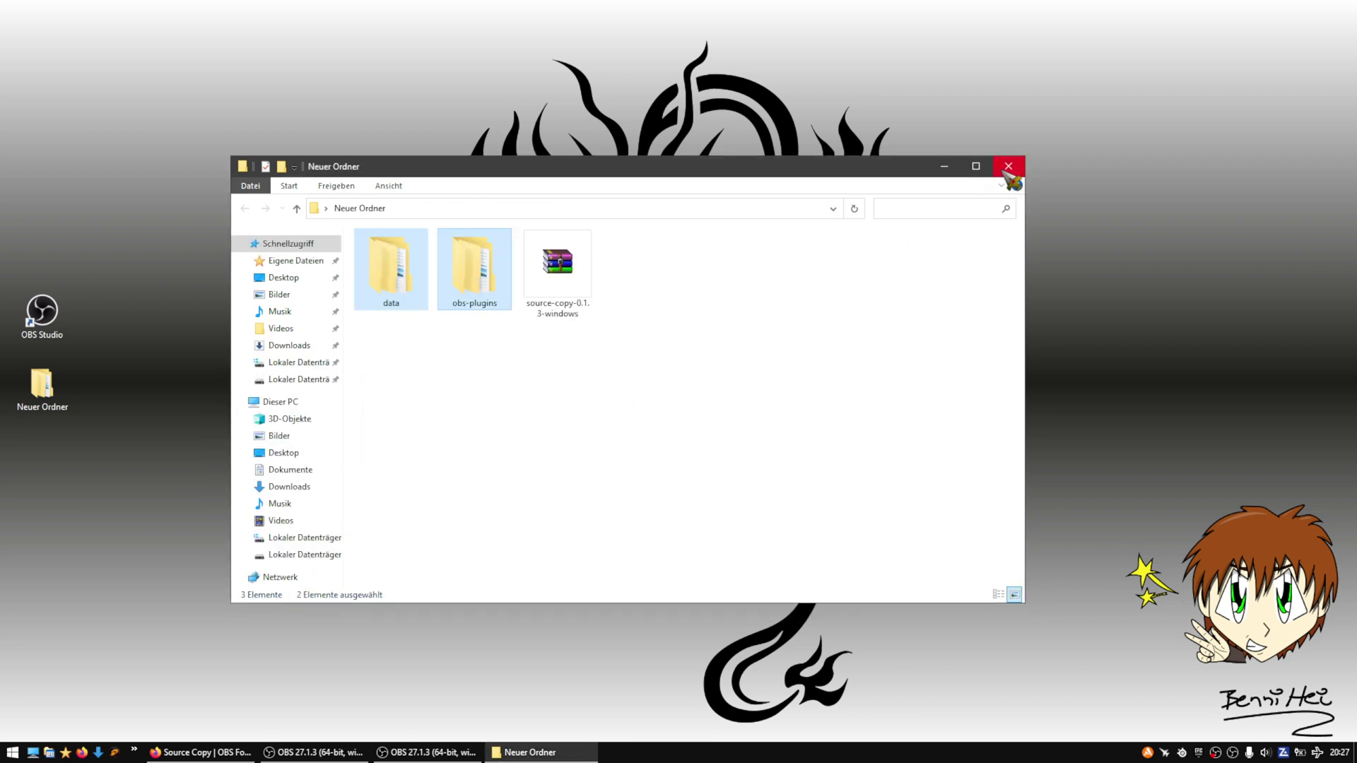
{"action": "left_click", "coordinate": [1005, 173]}
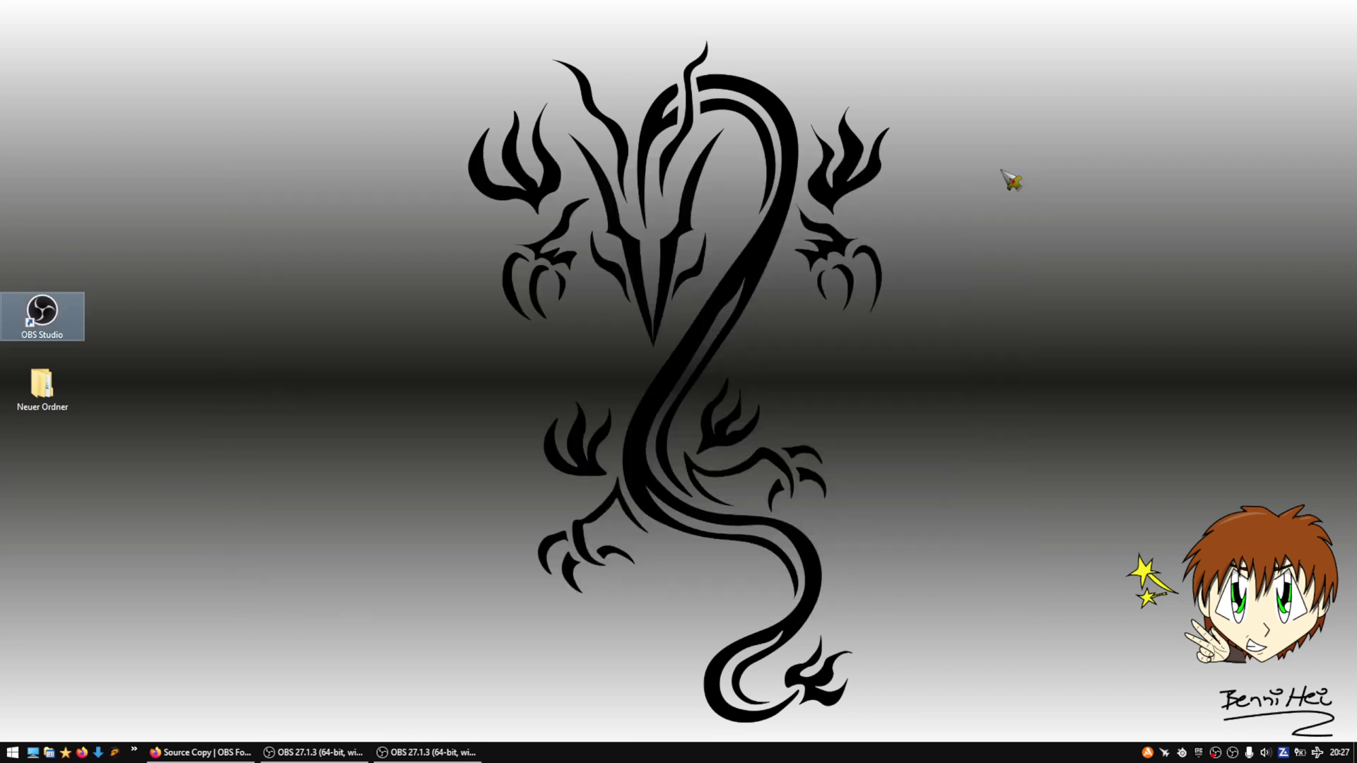
Step: Switch to OBS and check the Source Copy entry and the available scene collections
{"action": "left_click", "coordinate": [445, 753]}
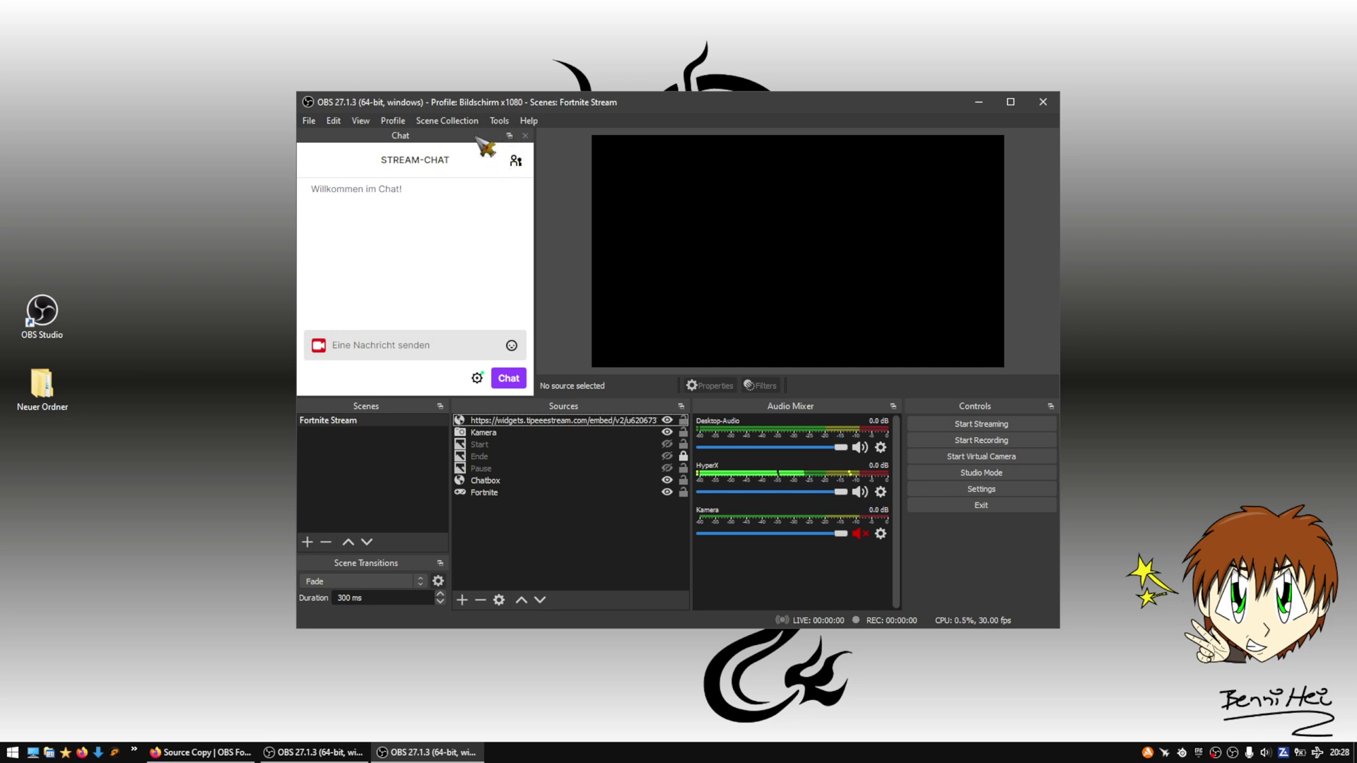
{"action": "left_click", "coordinate": [499, 121]}
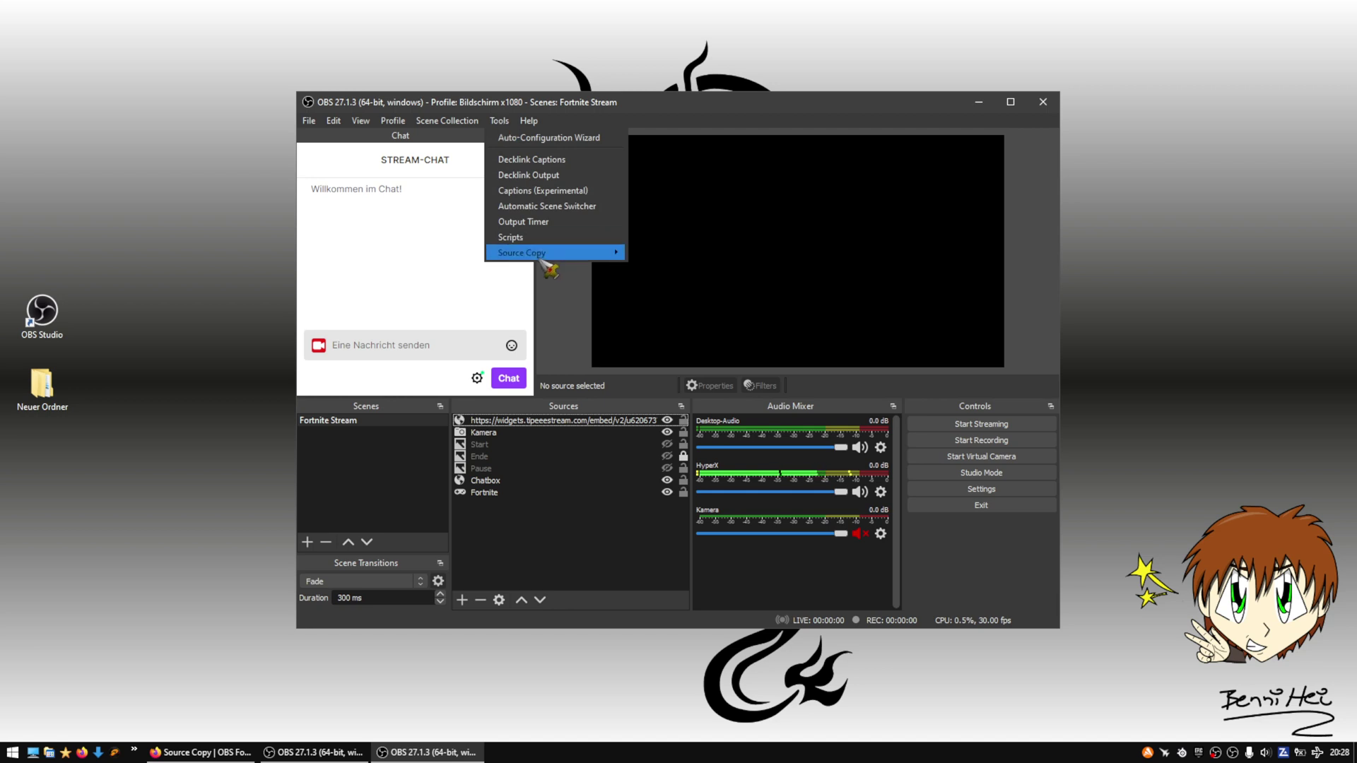
{"action": "mouse_move", "coordinate": [545, 255]}
{"action": "left_click", "coordinate": [680, 116]}
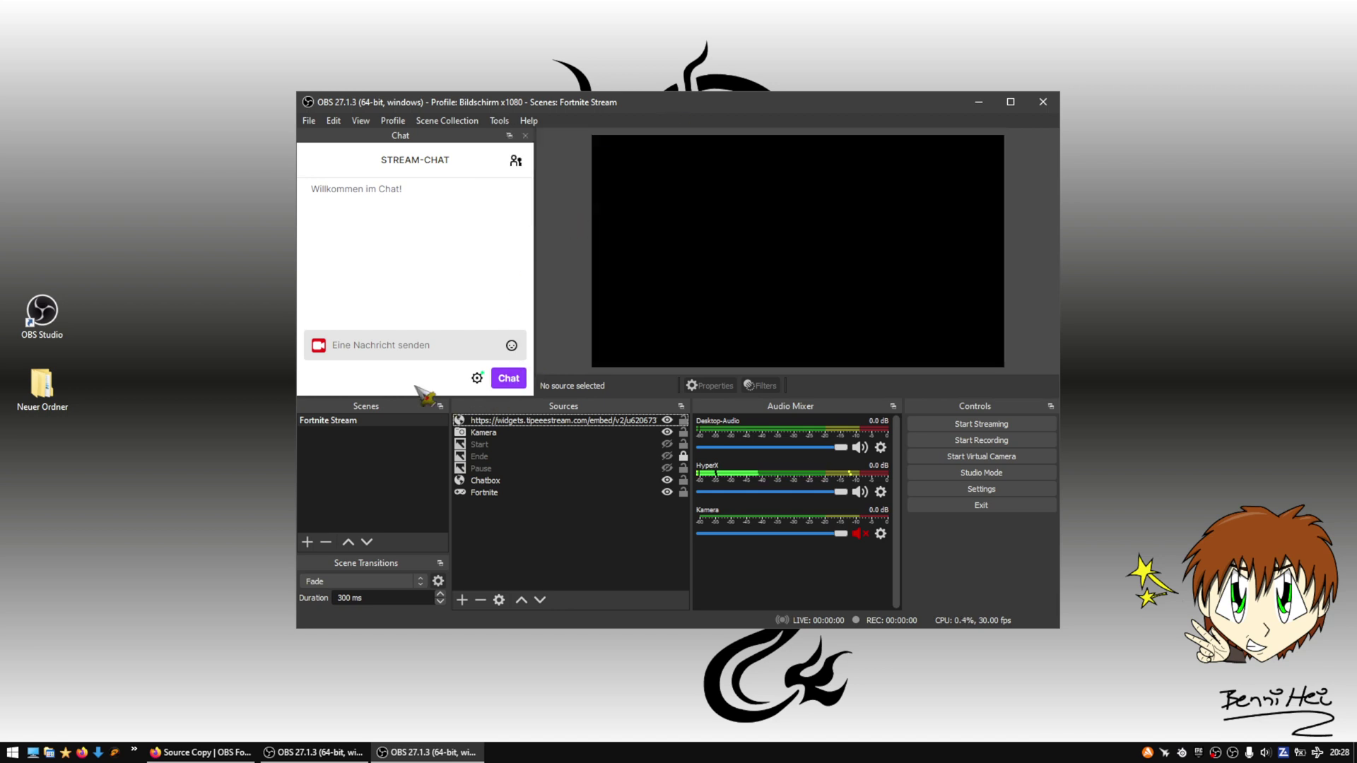
{"action": "left_click", "coordinate": [447, 122]}
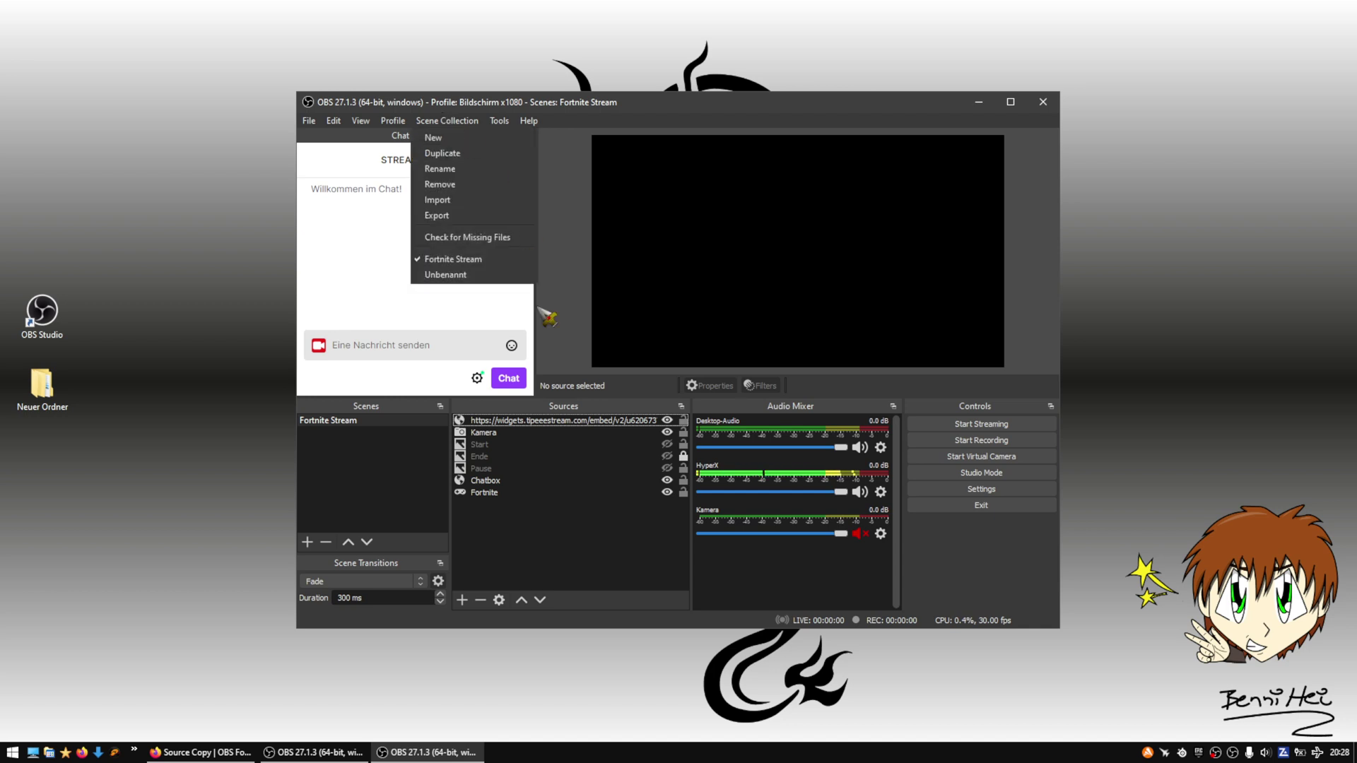
{"action": "left_click", "coordinate": [568, 502]}
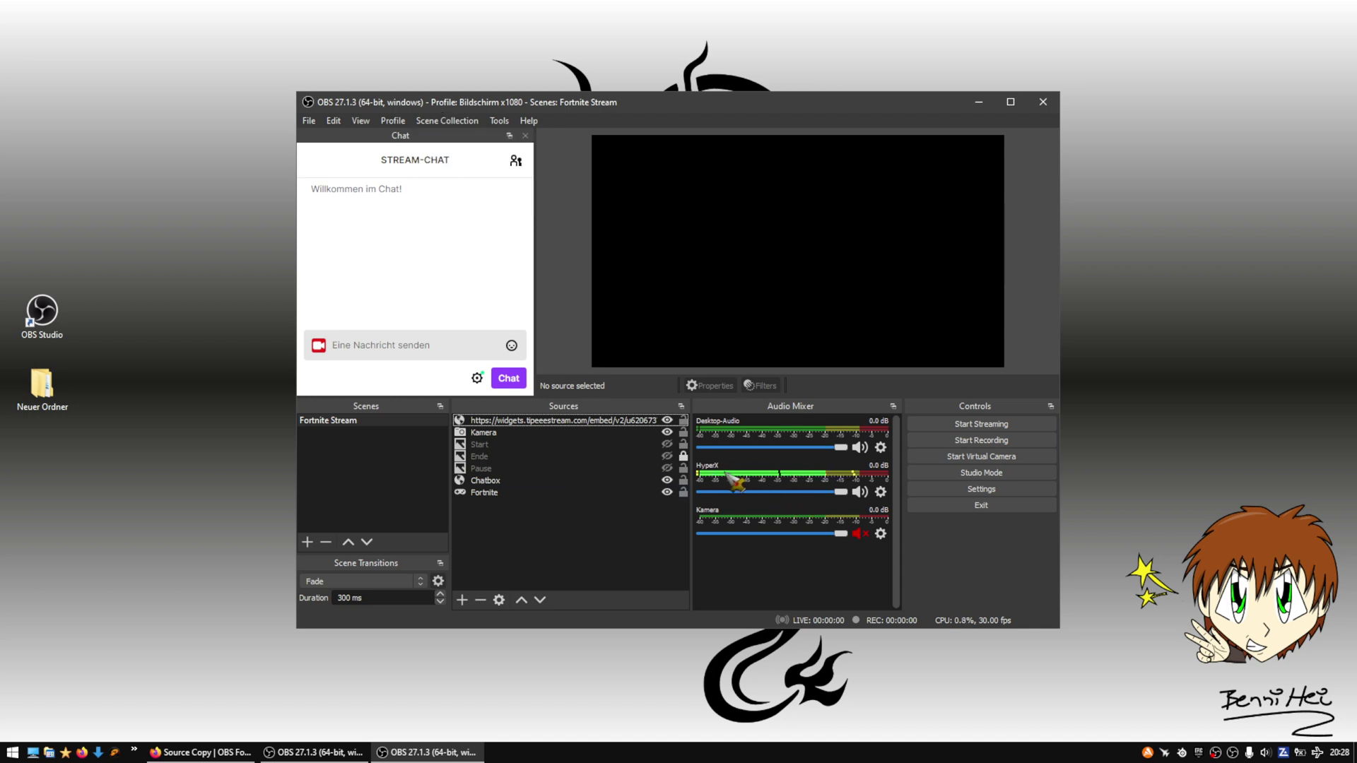
Step: View the filters of the HyperX audio source in the Fortnite Stream collection and close the filter window
{"action": "left_click", "coordinate": [881, 492]}
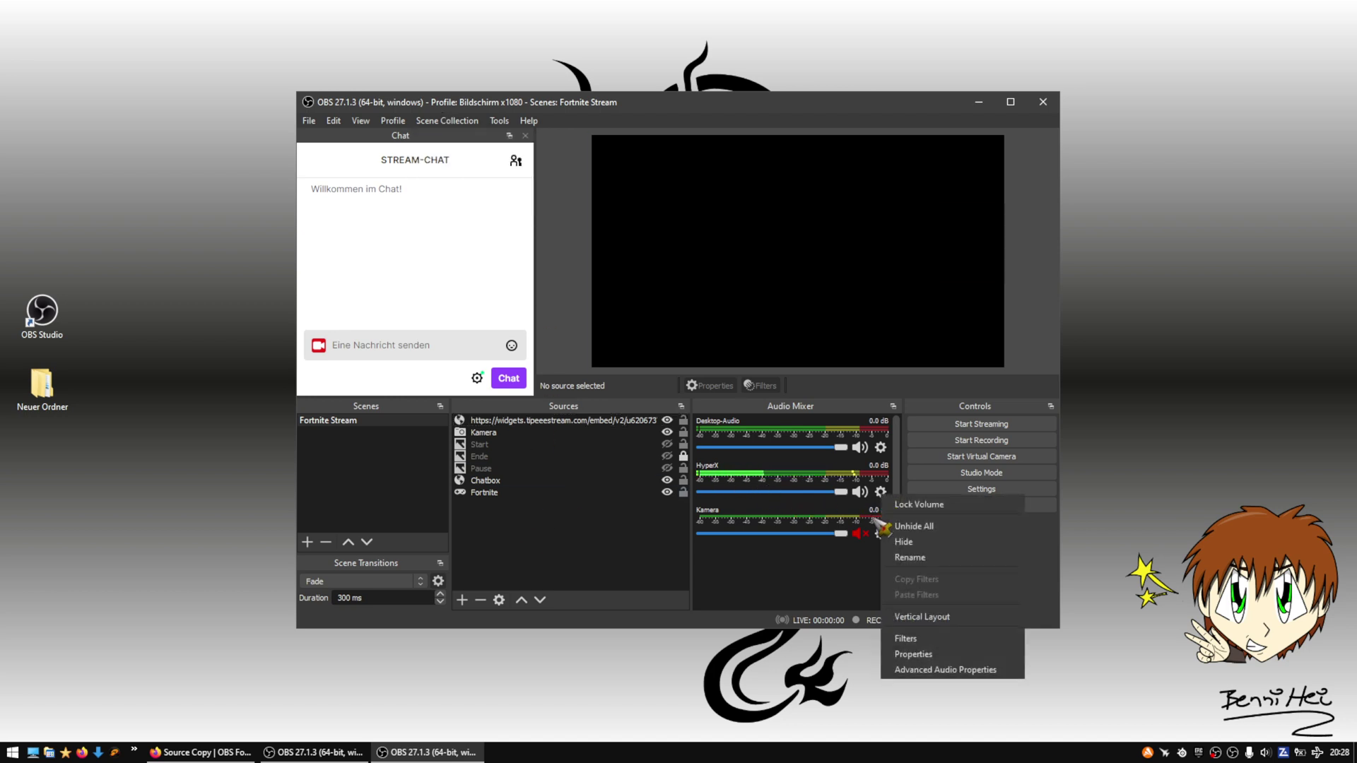
{"action": "left_click", "coordinate": [905, 639]}
{"action": "left_click", "coordinate": [954, 614]}
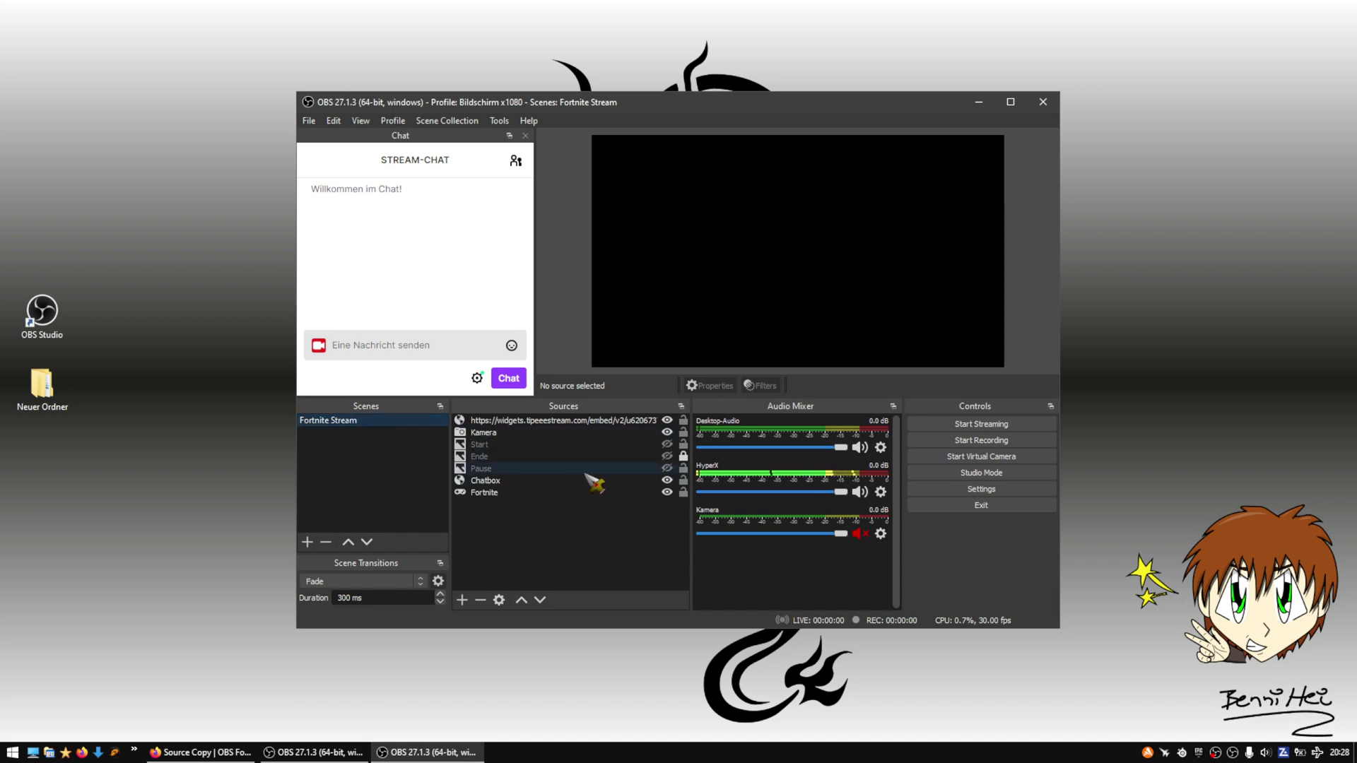
Step: Switch to the scene collection Unbenannt
{"action": "left_click", "coordinate": [394, 121]}
{"action": "mouse_move", "coordinate": [447, 121]}
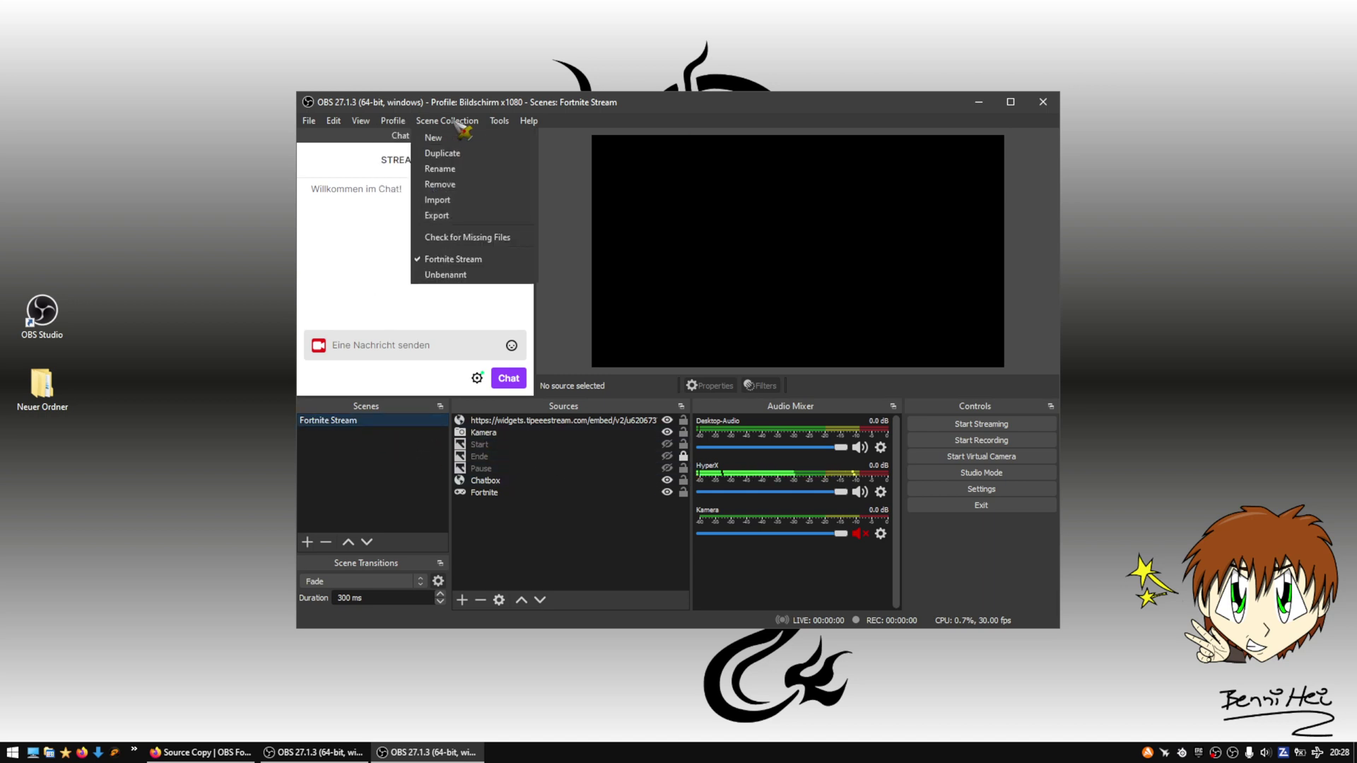
{"action": "left_click", "coordinate": [456, 277]}
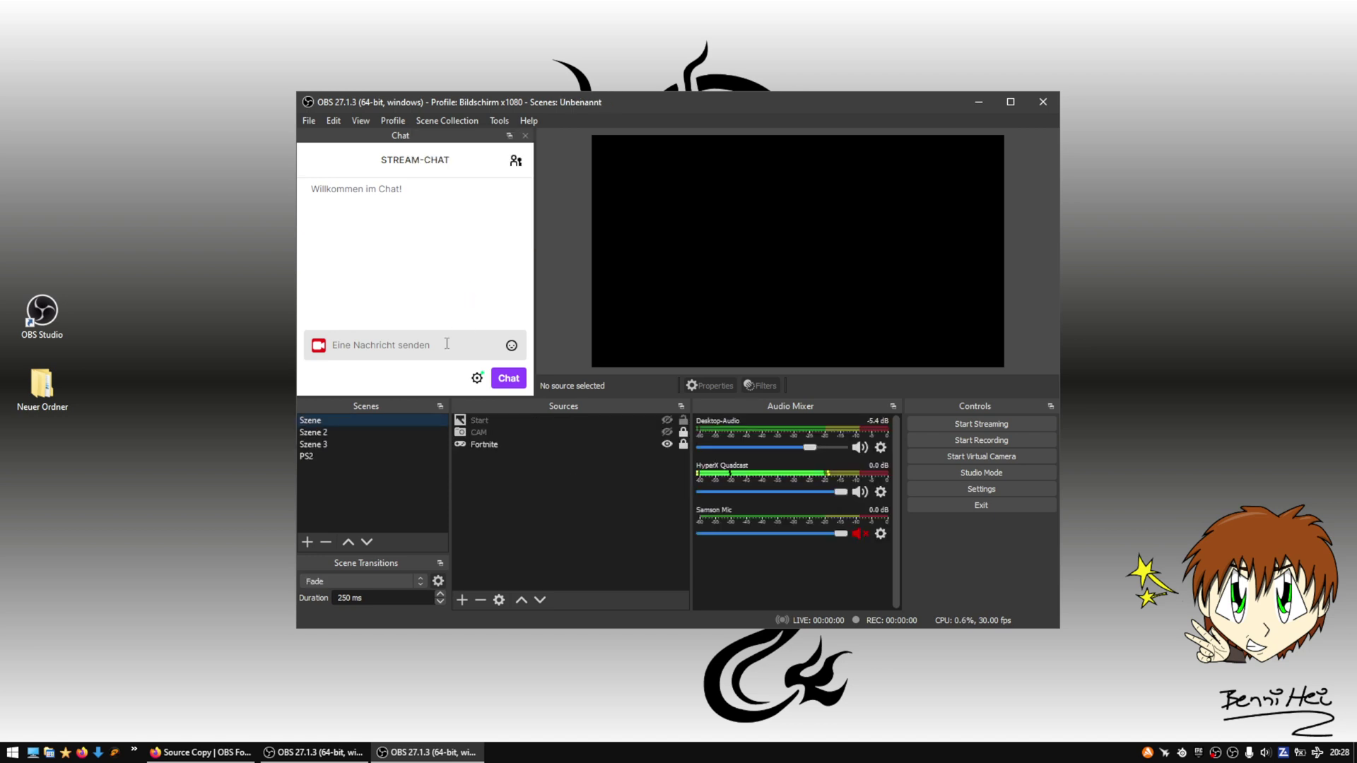
Step: Show Szene 3, check the HyperX Quadcast audio source's options there, and return to Szene
{"action": "left_click", "coordinate": [342, 444]}
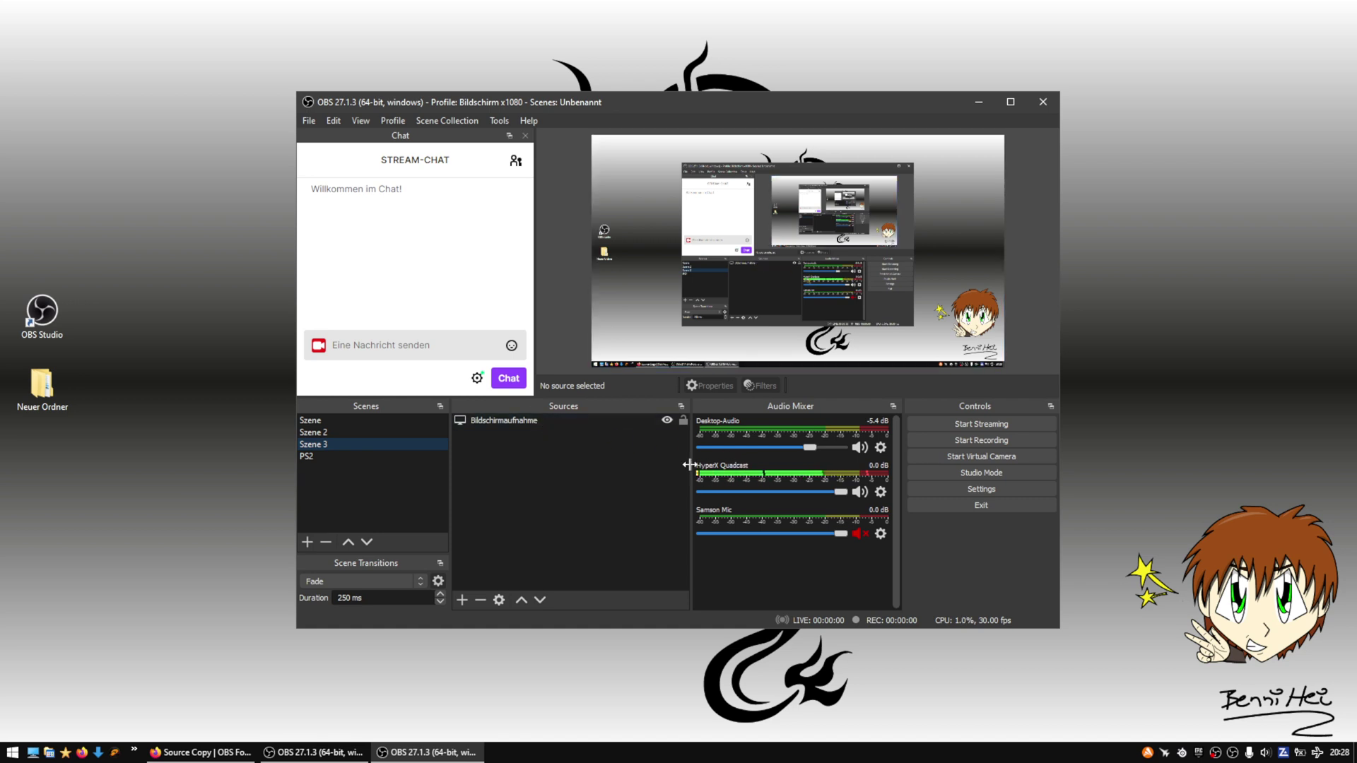
{"action": "left_click", "coordinate": [881, 493]}
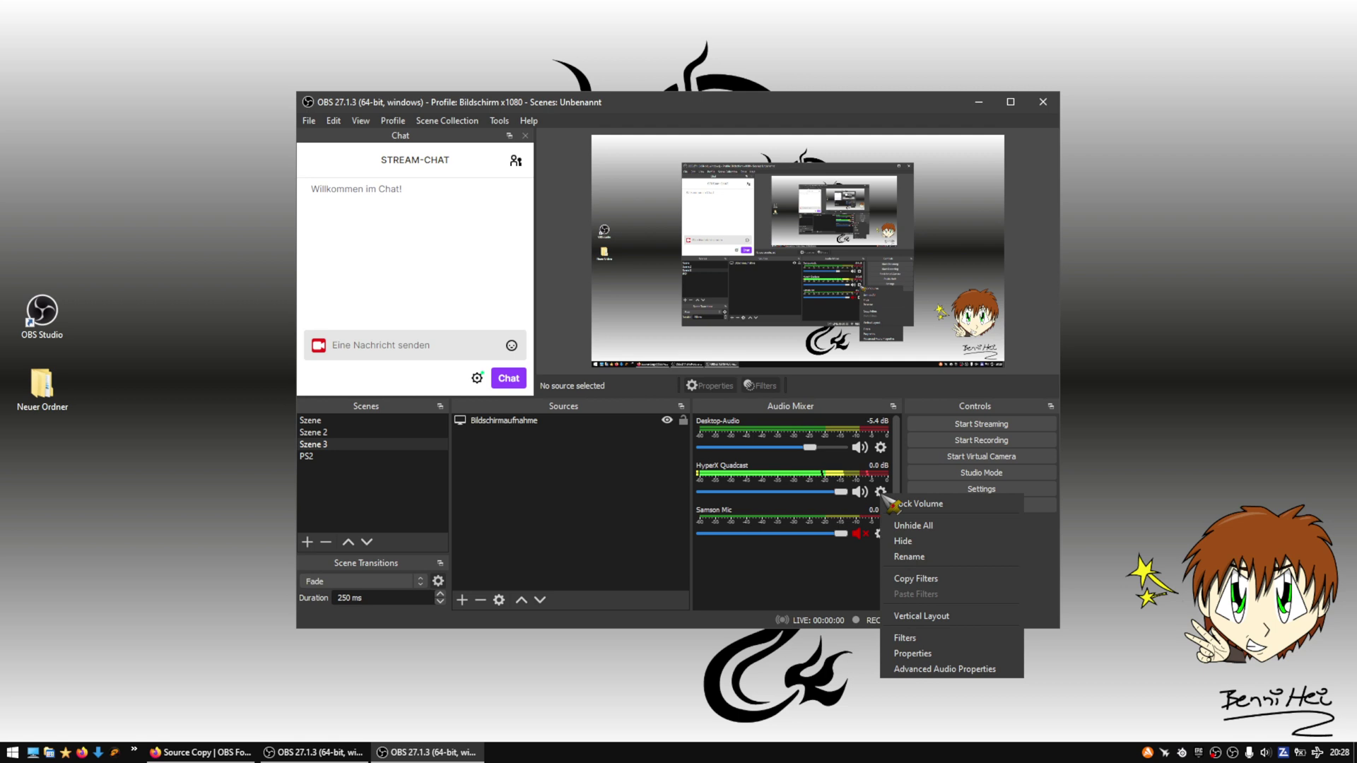
{"action": "left_click", "coordinate": [402, 422]}
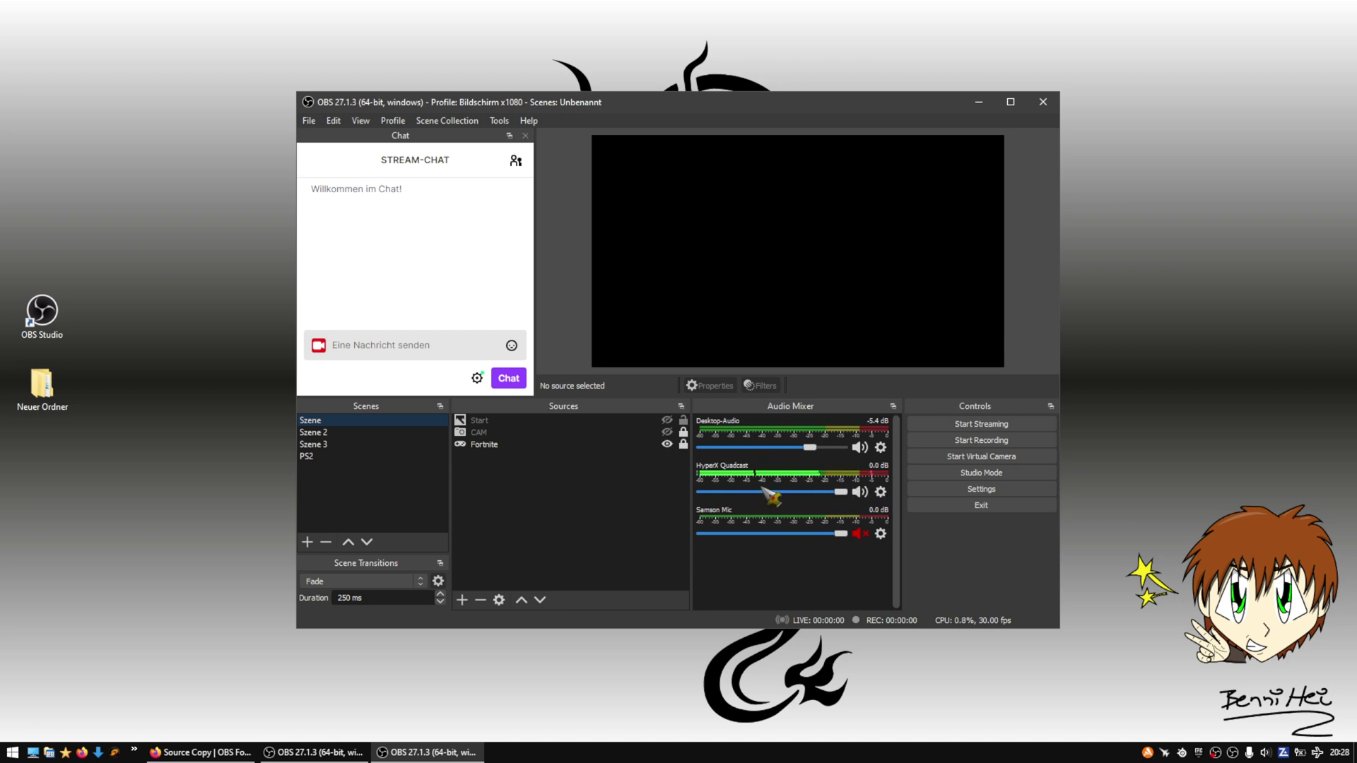
Step: Review the HyperX Quadcast audio source's filters in Szene and its filter copying options
{"action": "left_click", "coordinate": [881, 492]}
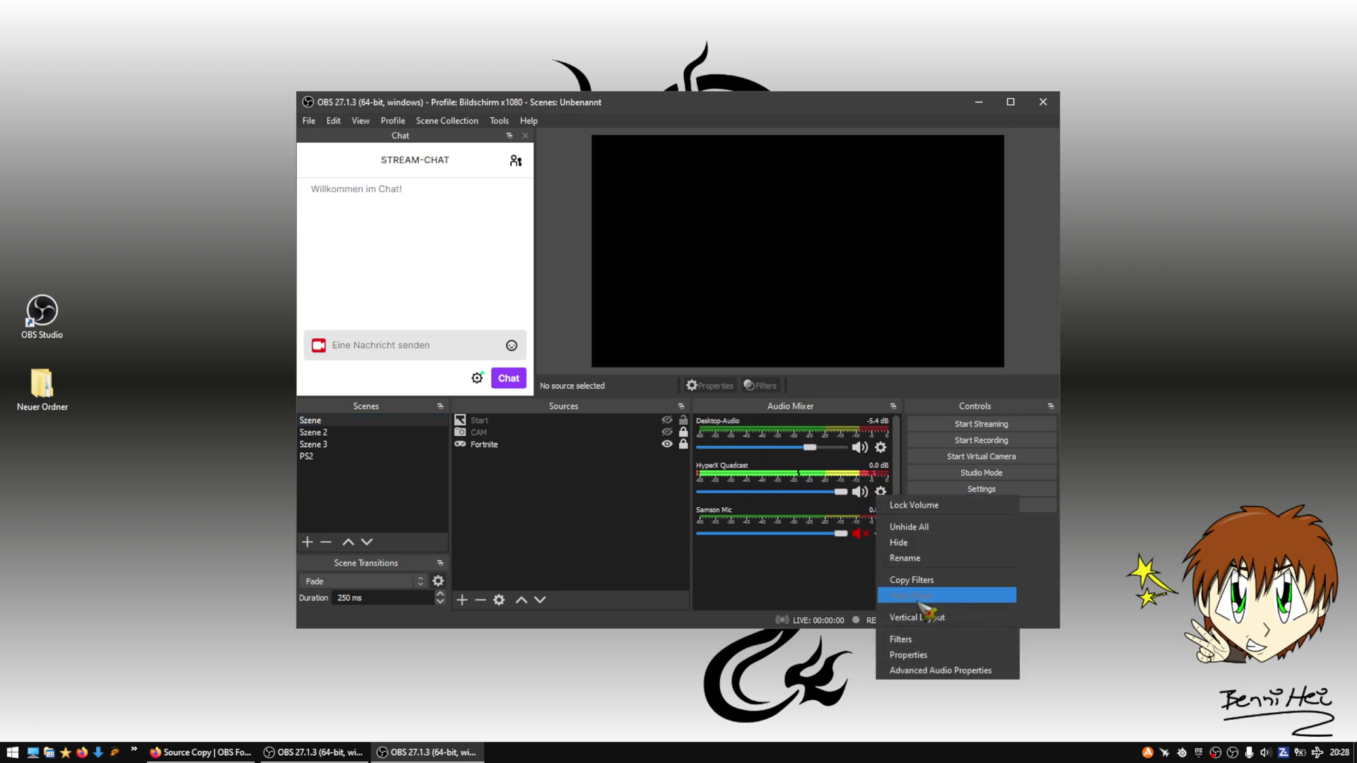
{"action": "left_click", "coordinate": [912, 632]}
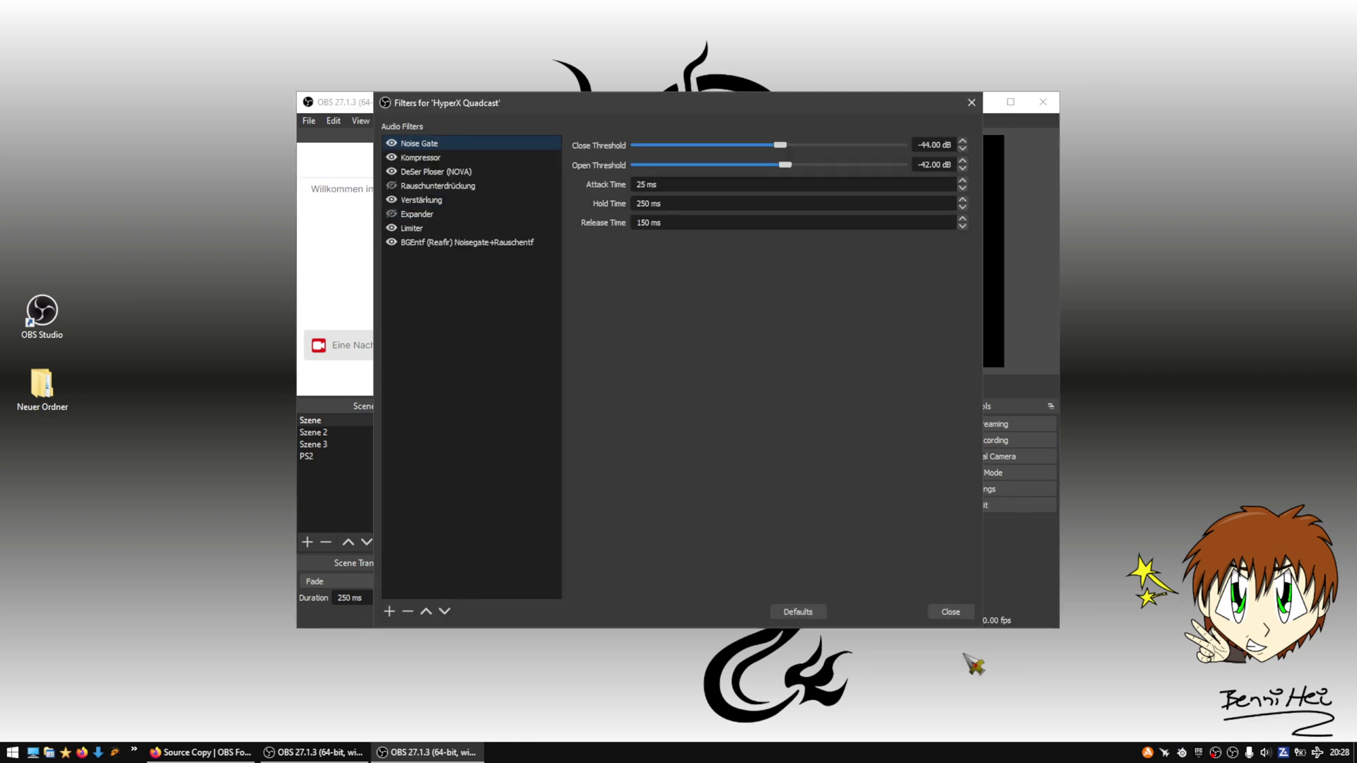
{"action": "left_click", "coordinate": [950, 612]}
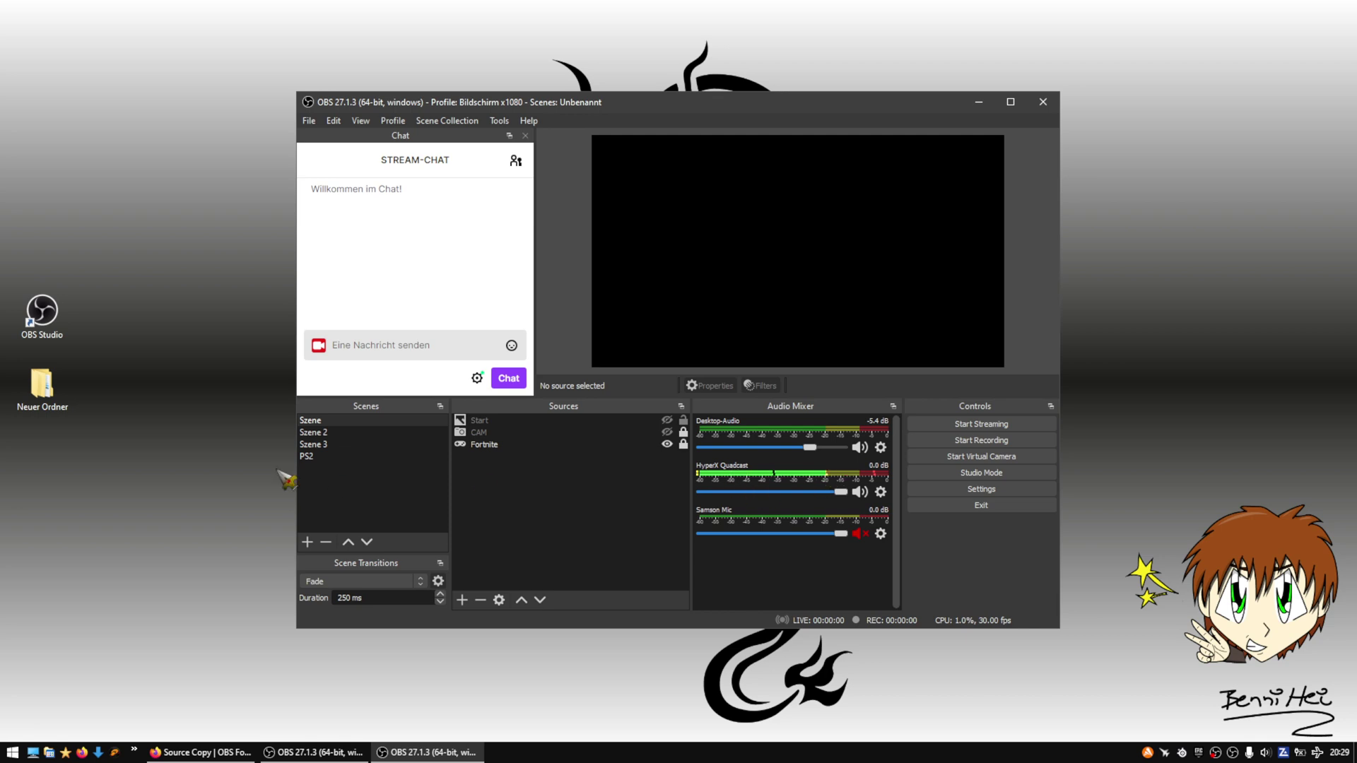
{"action": "left_click", "coordinate": [881, 492]}
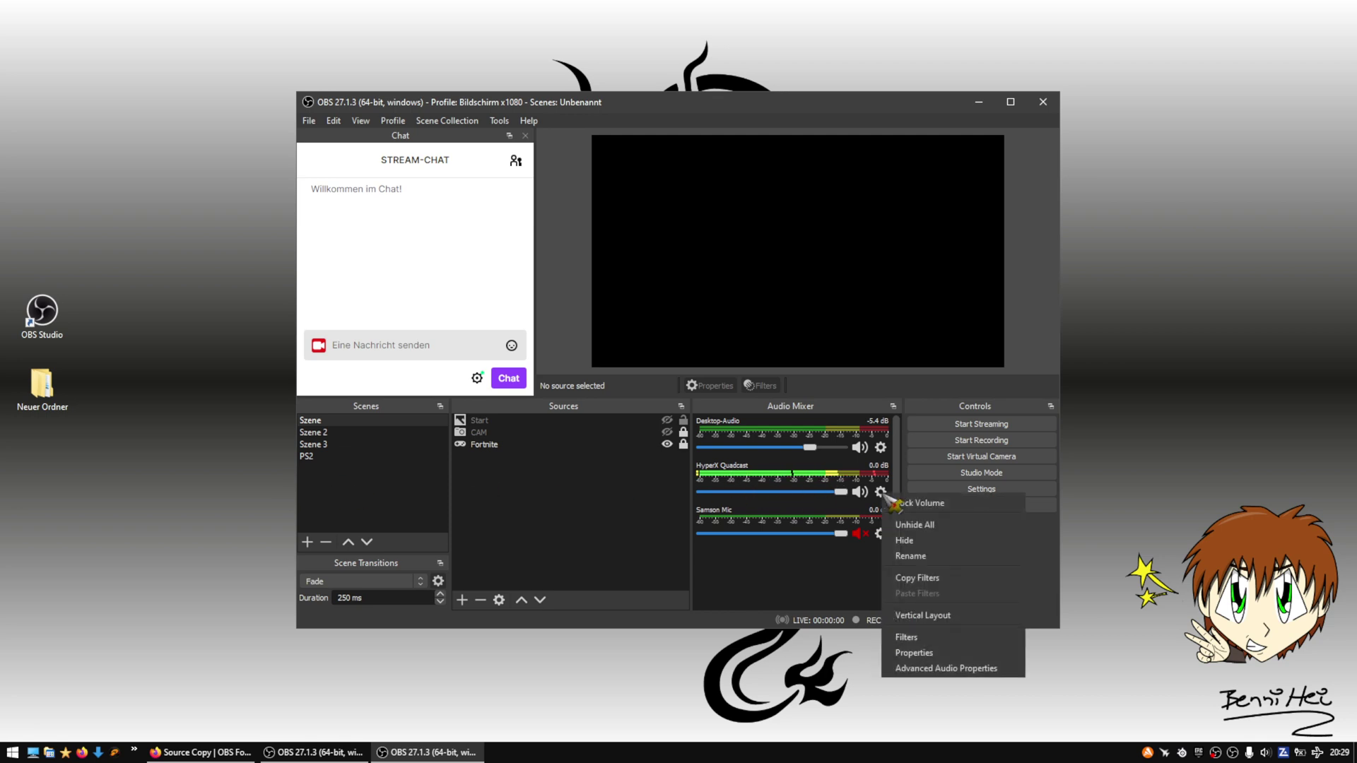
{"action": "left_click", "coordinate": [478, 498]}
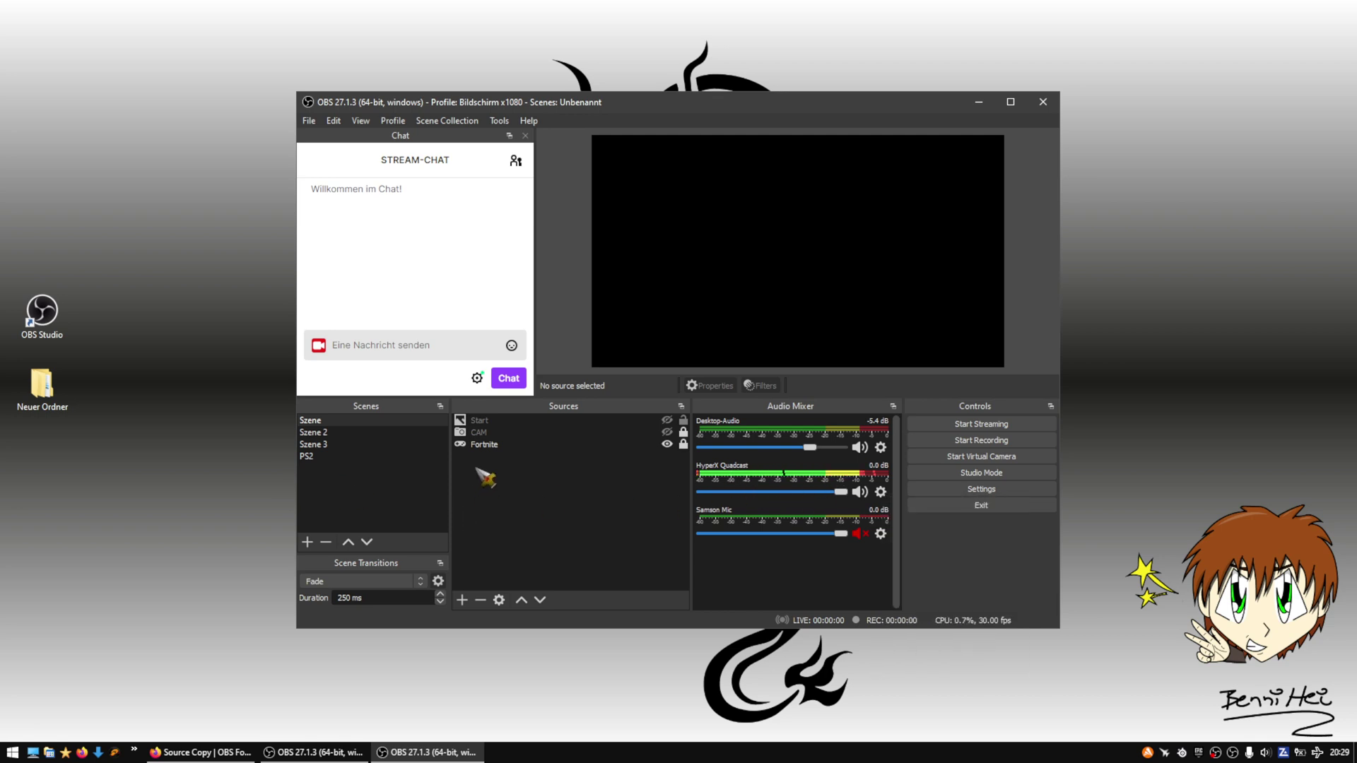
Step: Add a new Audio Input Capture source to Szene using the device Mikrofon (HyperX Quadcast)
{"action": "right_click", "coordinate": [476, 468]}
{"action": "right_click", "coordinate": [468, 458]}
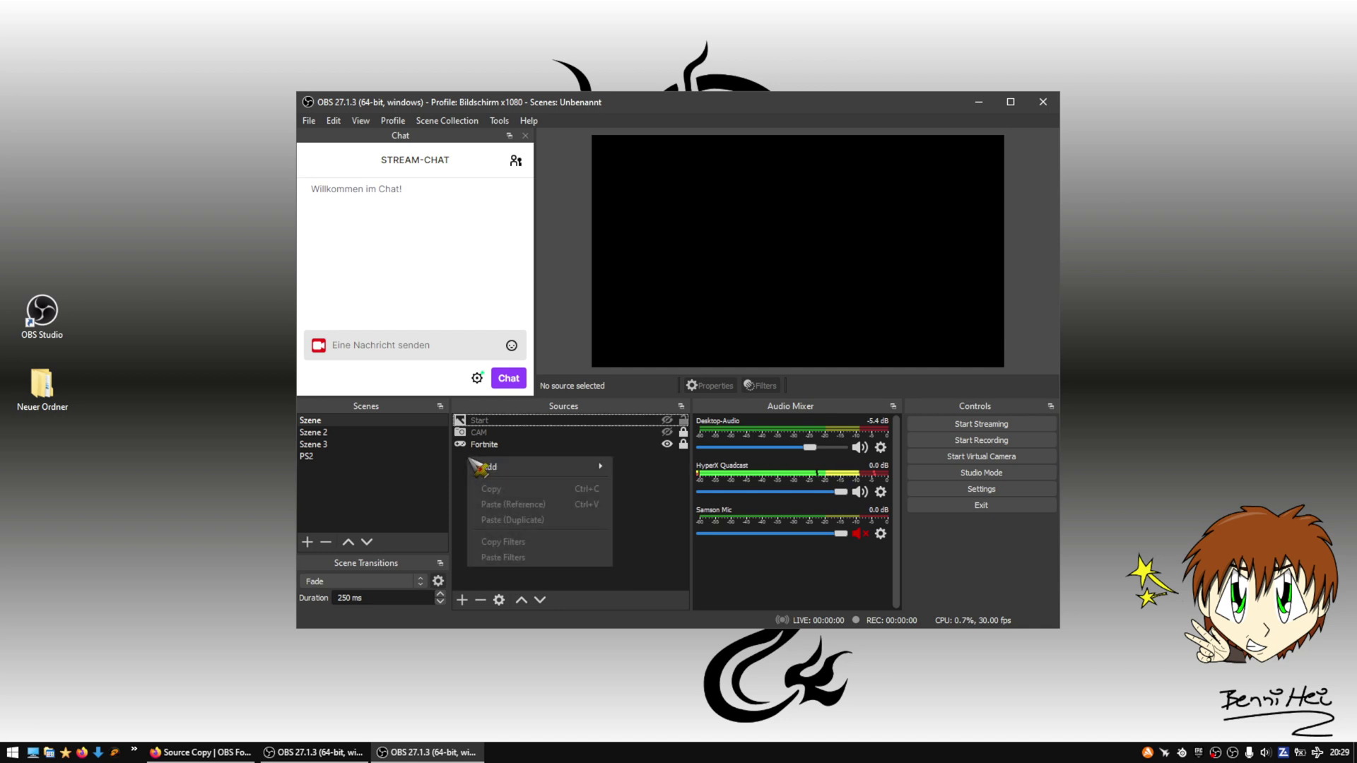
{"action": "mouse_move", "coordinate": [526, 468]}
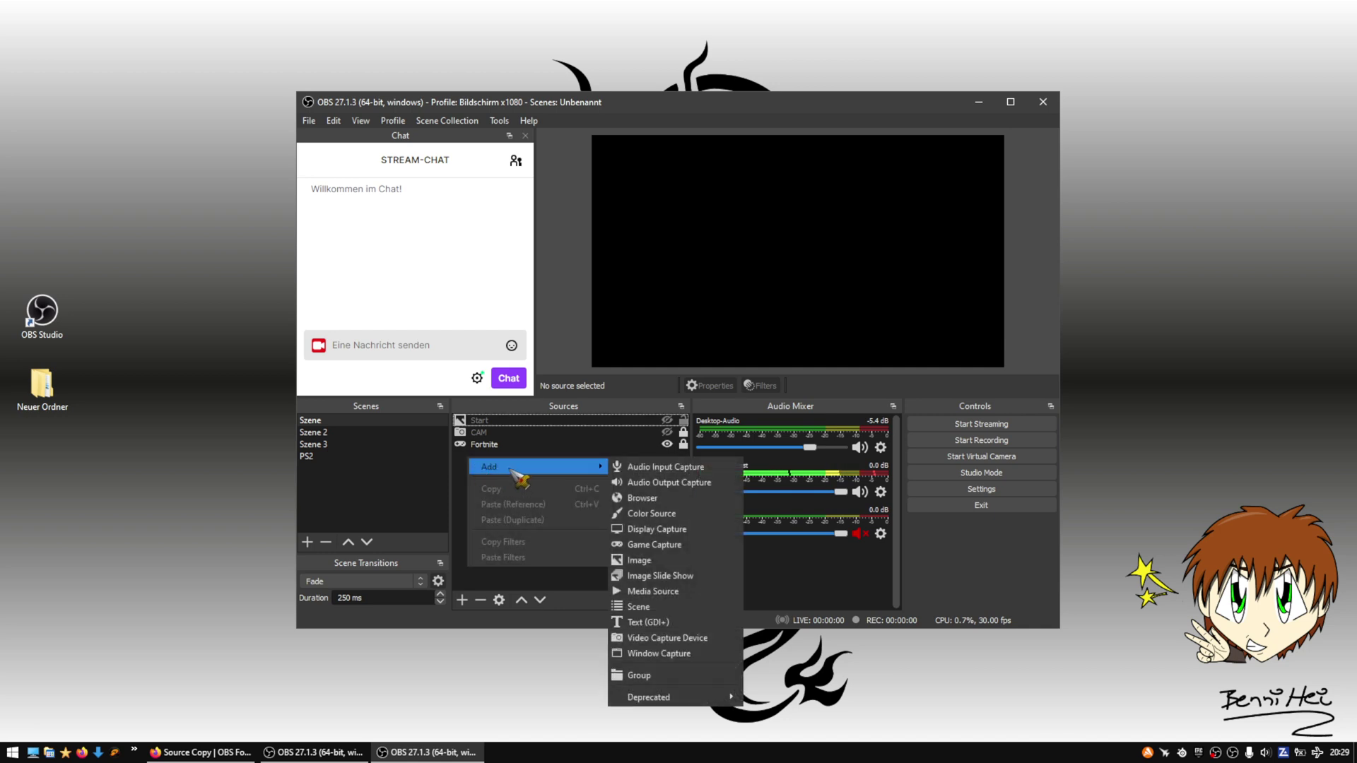
{"action": "left_click", "coordinate": [704, 472]}
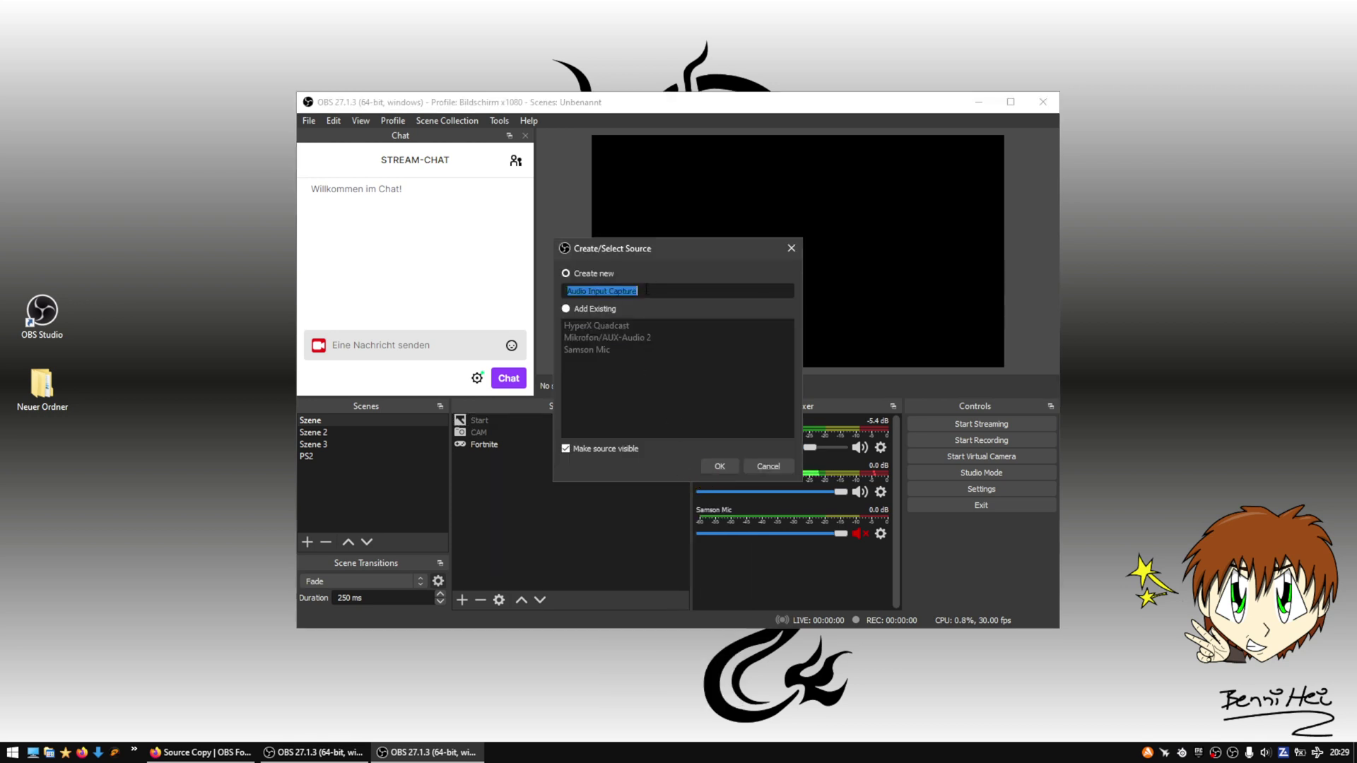
{"action": "left_click", "coordinate": [726, 464]}
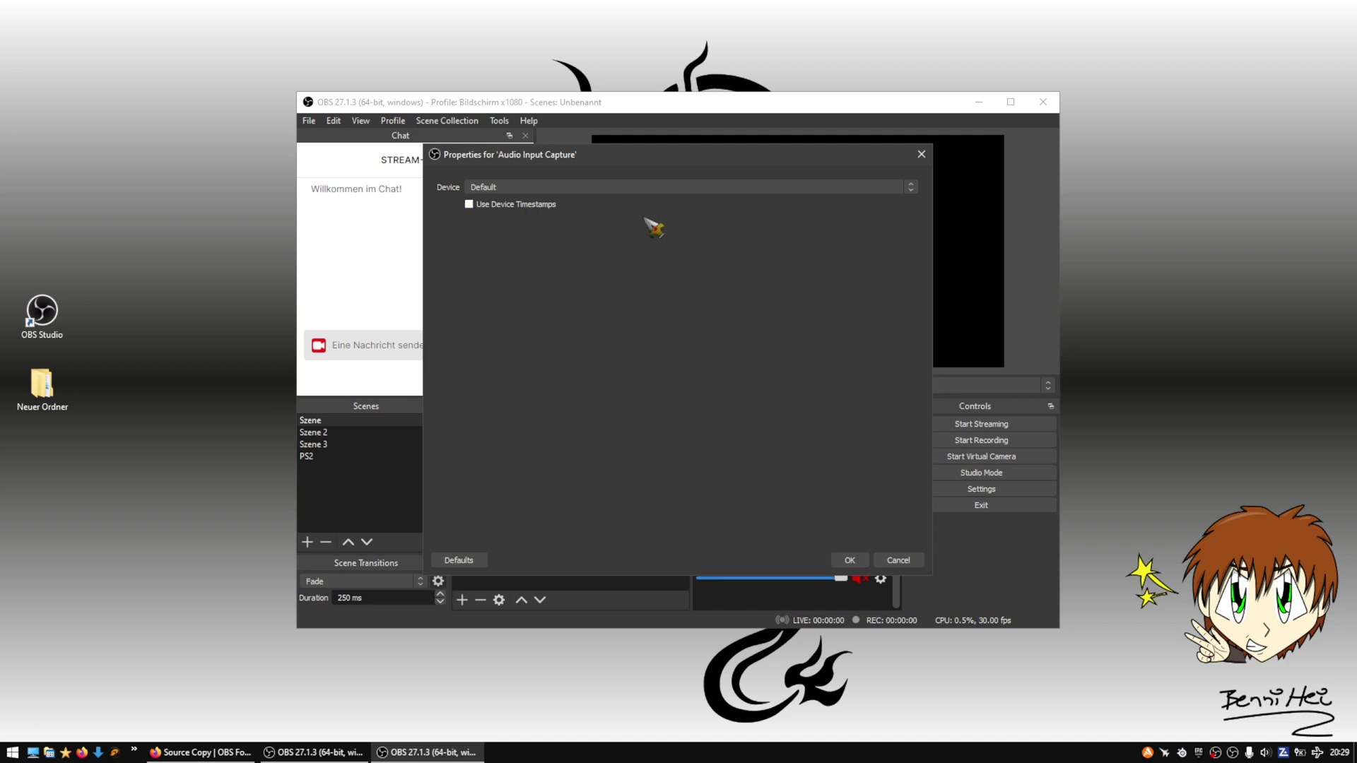
{"action": "left_click", "coordinate": [527, 187]}
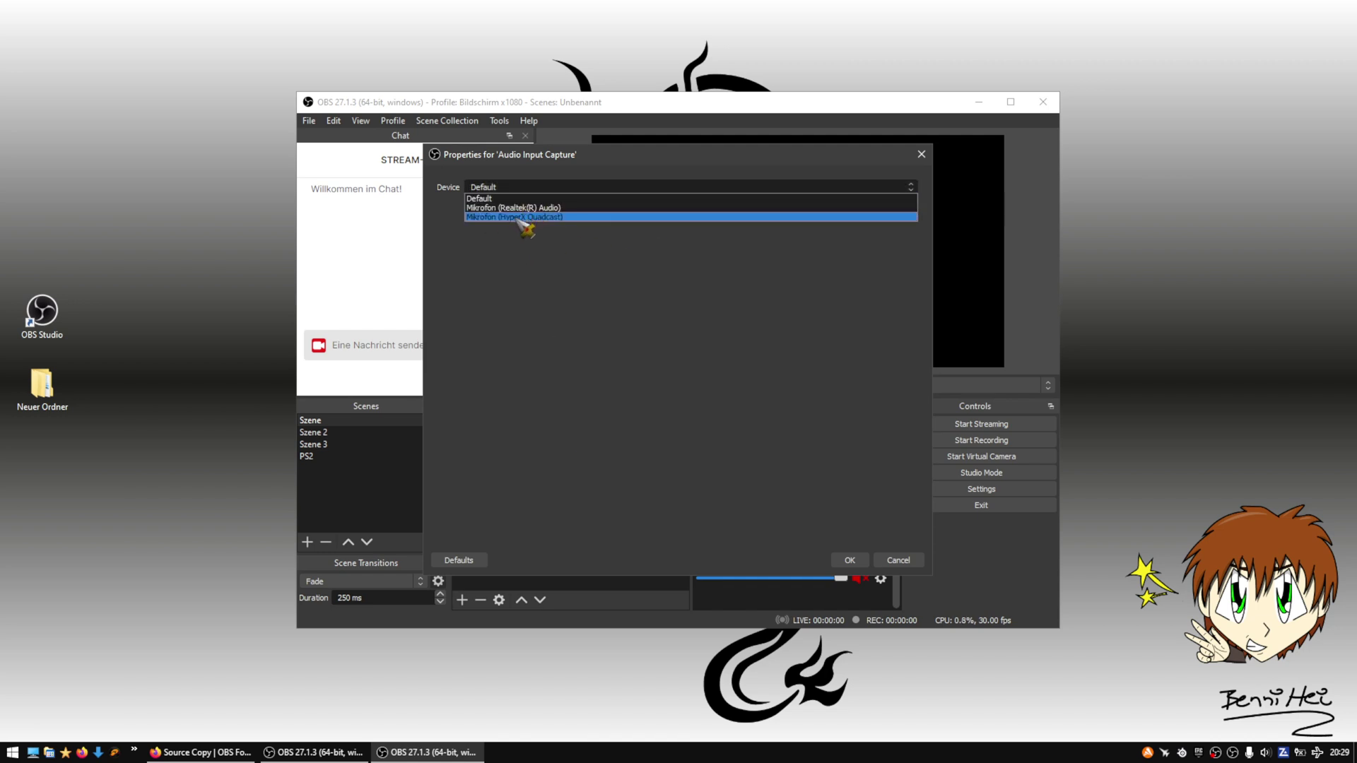
{"action": "left_click", "coordinate": [522, 217]}
{"action": "left_click", "coordinate": [849, 560]}
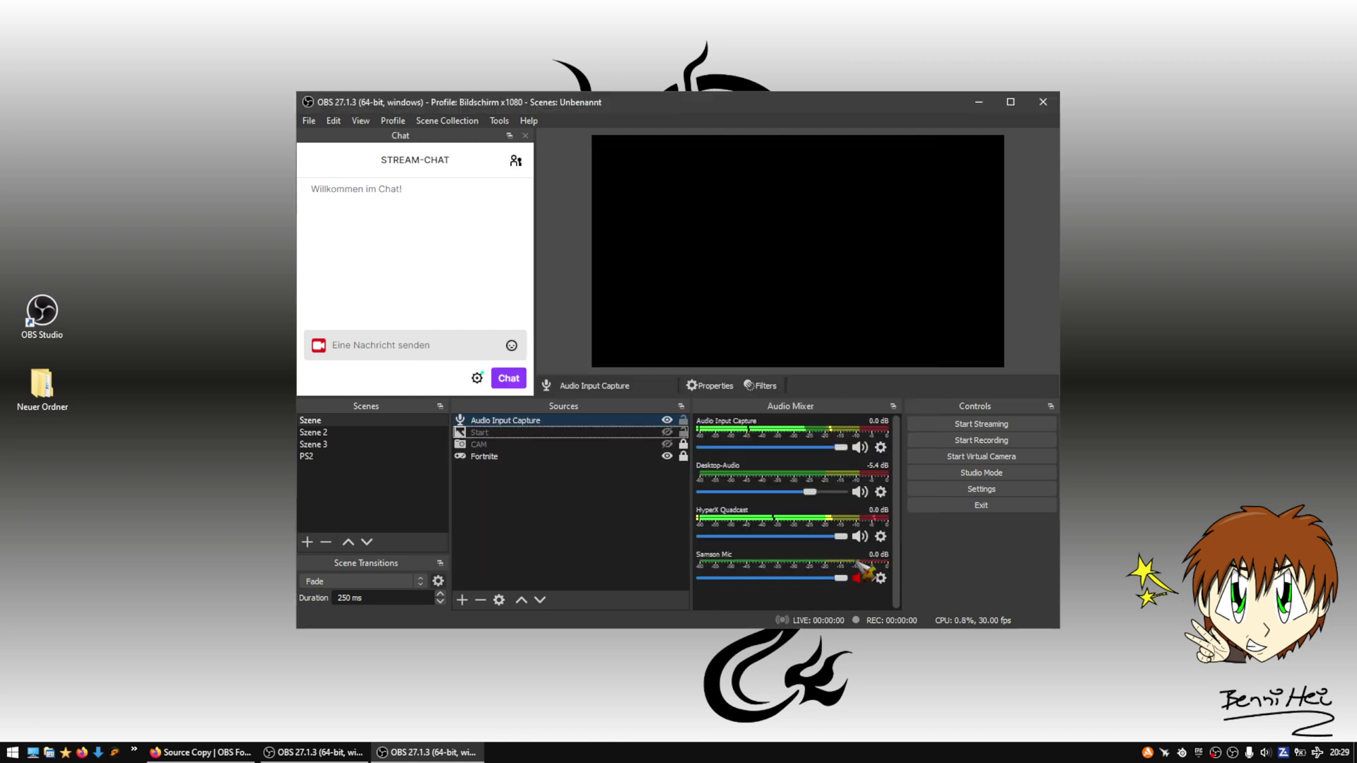
Step: Copy the filters of the HyperX Quadcast audio source
{"action": "left_click", "coordinate": [512, 422]}
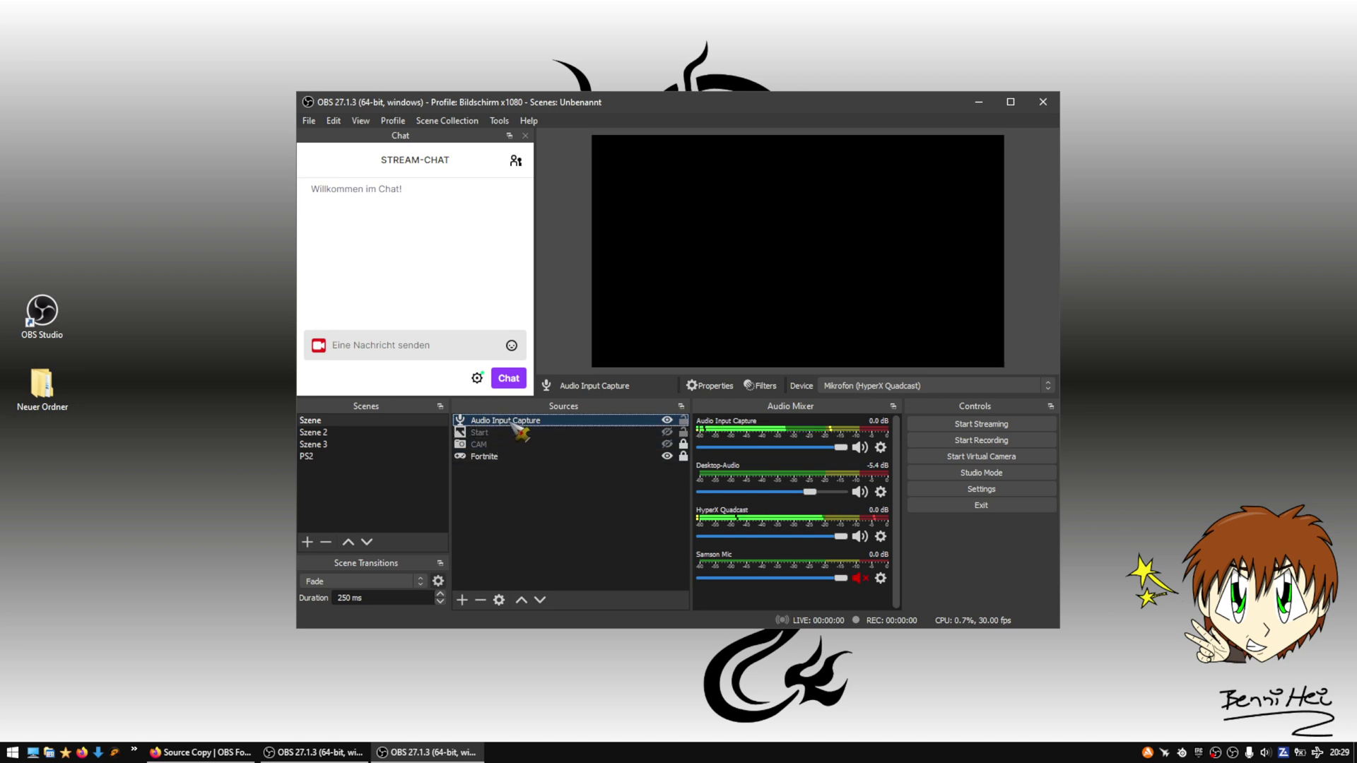
{"action": "left_click", "coordinate": [880, 537]}
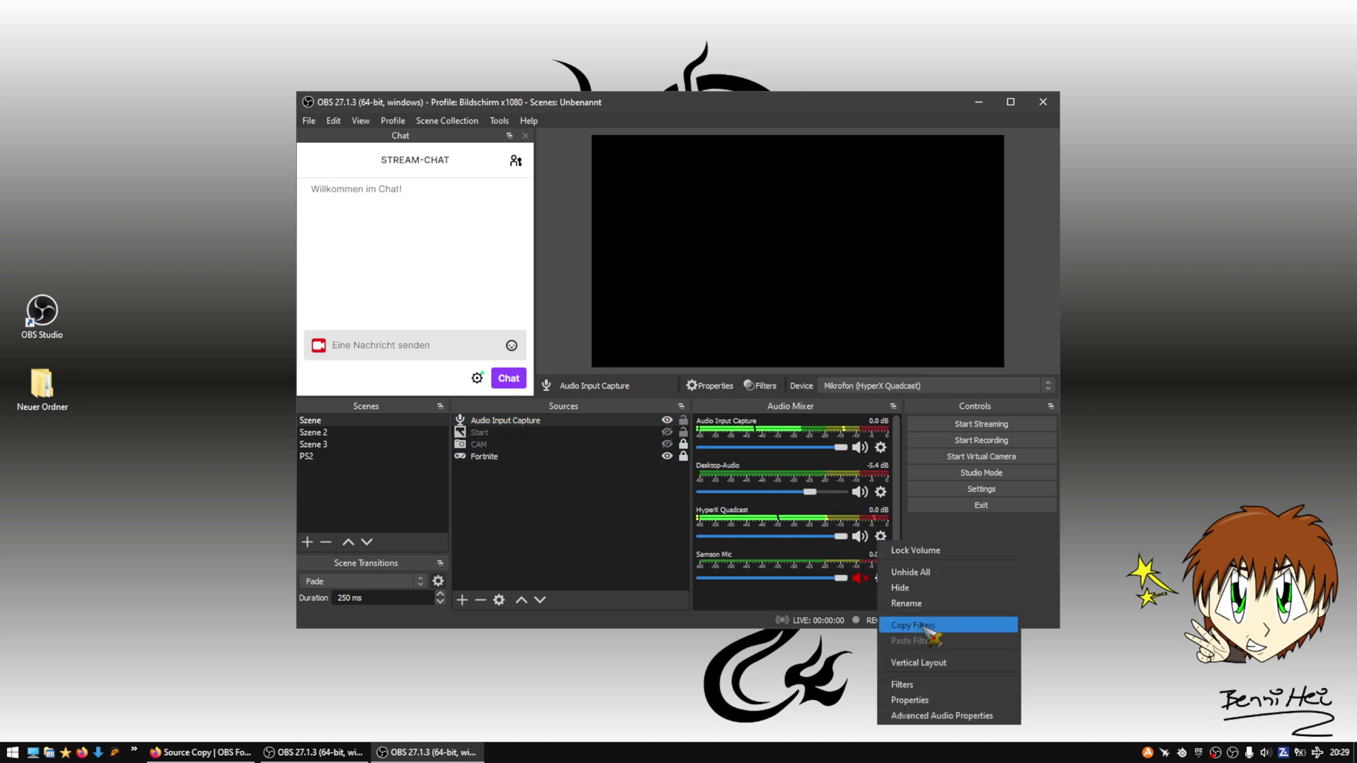
{"action": "left_click", "coordinate": [919, 626]}
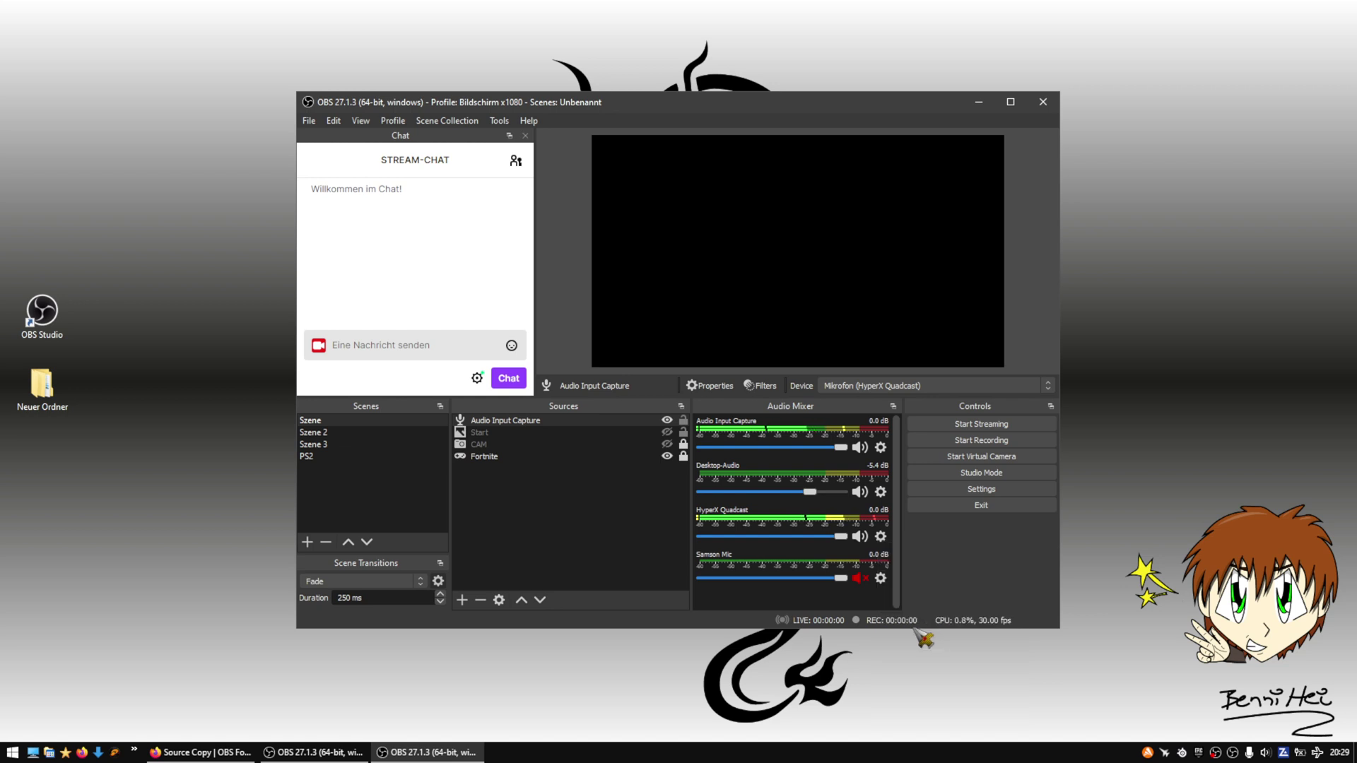
Step: Paste the copied filters onto the Audio Input Capture source in Szene and check that source's filters
{"action": "right_click", "coordinate": [529, 428]}
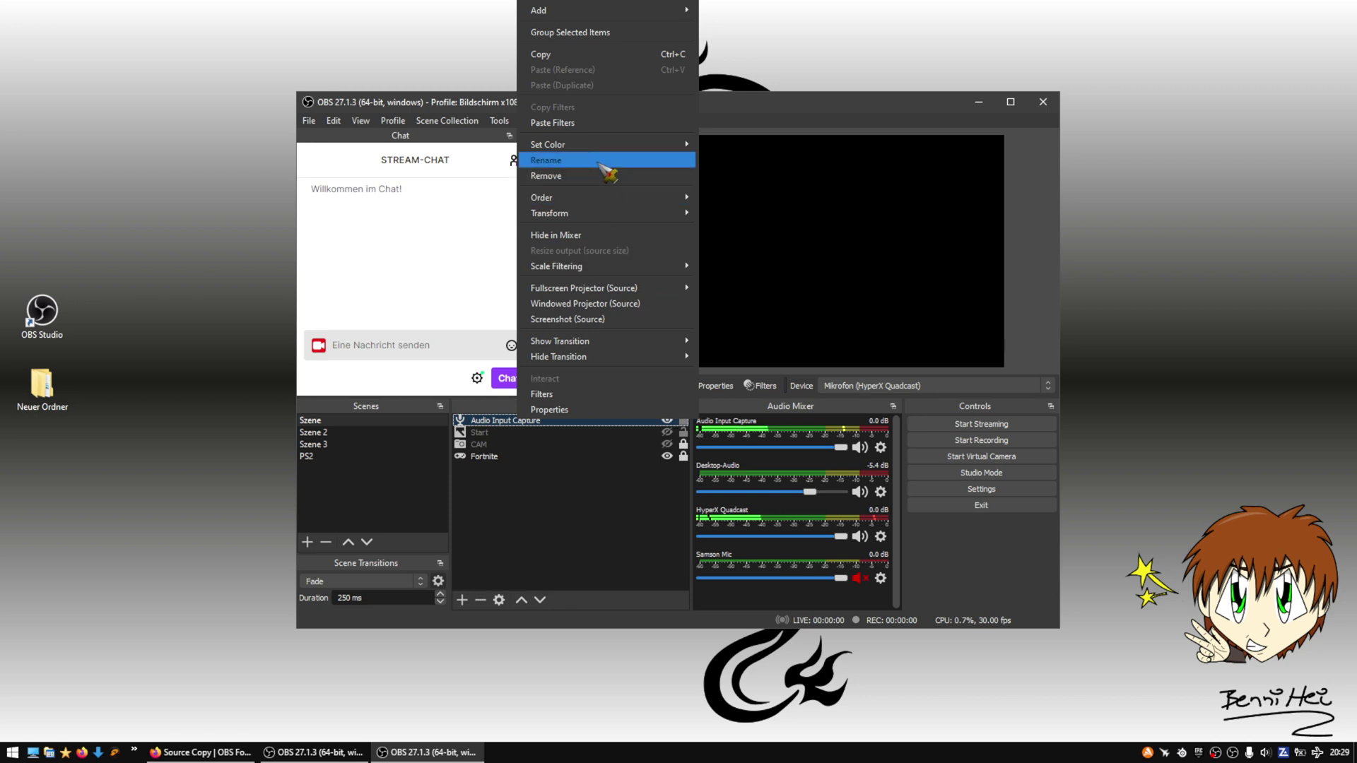
{"action": "left_click", "coordinate": [612, 123]}
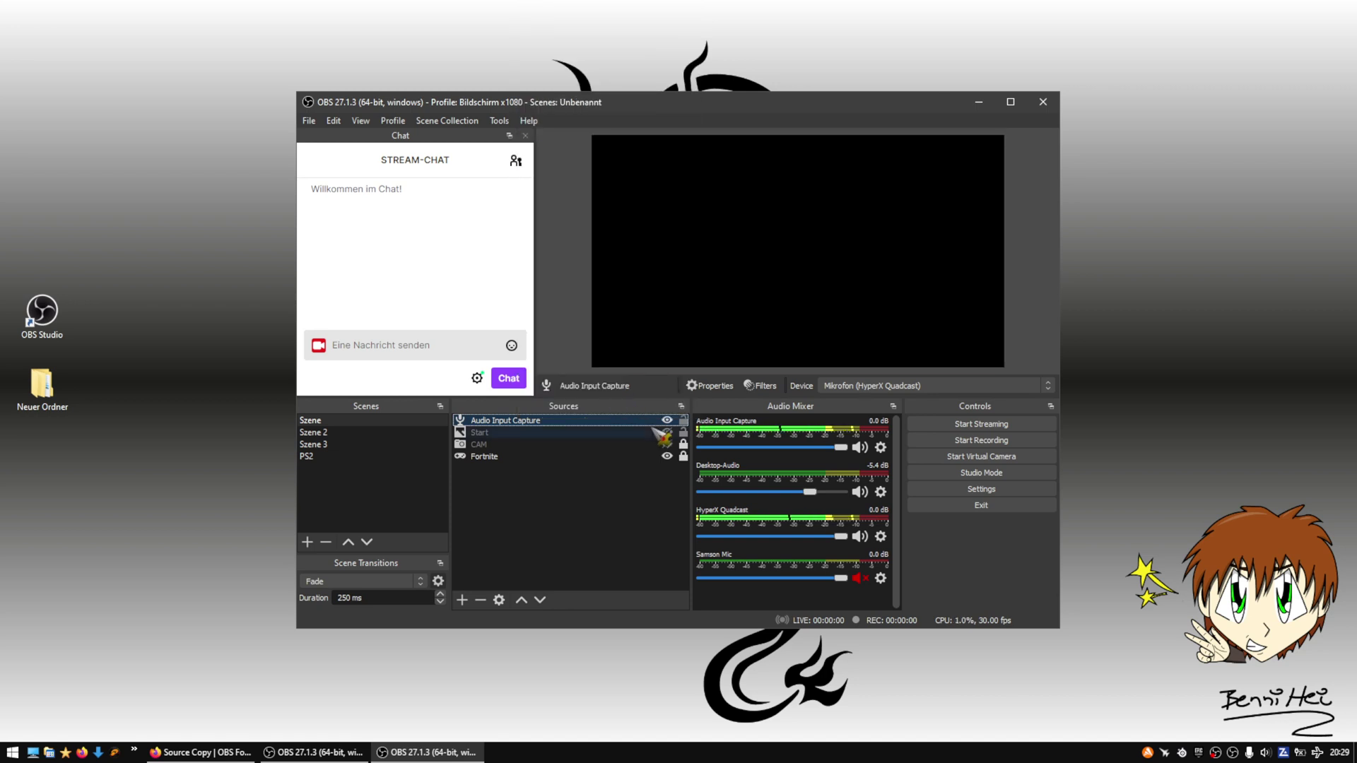
{"action": "right_click", "coordinate": [594, 423]}
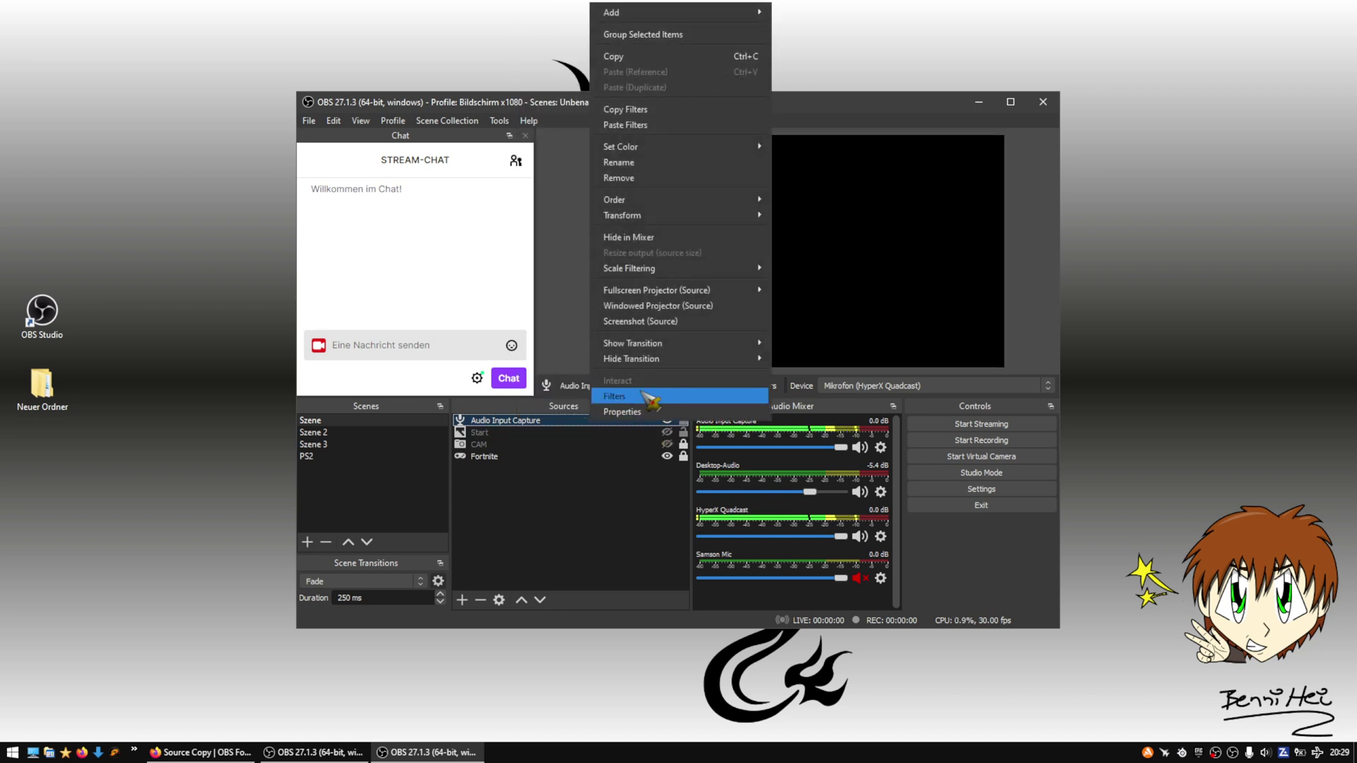
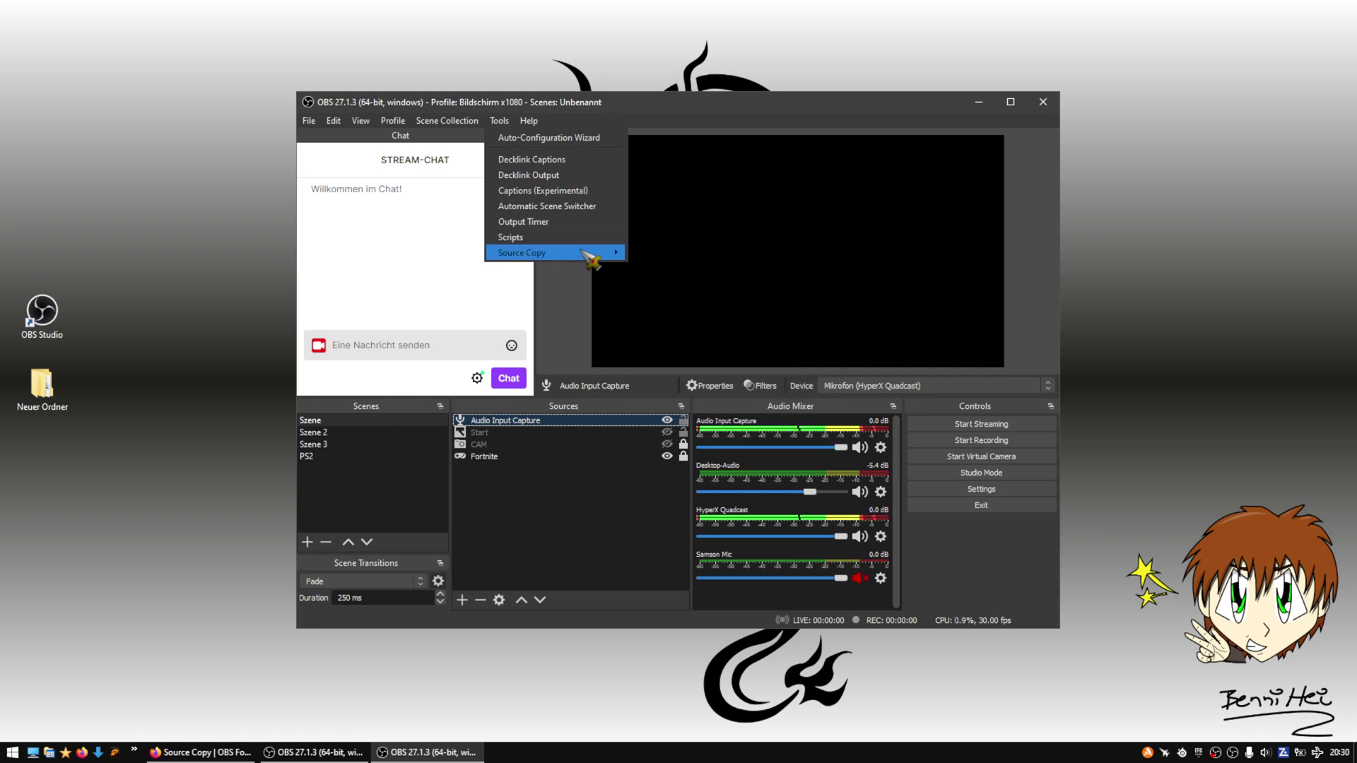
Step: Copy the entire scene Szene with the Source Copy plugin
{"action": "mouse_move", "coordinate": [601, 255]}
{"action": "mouse_move", "coordinate": [684, 297]}
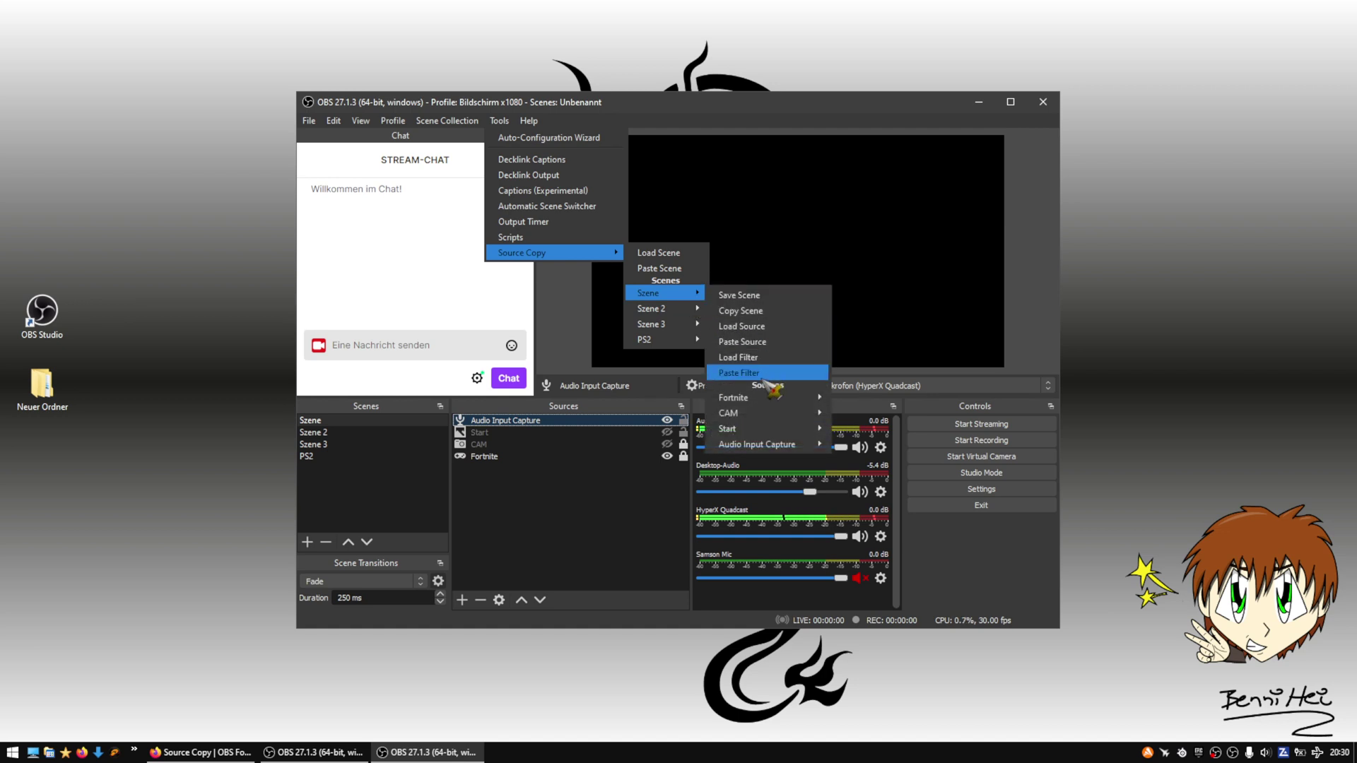
{"action": "left_click", "coordinate": [764, 313]}
Step: Switch to the Fortnite Stream scene collection, paste the copied scene there with Source Copy, and show it
{"action": "left_click", "coordinate": [447, 121]}
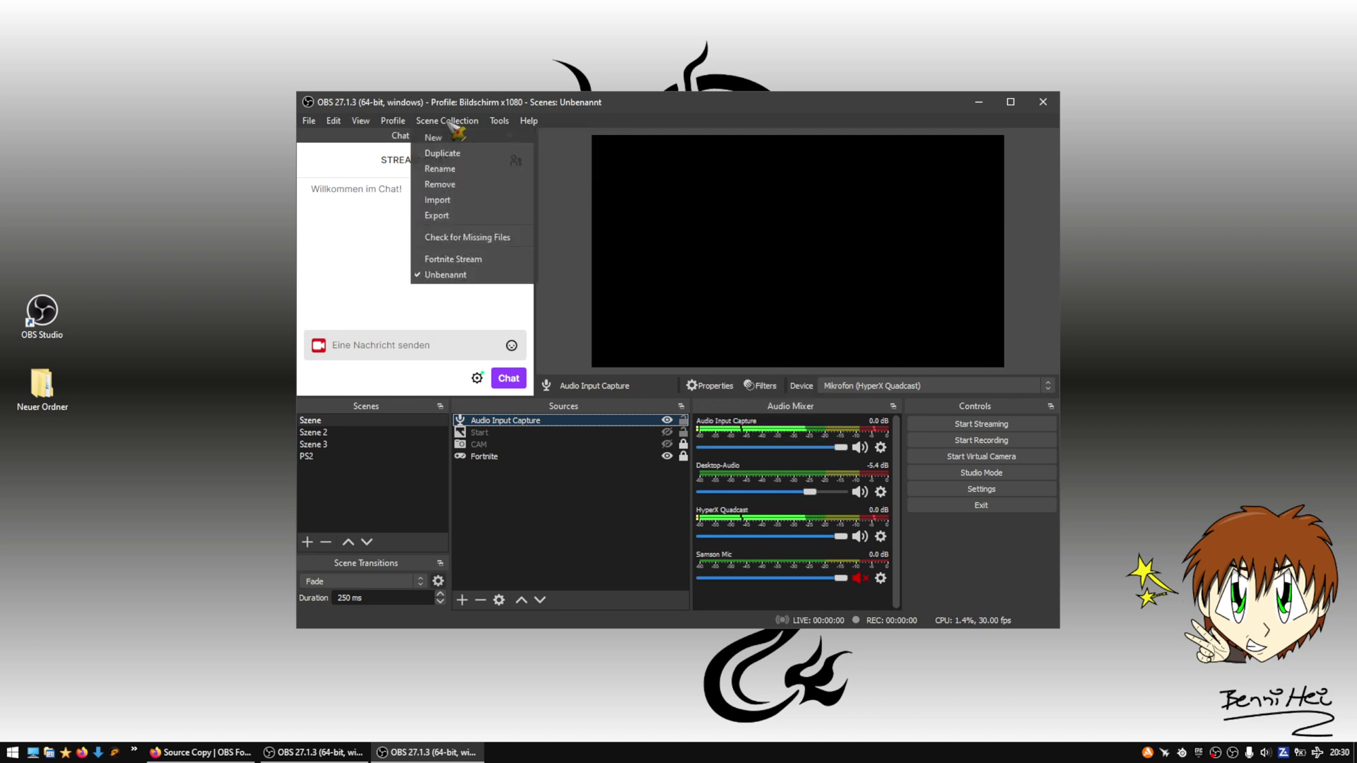
{"action": "left_click", "coordinate": [463, 260]}
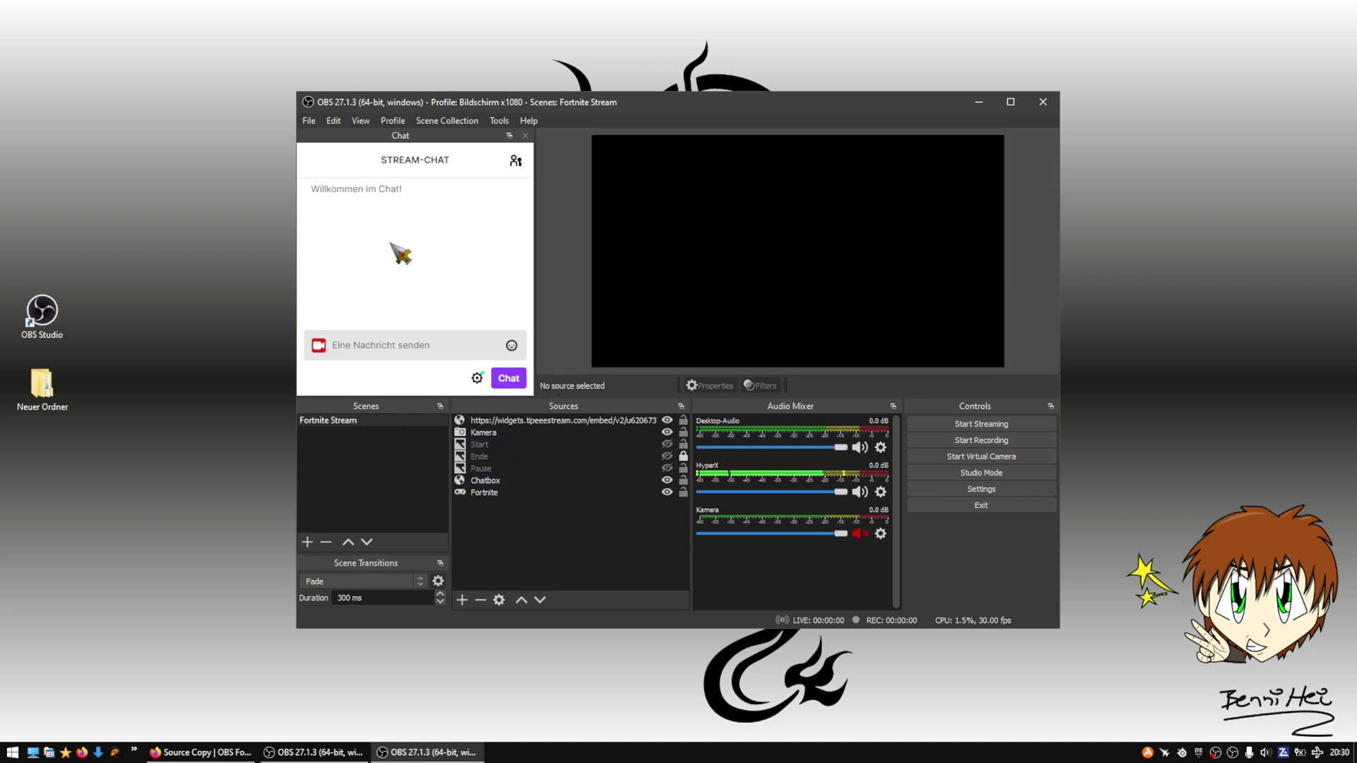
{"action": "left_click", "coordinate": [497, 121]}
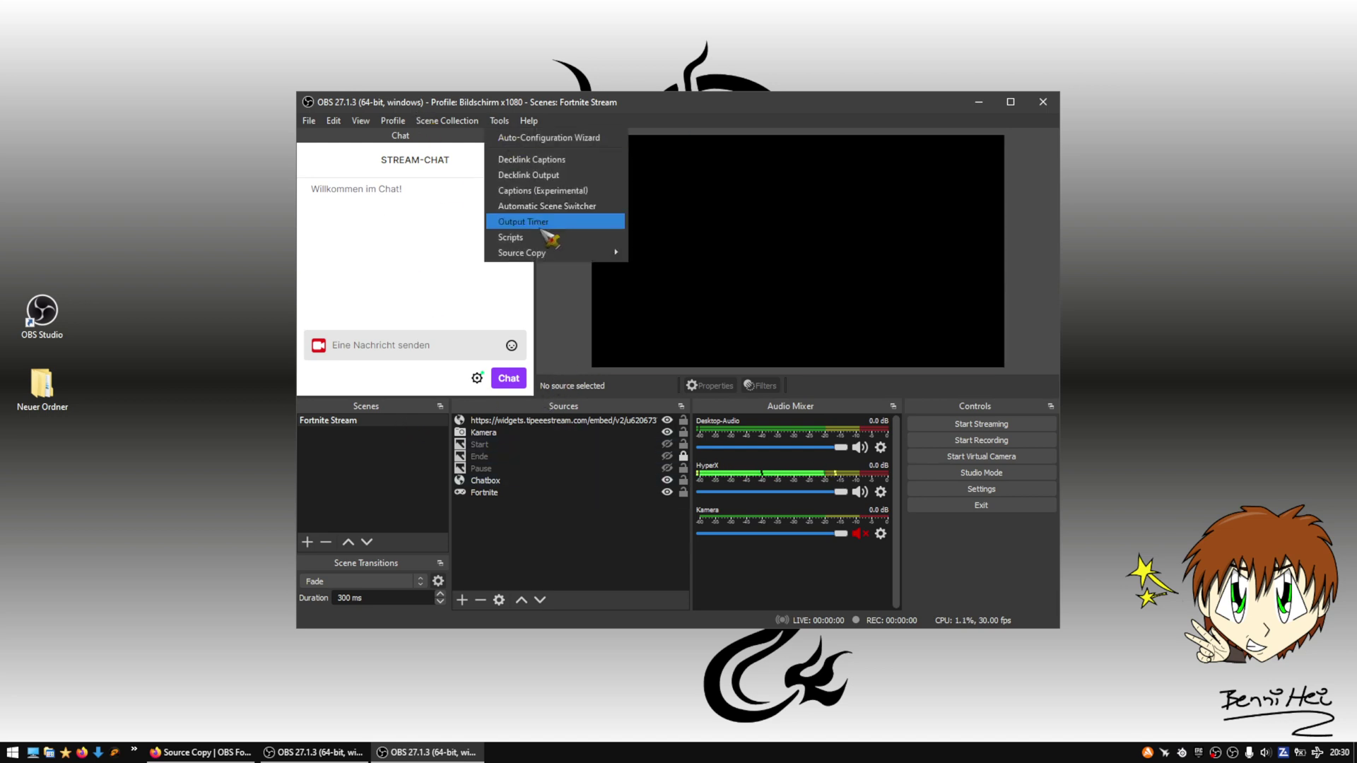
{"action": "mouse_move", "coordinate": [558, 254]}
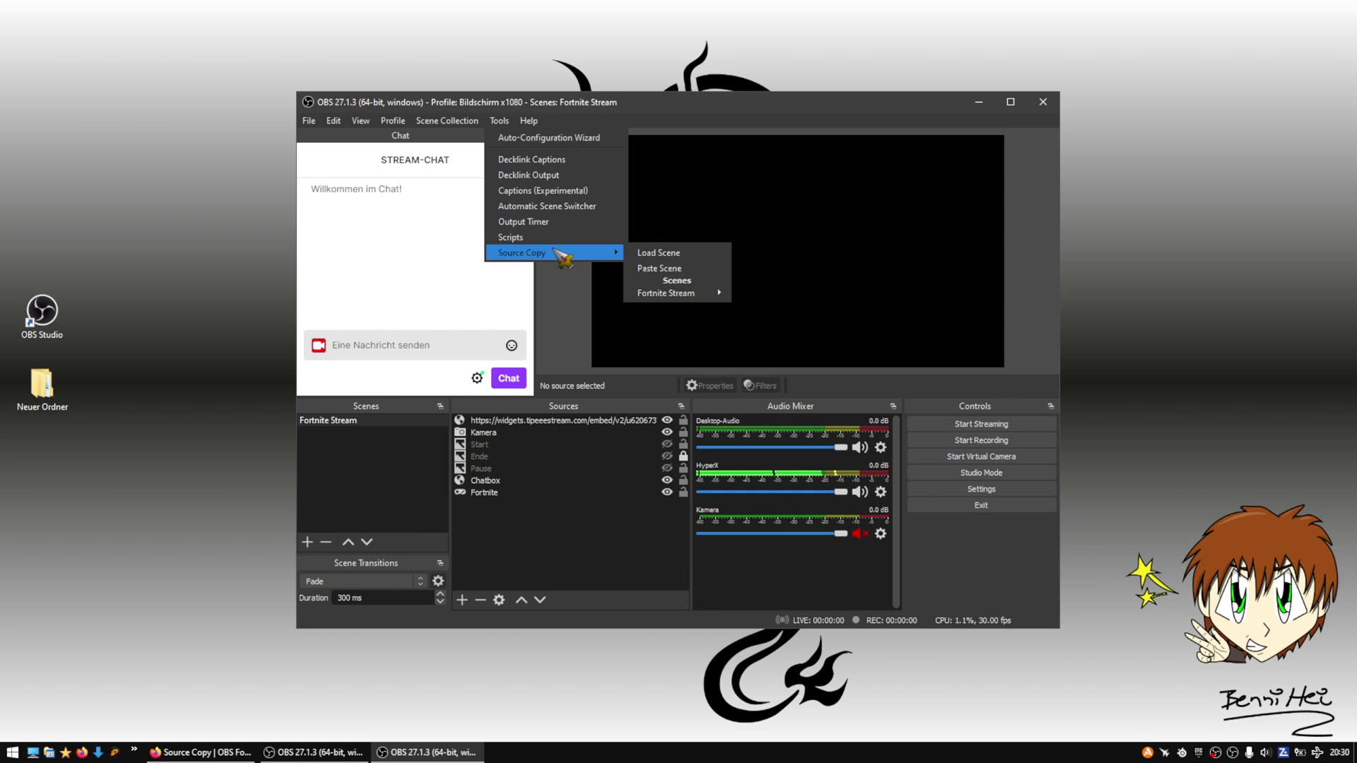
{"action": "left_click", "coordinate": [668, 271]}
{"action": "left_click", "coordinate": [317, 436]}
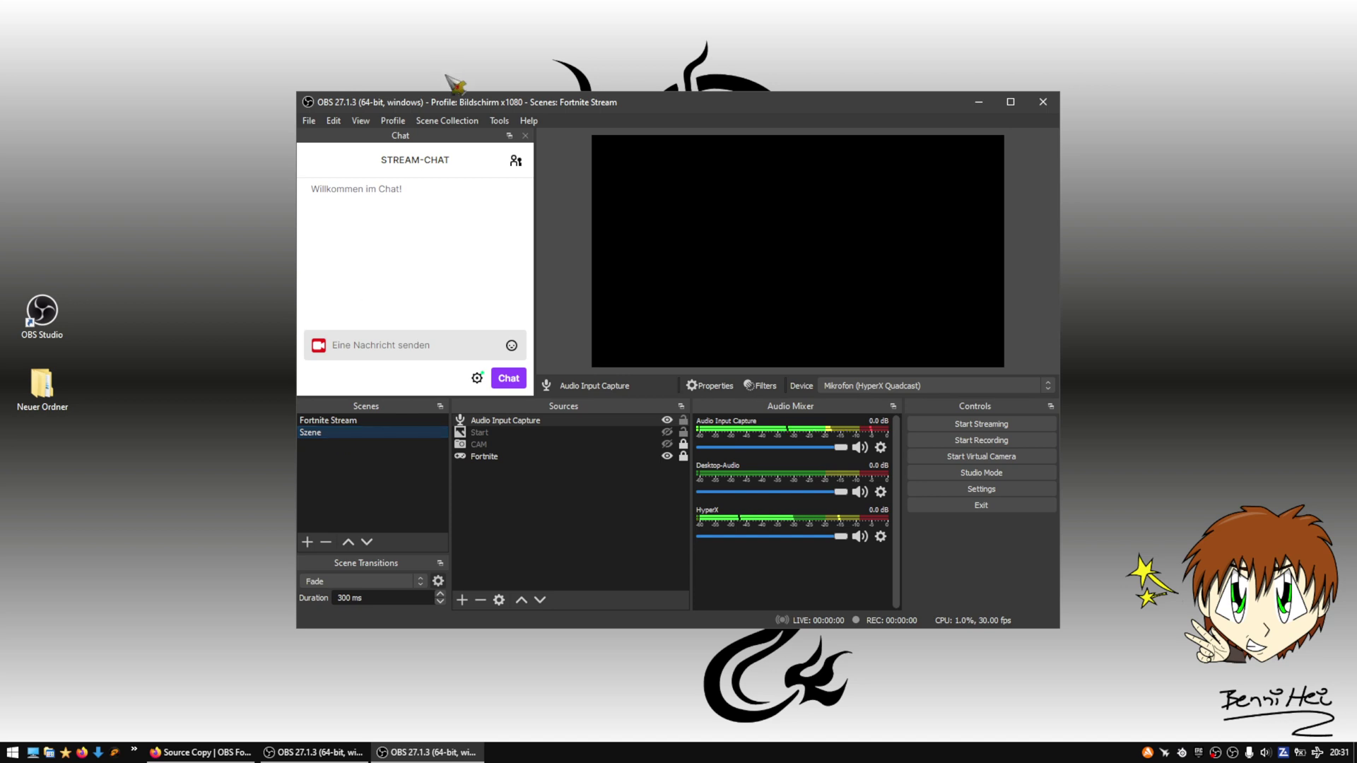
Step: Switch to the Unbenannt scene collection to compare the original Szene, and return to Fortnite Stream
{"action": "left_click", "coordinate": [459, 120]}
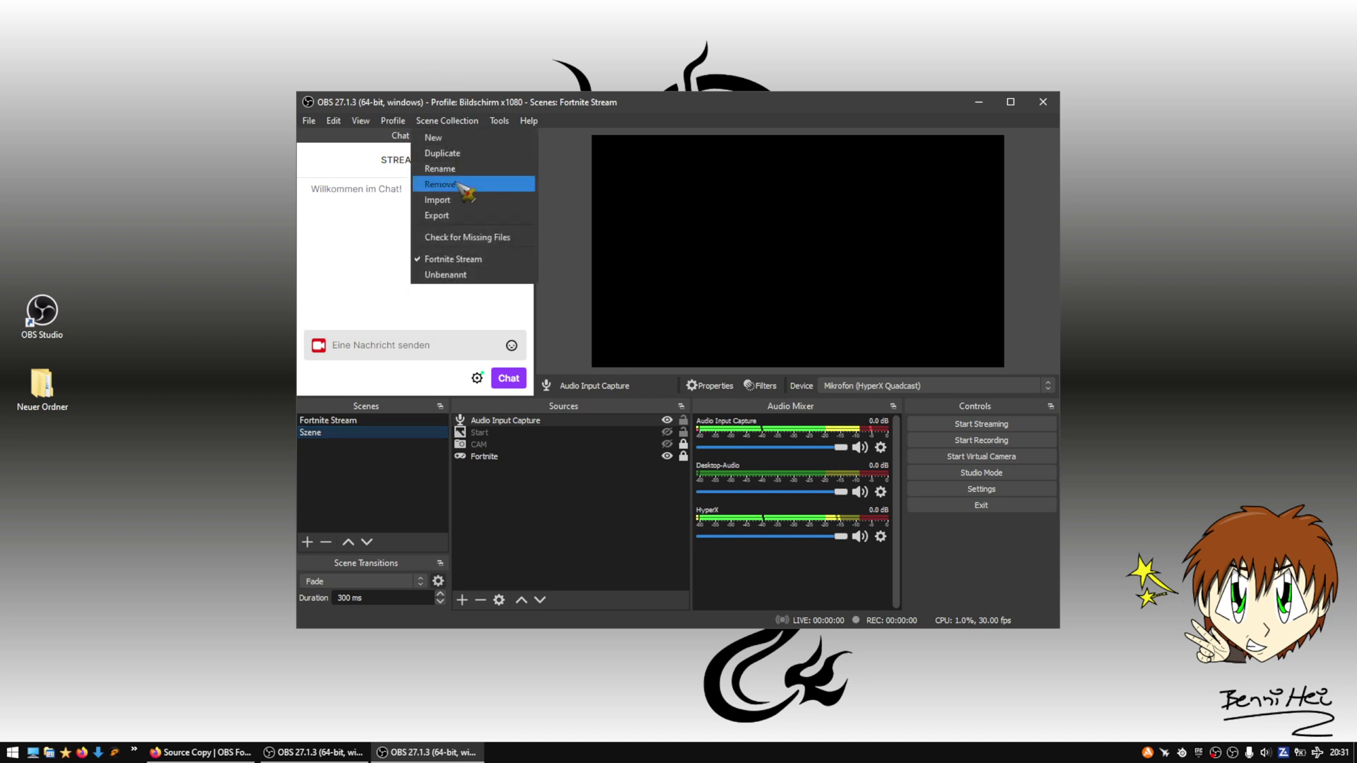
{"action": "left_click", "coordinate": [465, 276]}
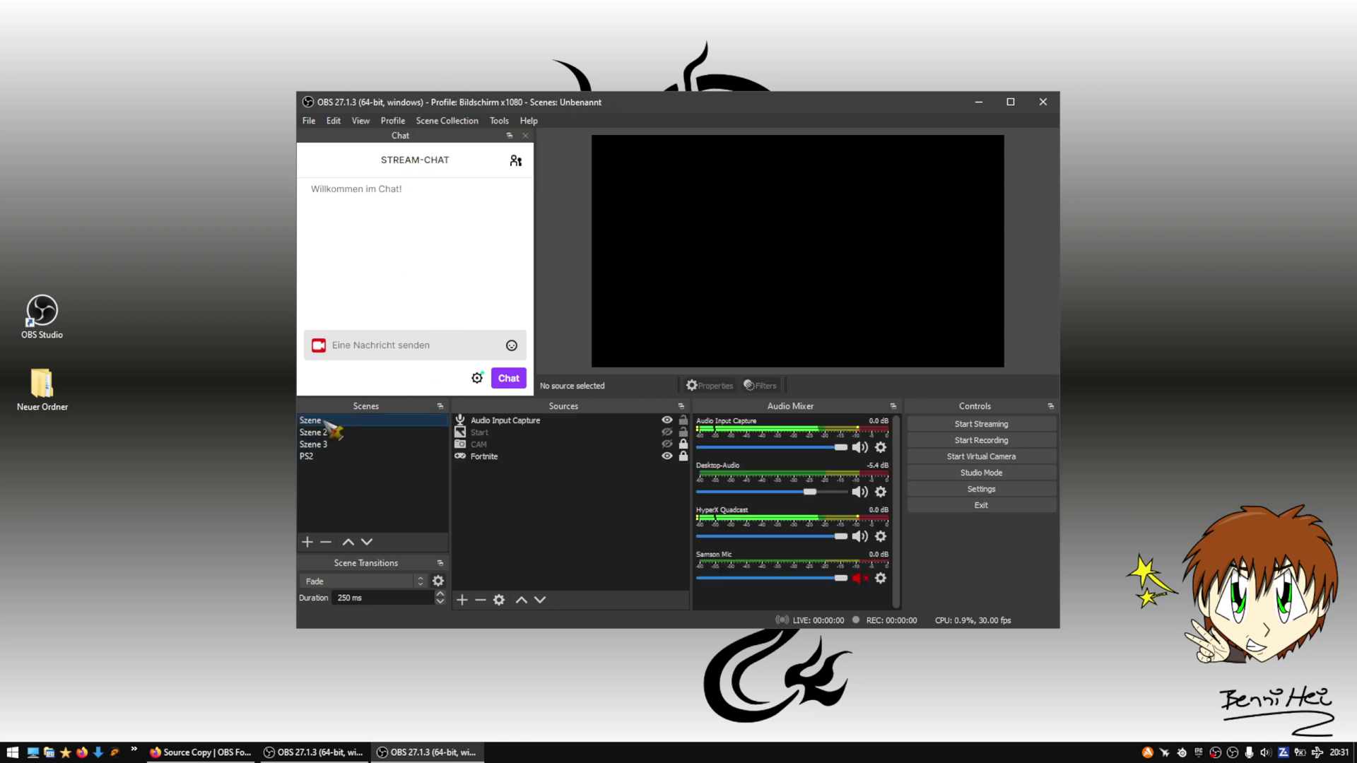
{"action": "left_click", "coordinate": [453, 122]}
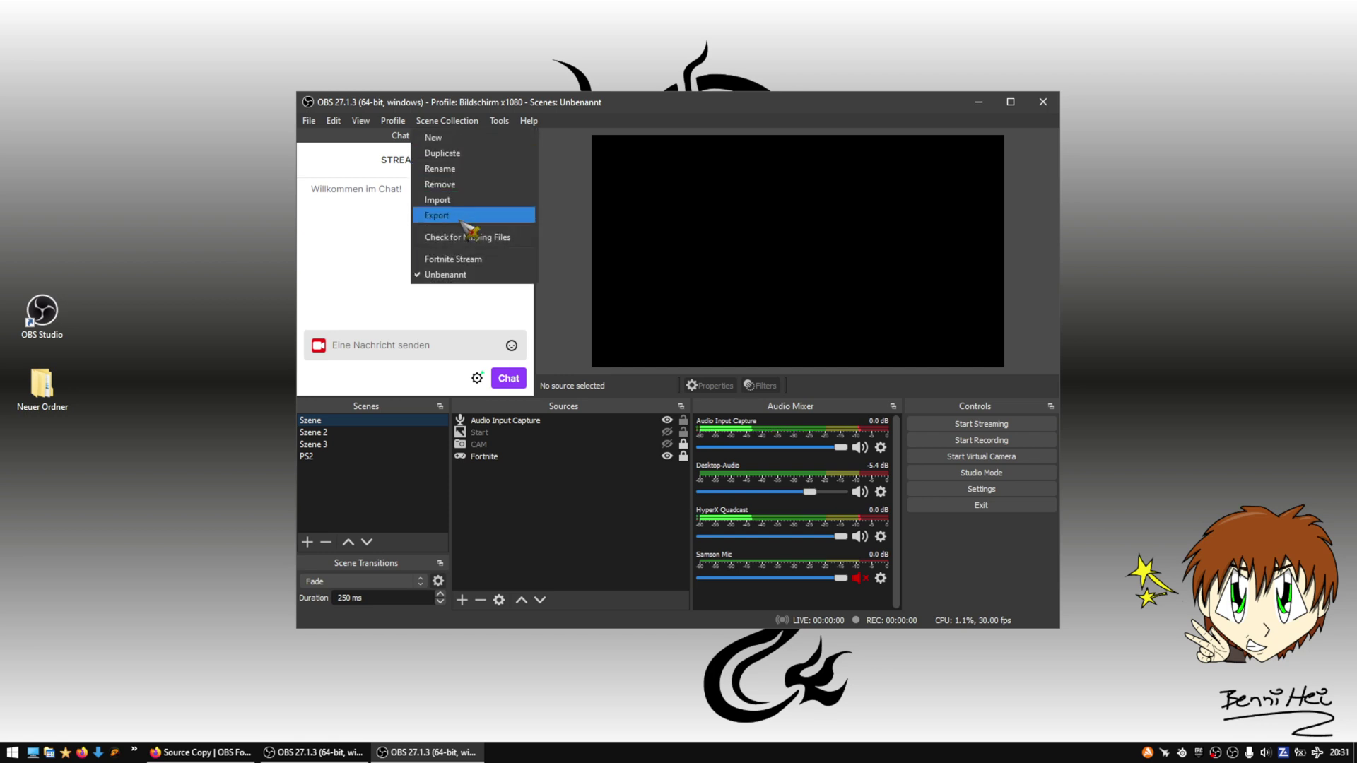
{"action": "left_click", "coordinate": [467, 260]}
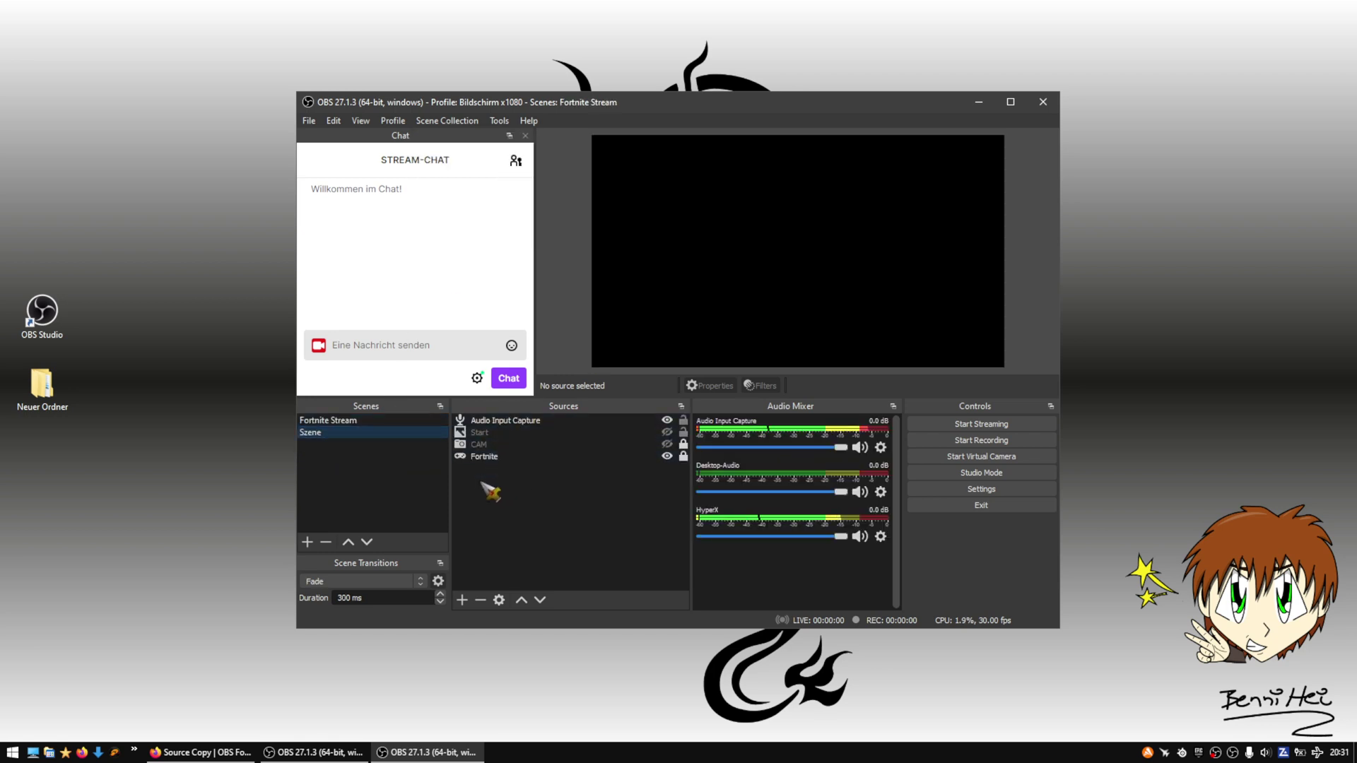
Step: Check the properties and filters of the Audio Input Capture source in the pasted Szene
{"action": "left_click", "coordinate": [482, 432]}
{"action": "left_click", "coordinate": [493, 421]}
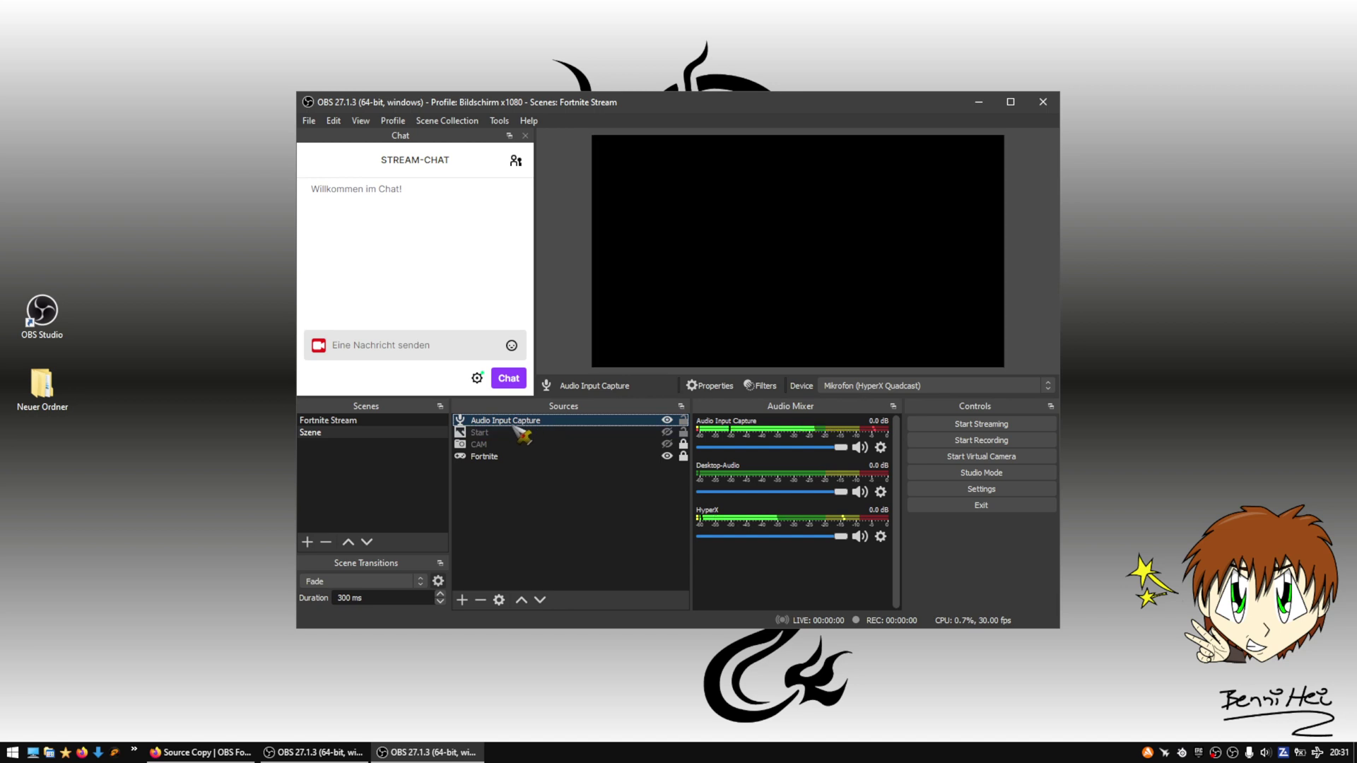
{"action": "double_click", "coordinate": [513, 422]}
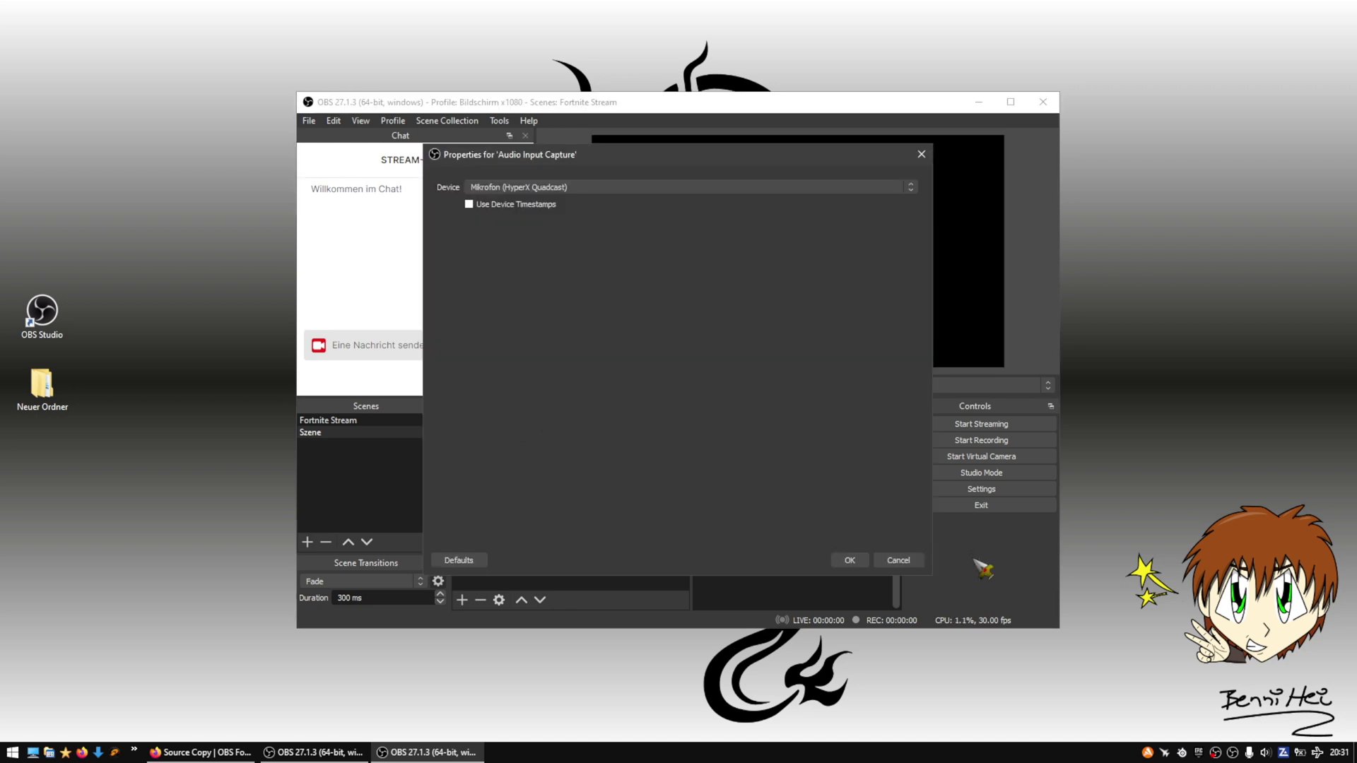
{"action": "left_click", "coordinate": [898, 560]}
{"action": "right_click", "coordinate": [518, 422]}
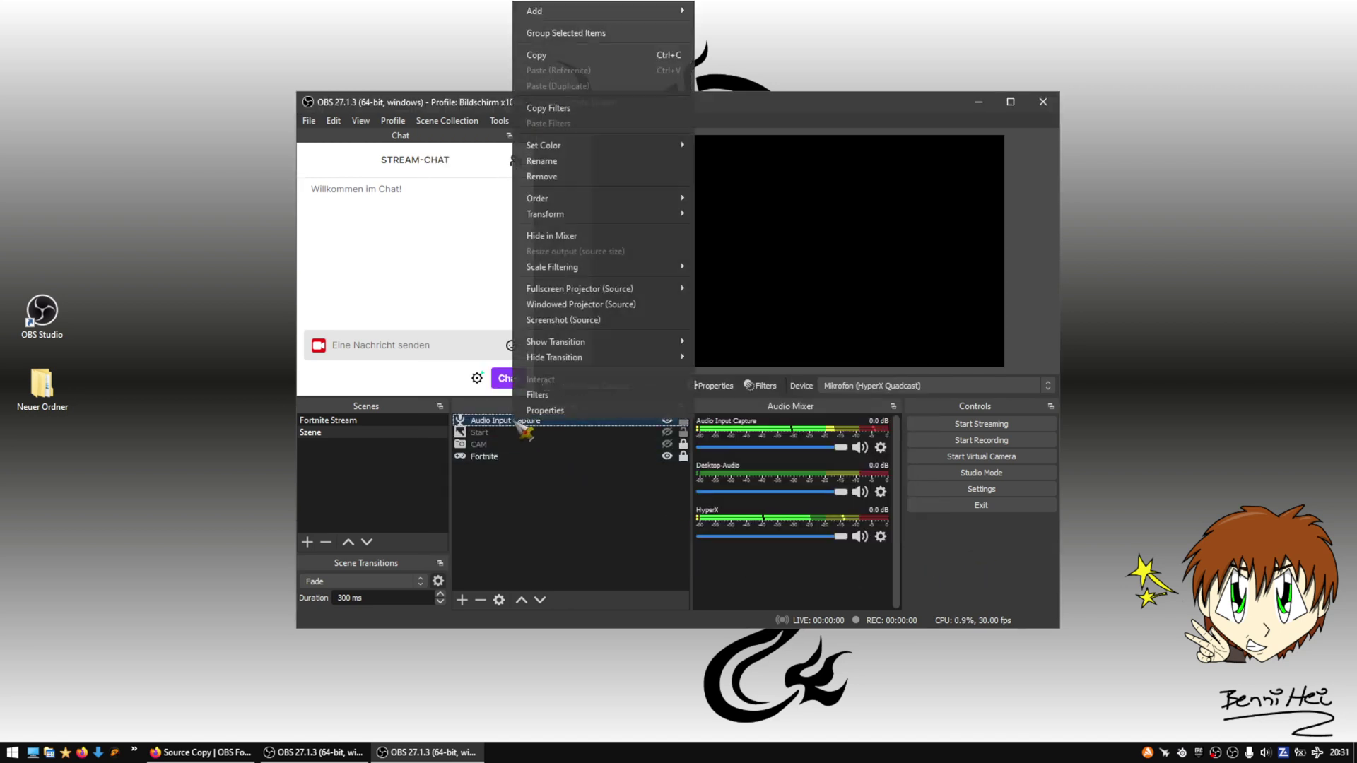
{"action": "left_click", "coordinate": [584, 401]}
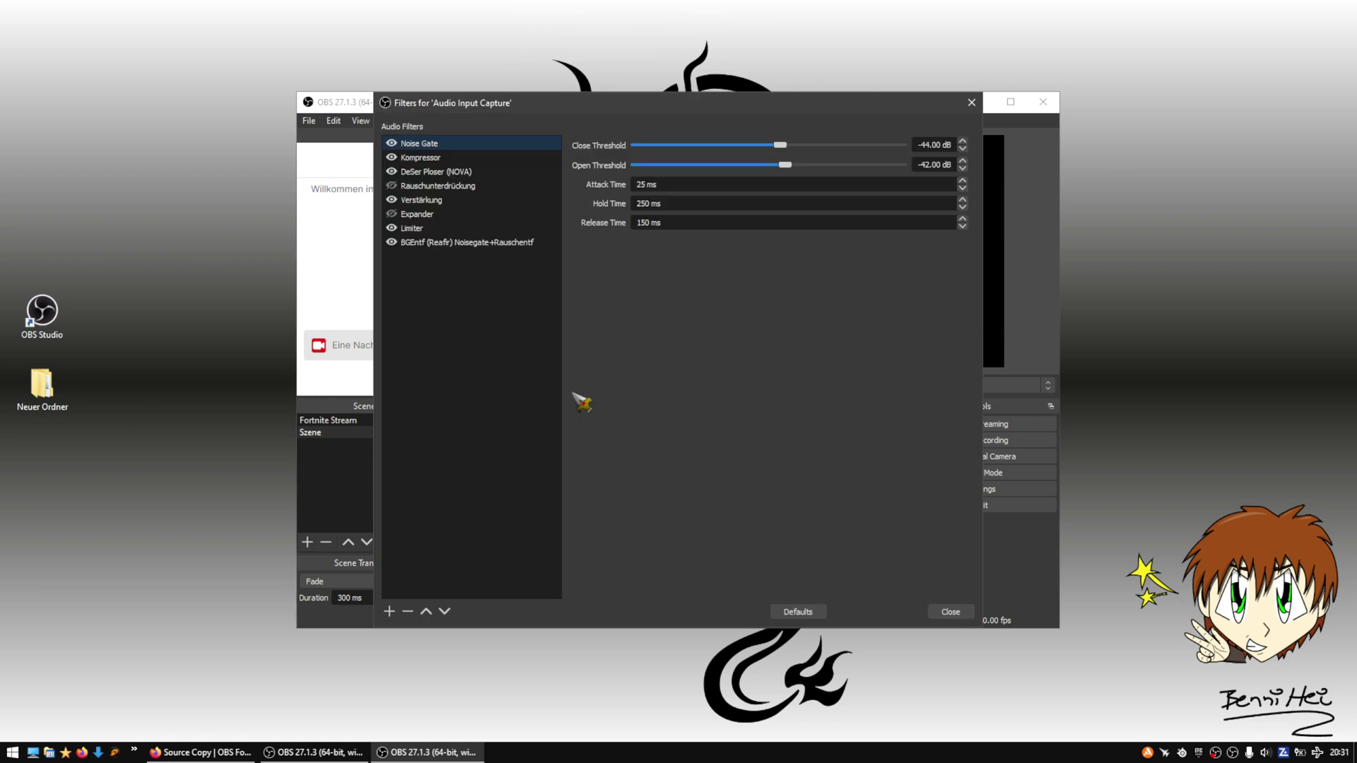
{"action": "left_click", "coordinate": [950, 612]}
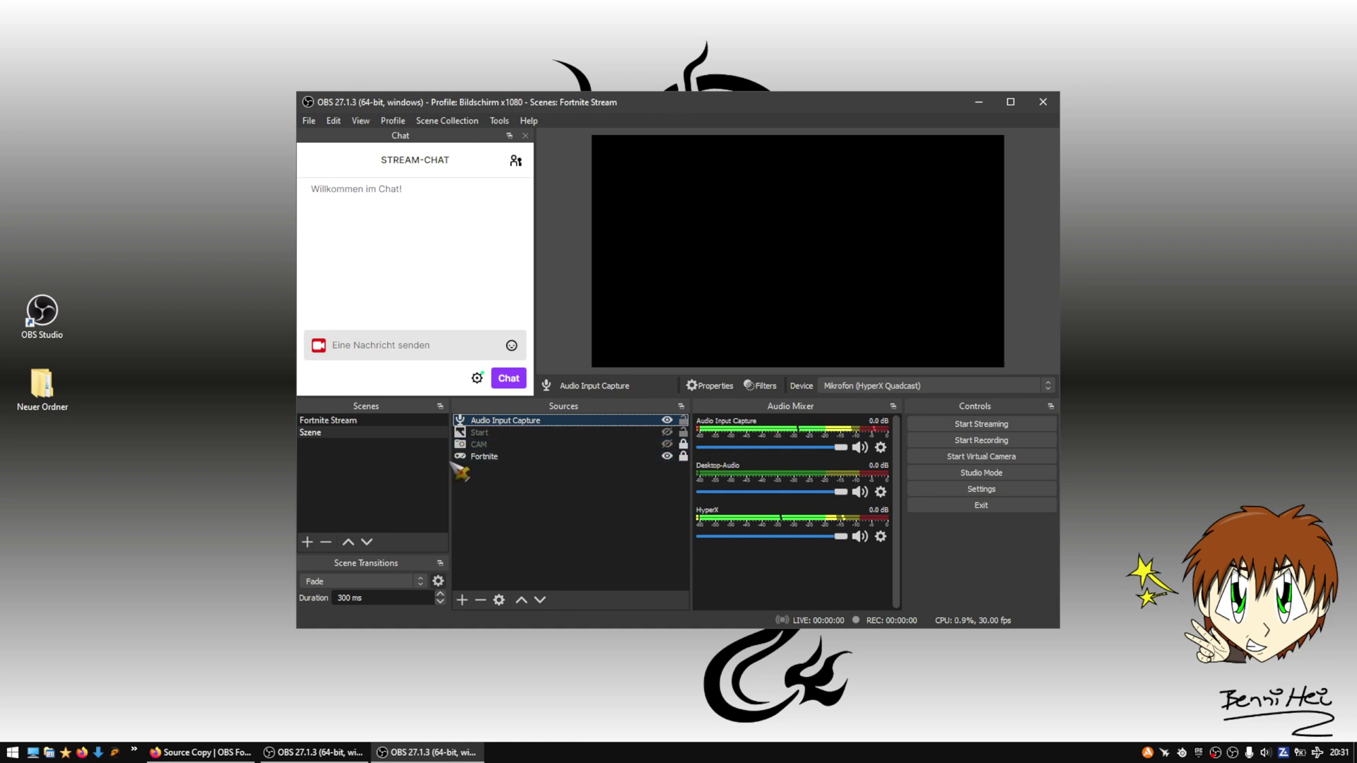
Step: Review the remaining sources in the pasted Szene and the sources of the Fortnite Stream scene
{"action": "left_click", "coordinate": [482, 434]}
{"action": "left_click", "coordinate": [485, 458]}
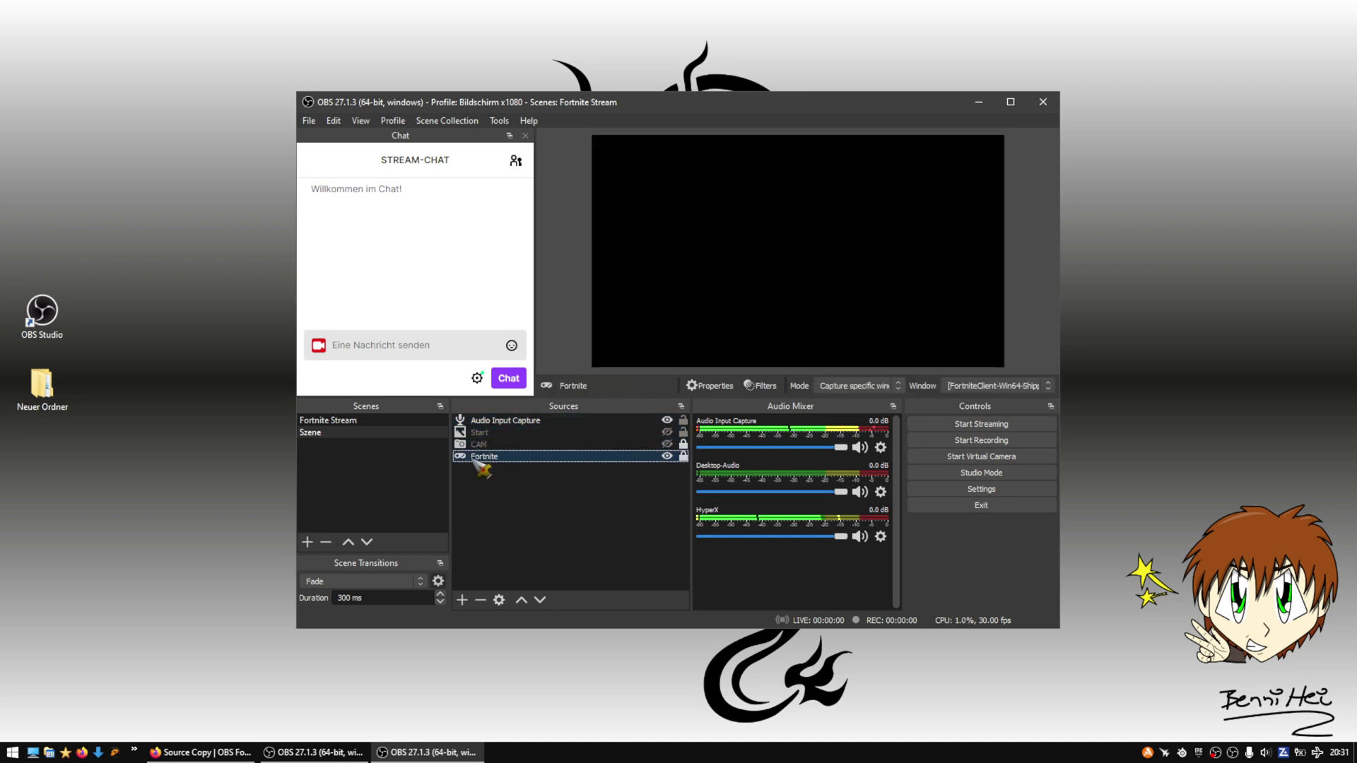
{"action": "left_click", "coordinate": [313, 435]}
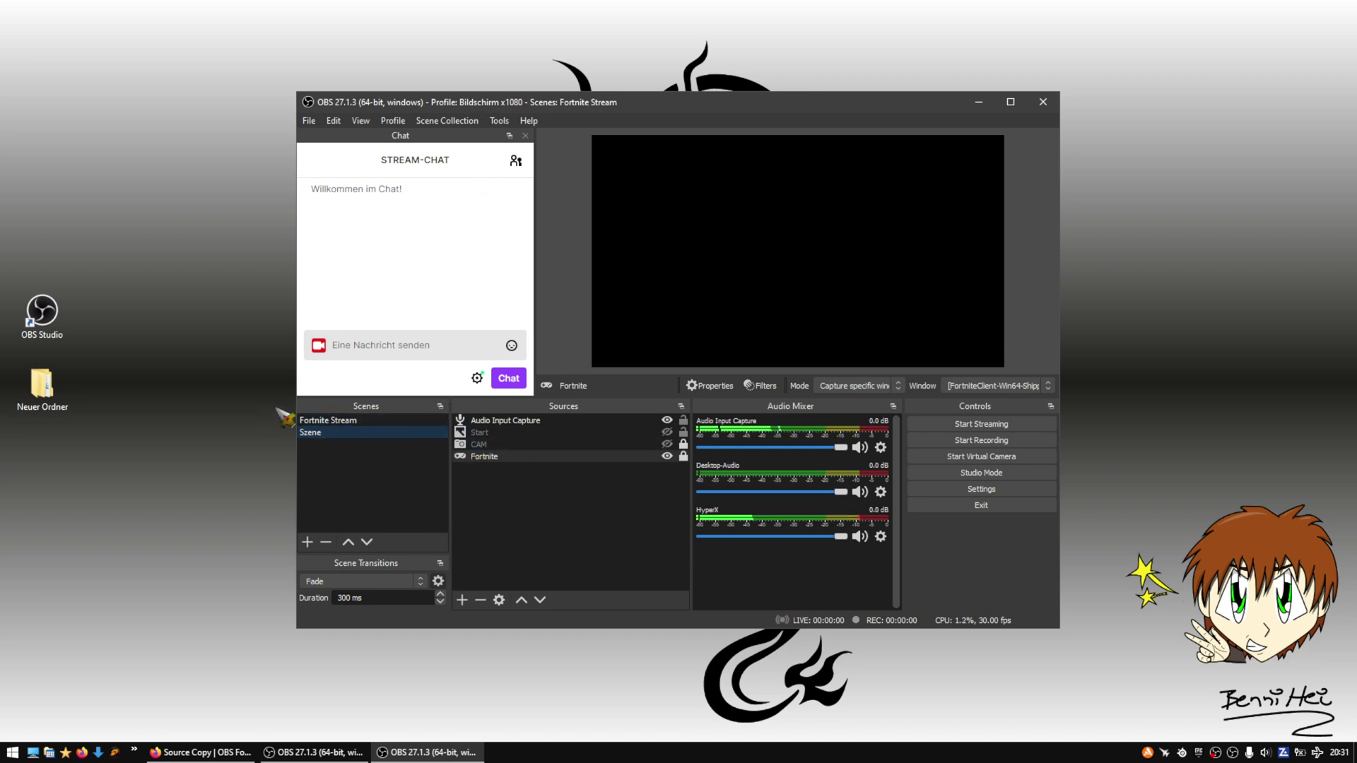
{"action": "left_click", "coordinate": [514, 425]}
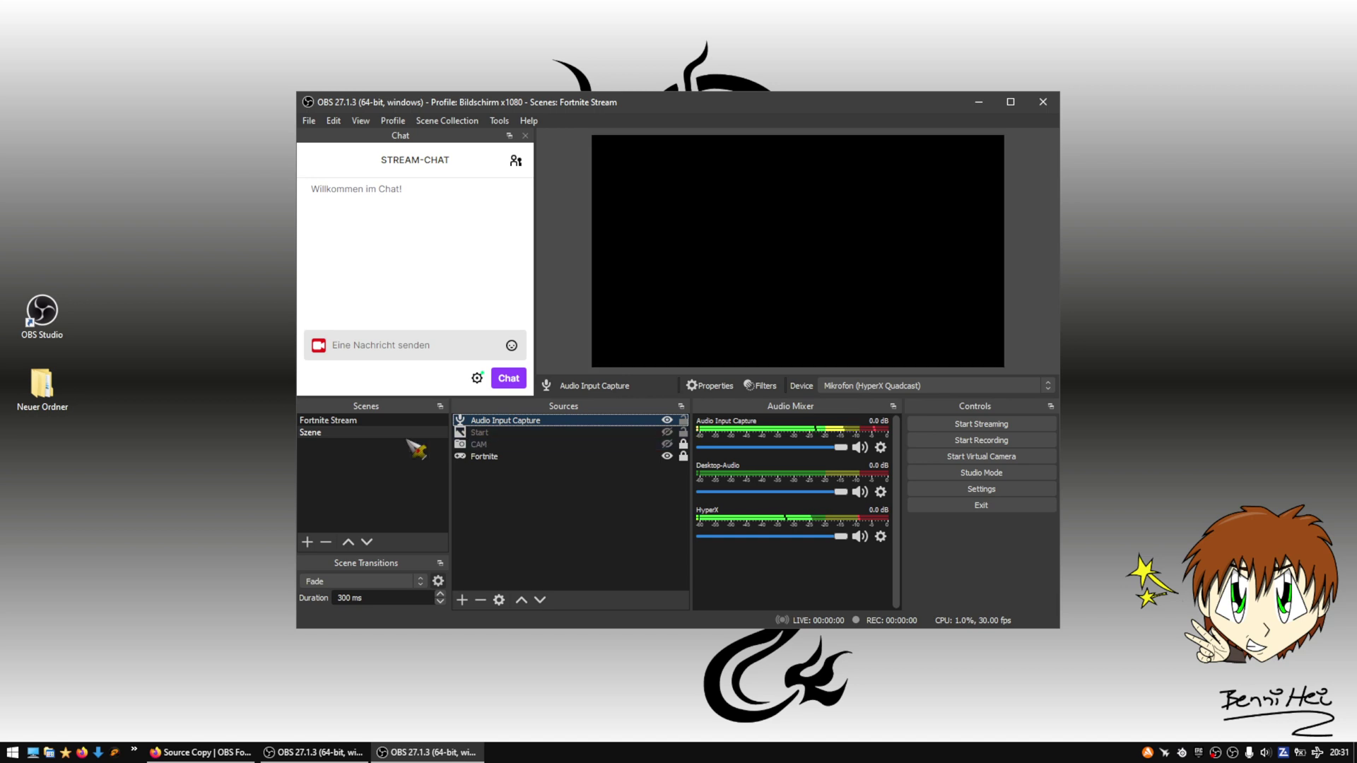
{"action": "left_click", "coordinate": [364, 421]}
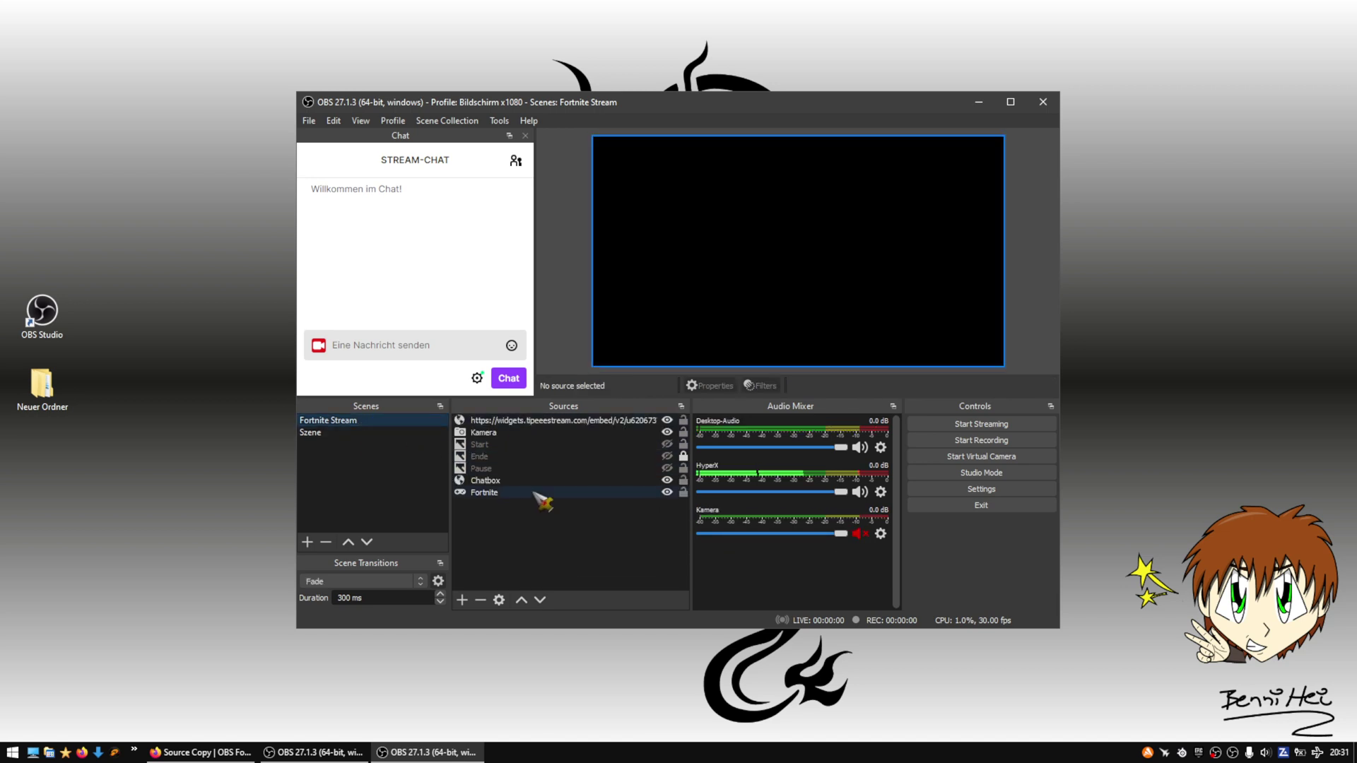
Step: Copy the filters of Szene's Audio Input Capture source and paste them onto the HyperX audio source in the Fortnite Stream scene
{"action": "left_click", "coordinate": [357, 433]}
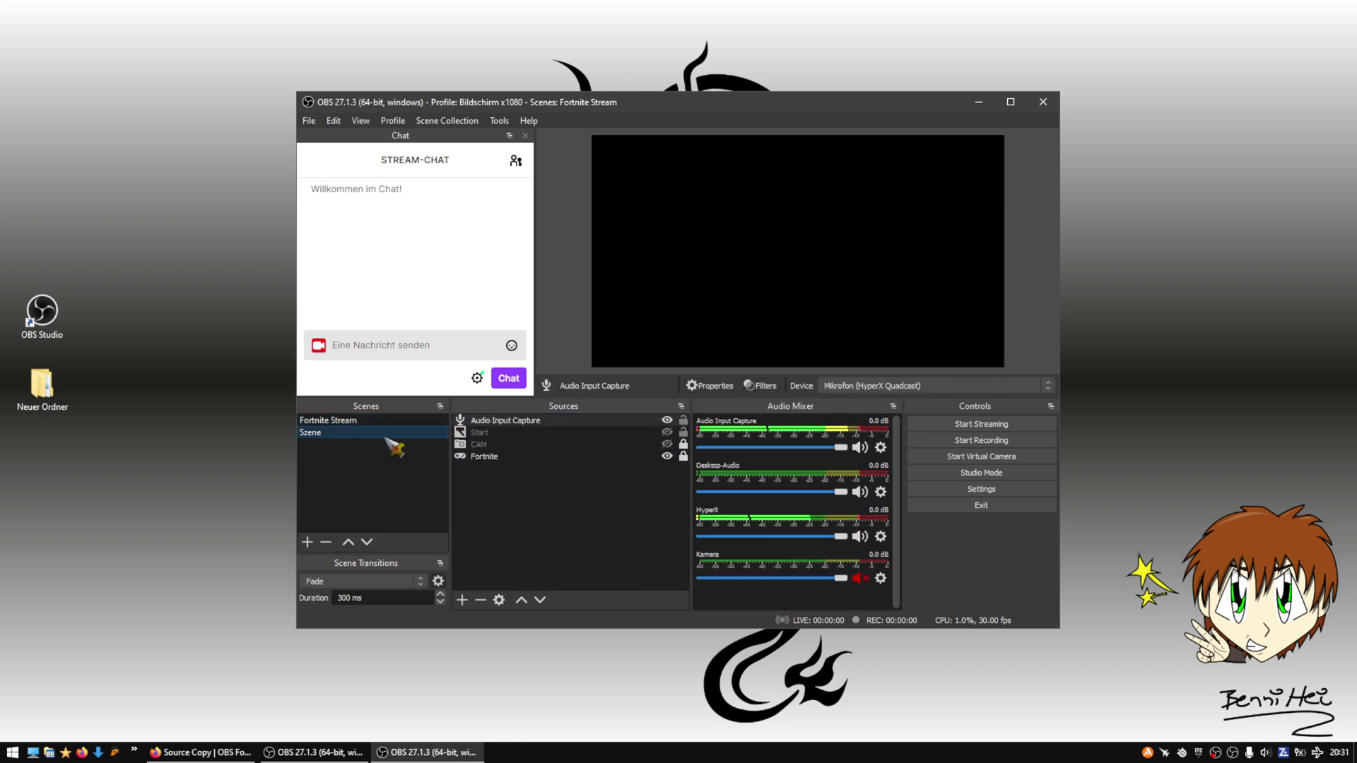
{"action": "right_click", "coordinate": [517, 423]}
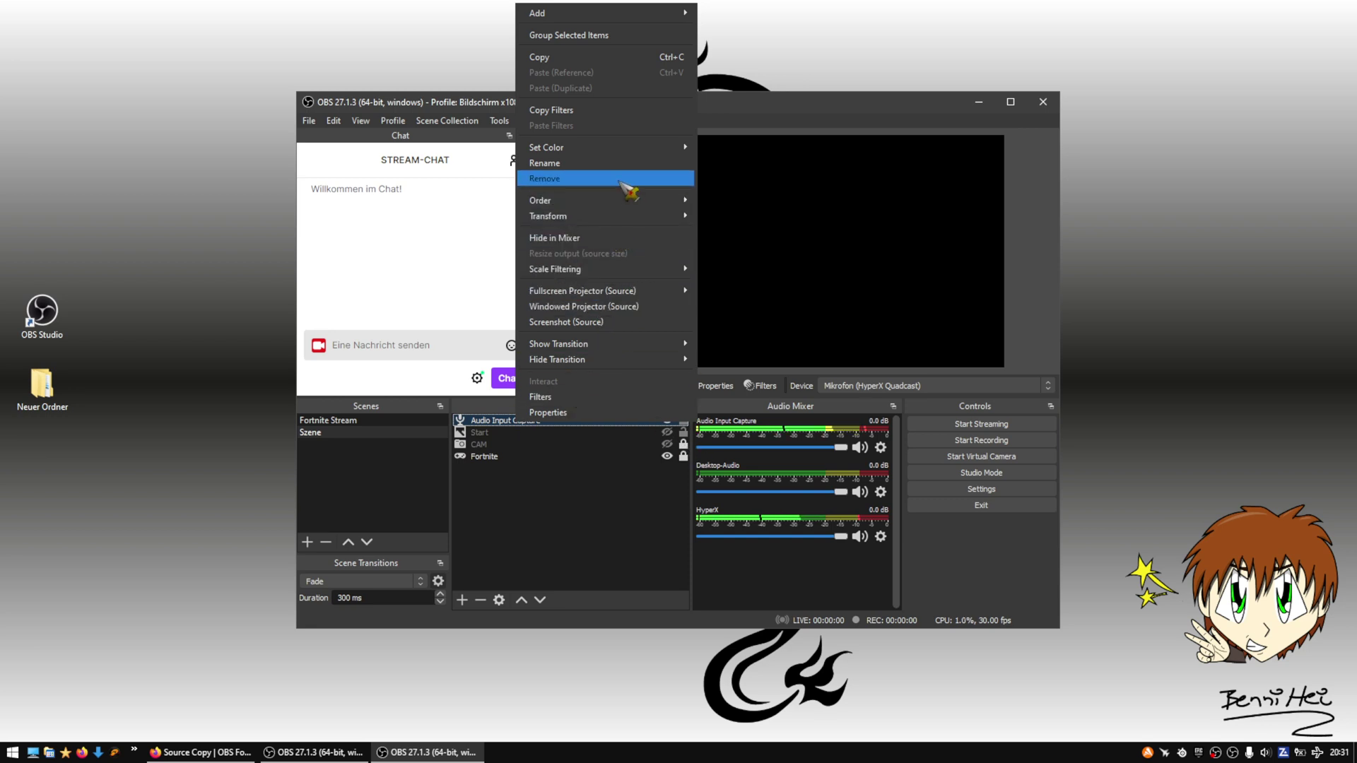
{"action": "left_click", "coordinate": [622, 125]}
{"action": "left_click", "coordinate": [364, 421]}
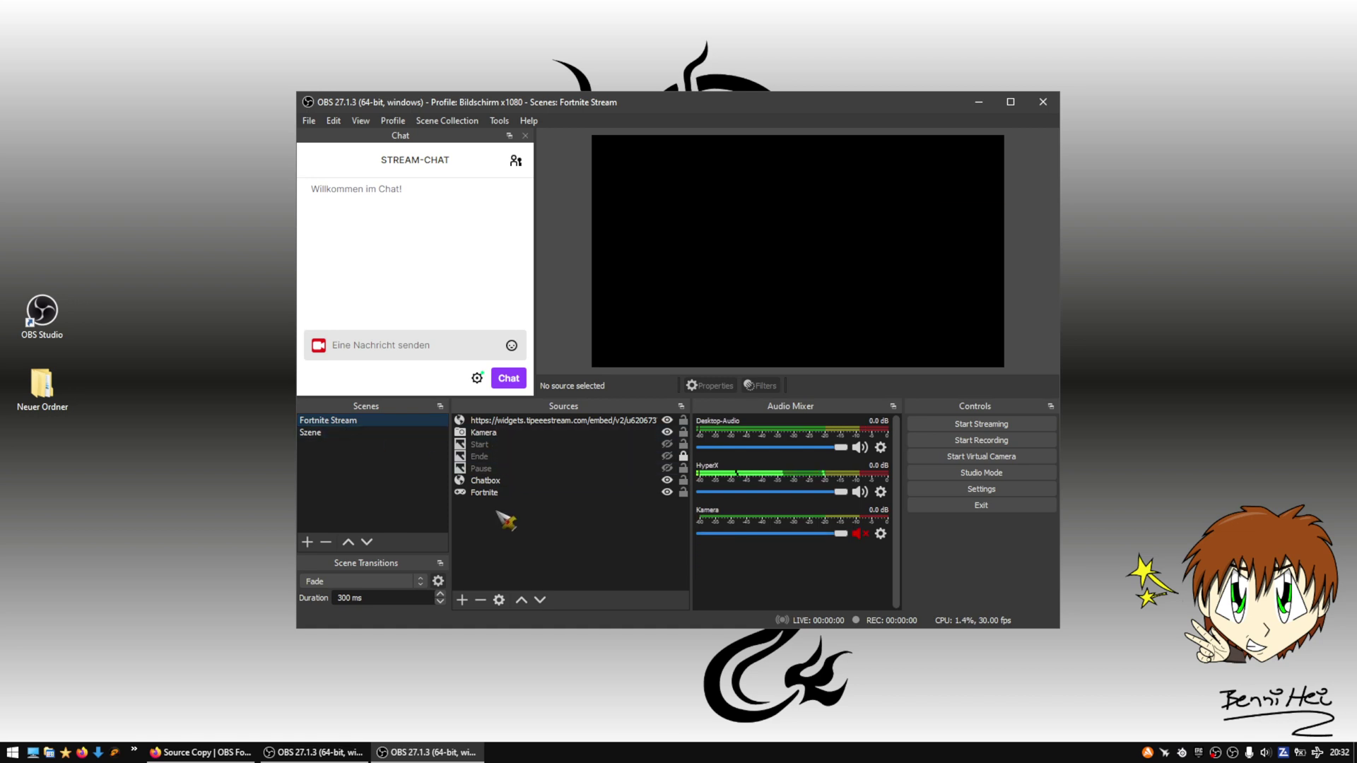
{"action": "left_click", "coordinate": [881, 492]}
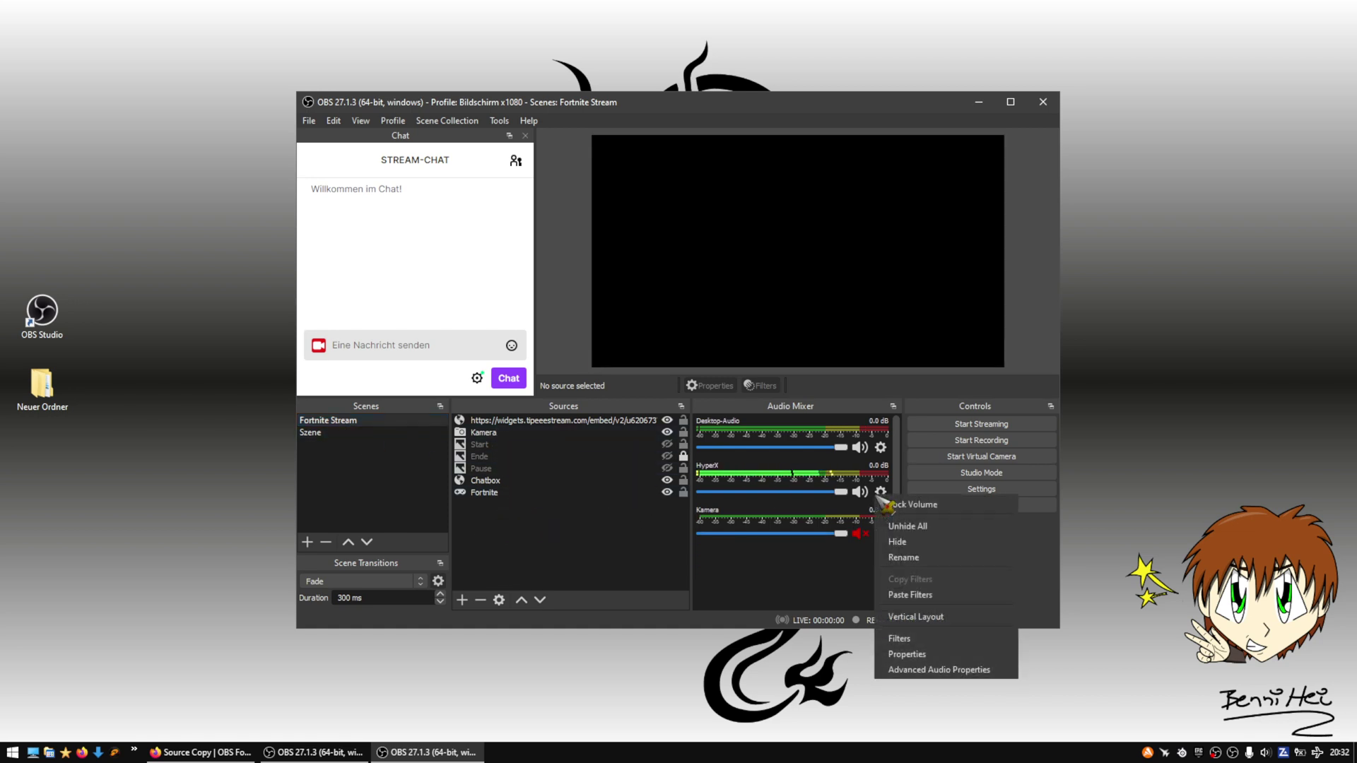
{"action": "left_click", "coordinate": [924, 595]}
Step: Check the filter list of the HyperX audio source
{"action": "left_click", "coordinate": [881, 495]}
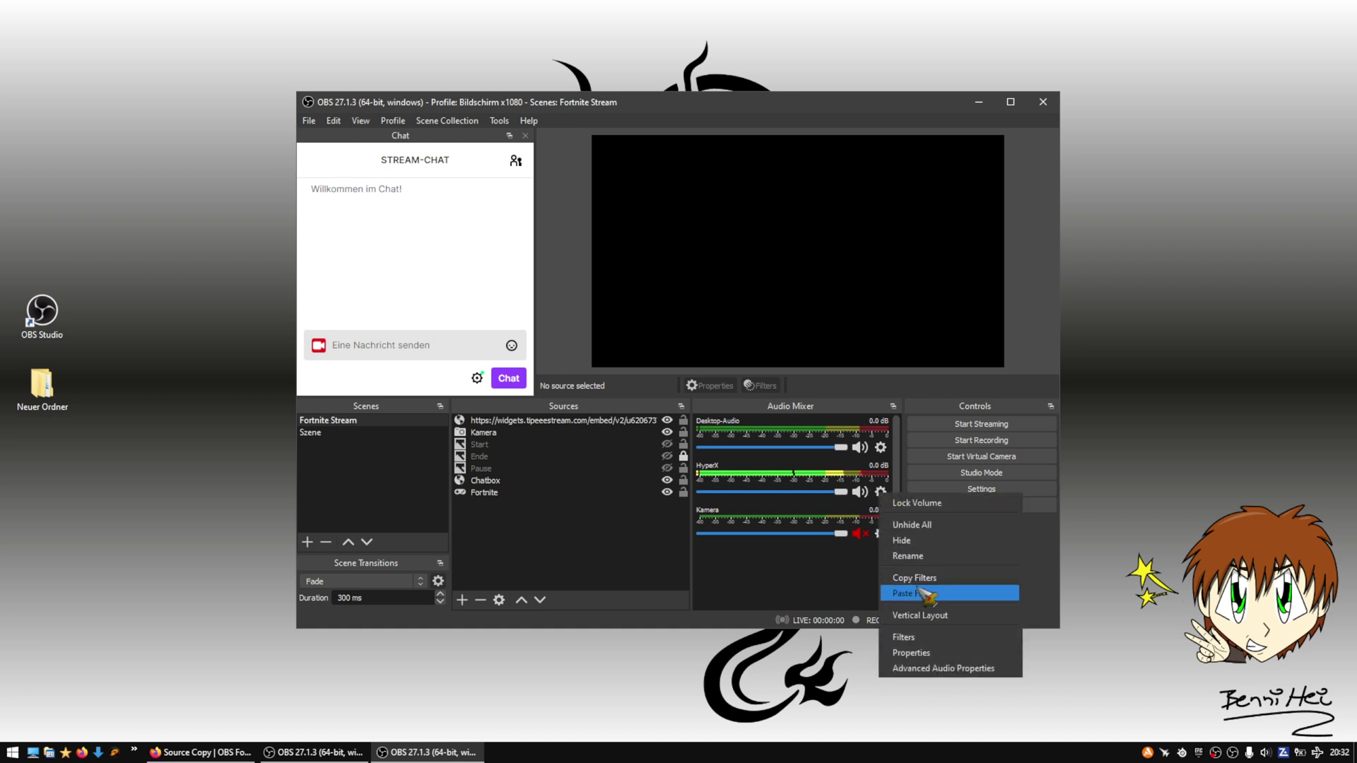
{"action": "left_click", "coordinate": [912, 638]}
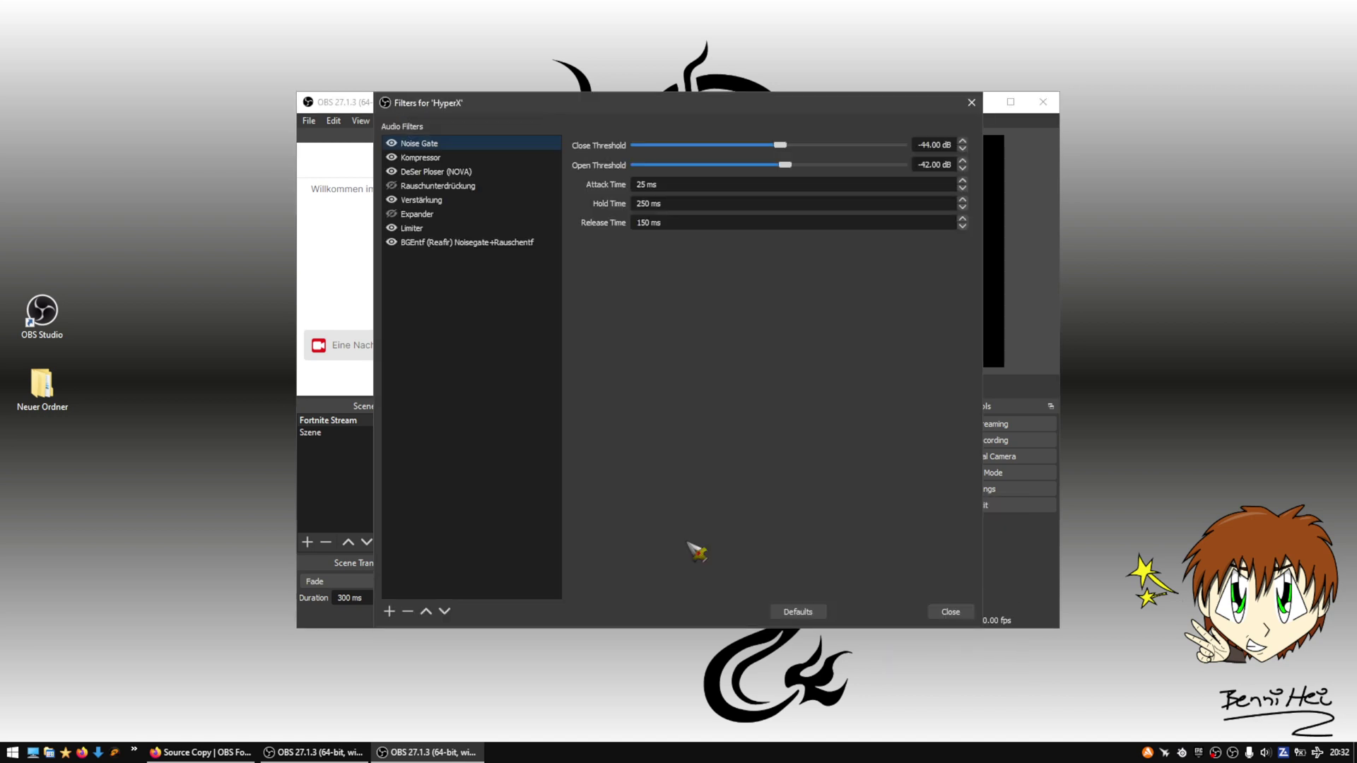
{"action": "left_click", "coordinate": [951, 612]}
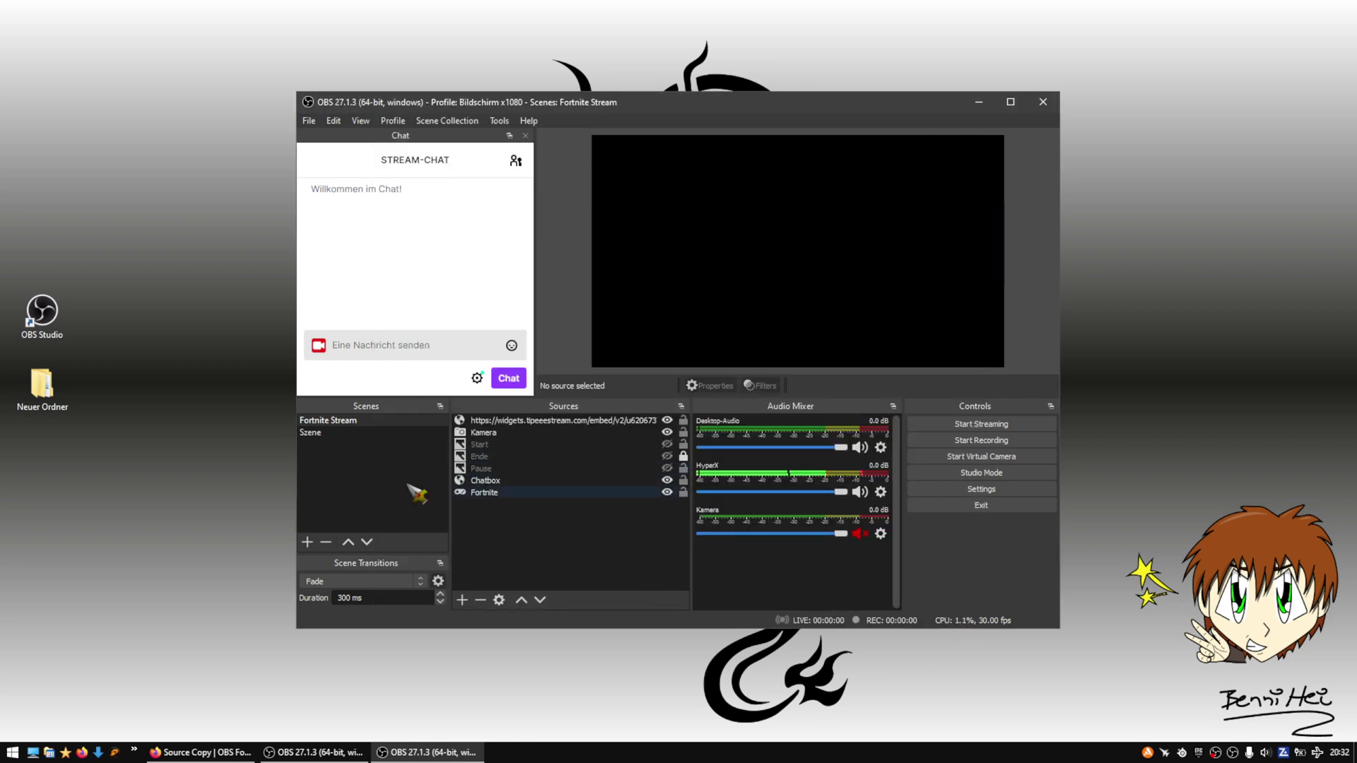
{"action": "left_click", "coordinate": [322, 436]}
{"action": "right_click", "coordinate": [322, 436]}
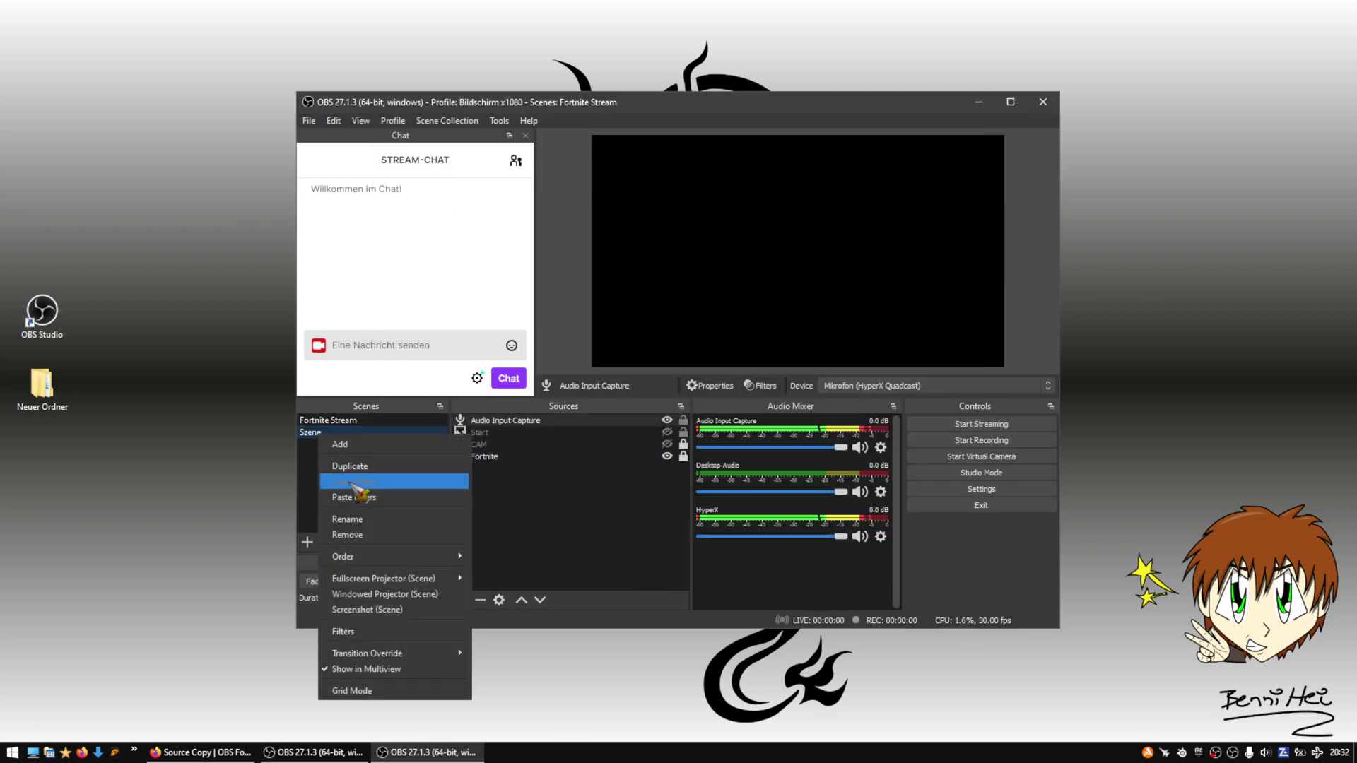
{"action": "left_click", "coordinate": [530, 493]}
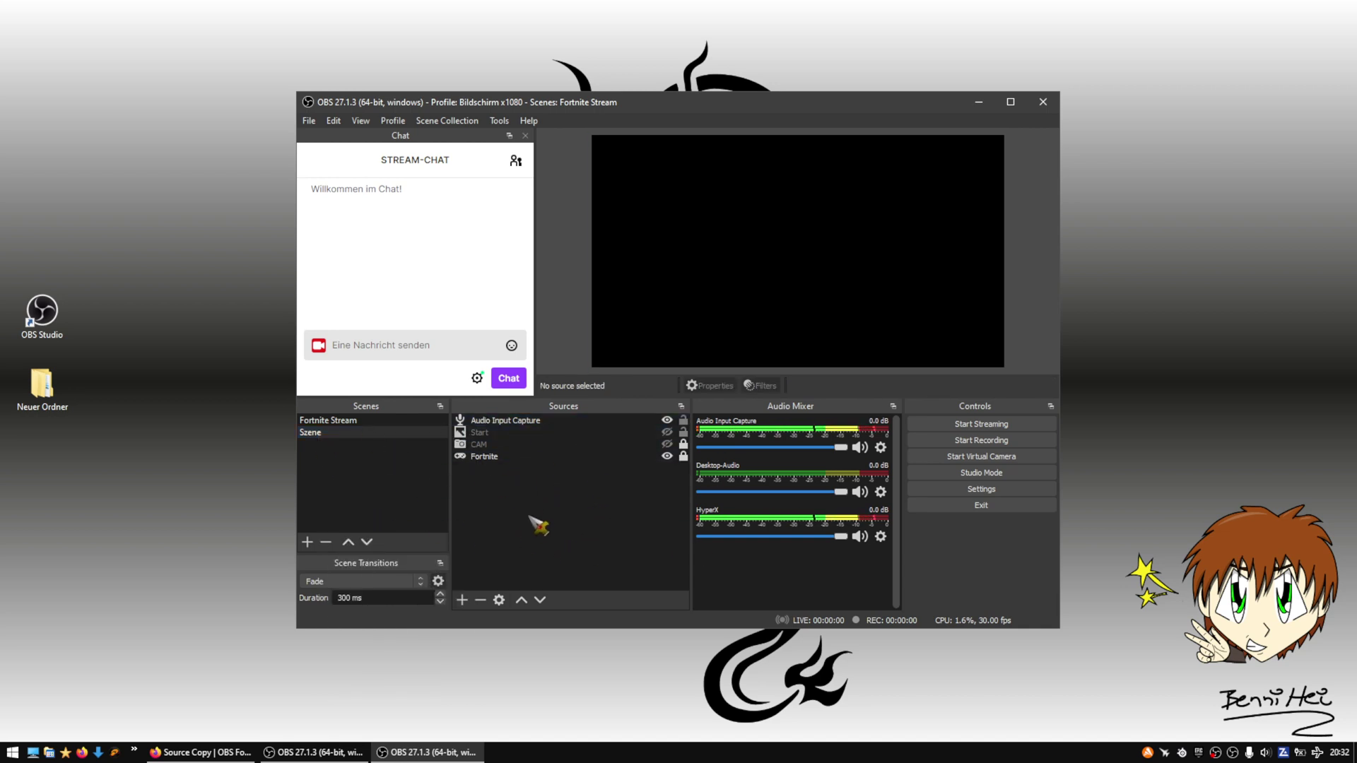
{"action": "right_click", "coordinate": [327, 437]}
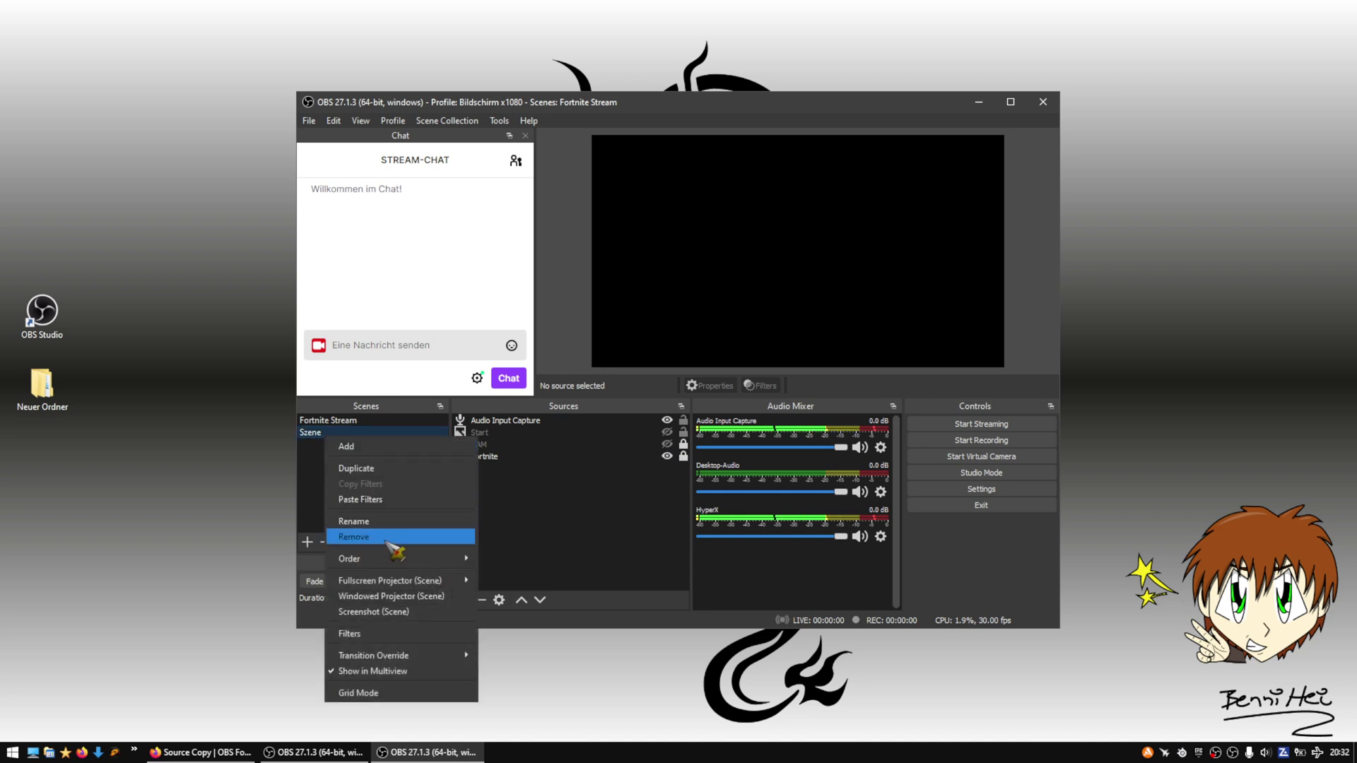
{"action": "left_click", "coordinate": [540, 446]}
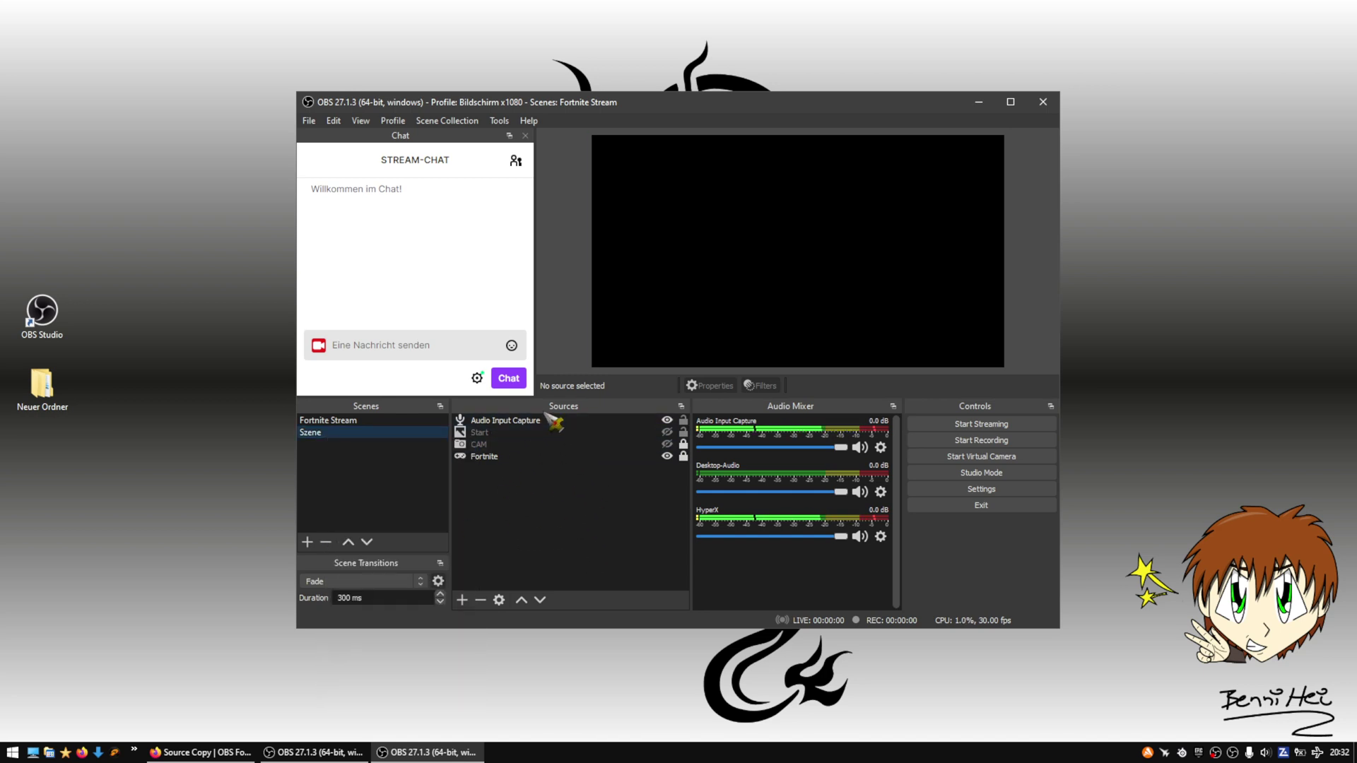
Step: Remove the pasted scene Szene from the Fortnite Stream scene collection
{"action": "right_click", "coordinate": [337, 436]}
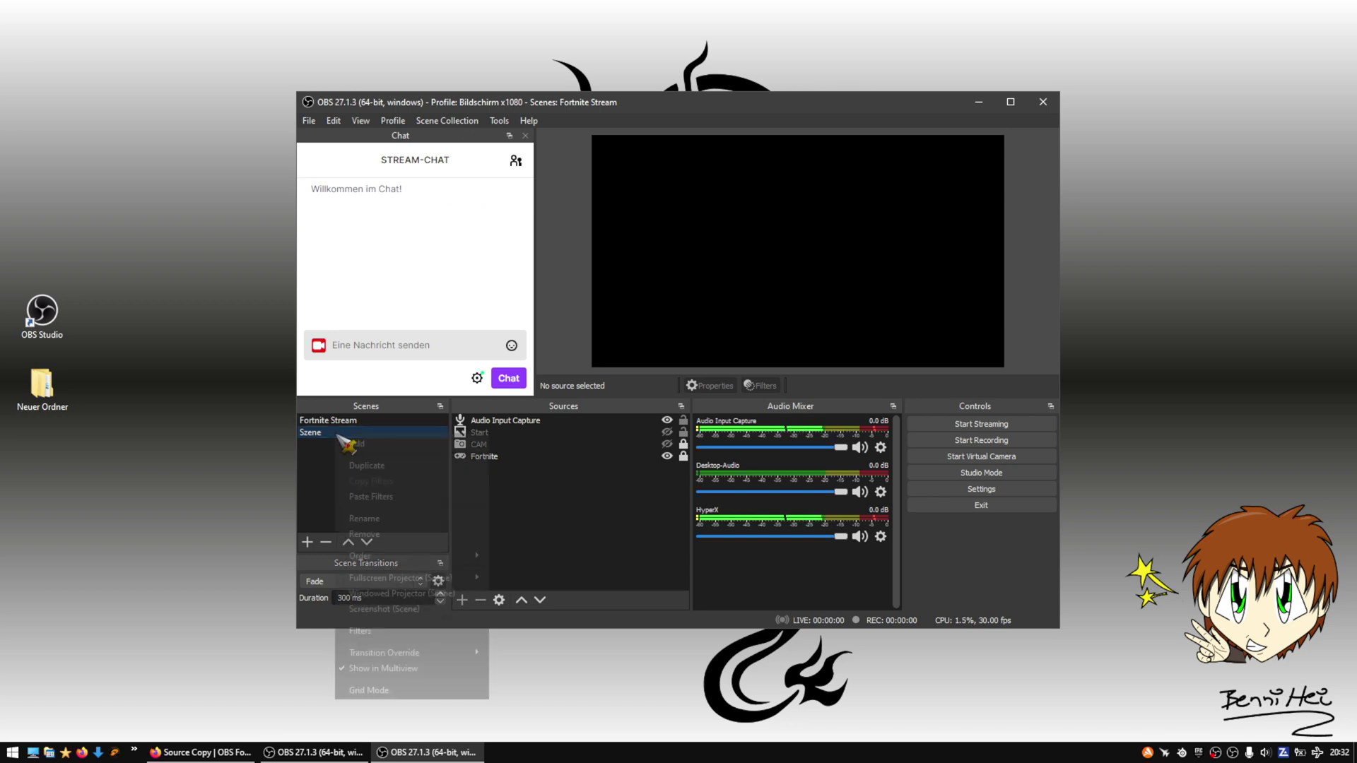
{"action": "left_click", "coordinate": [397, 534]}
{"action": "left_click", "coordinate": [711, 387]}
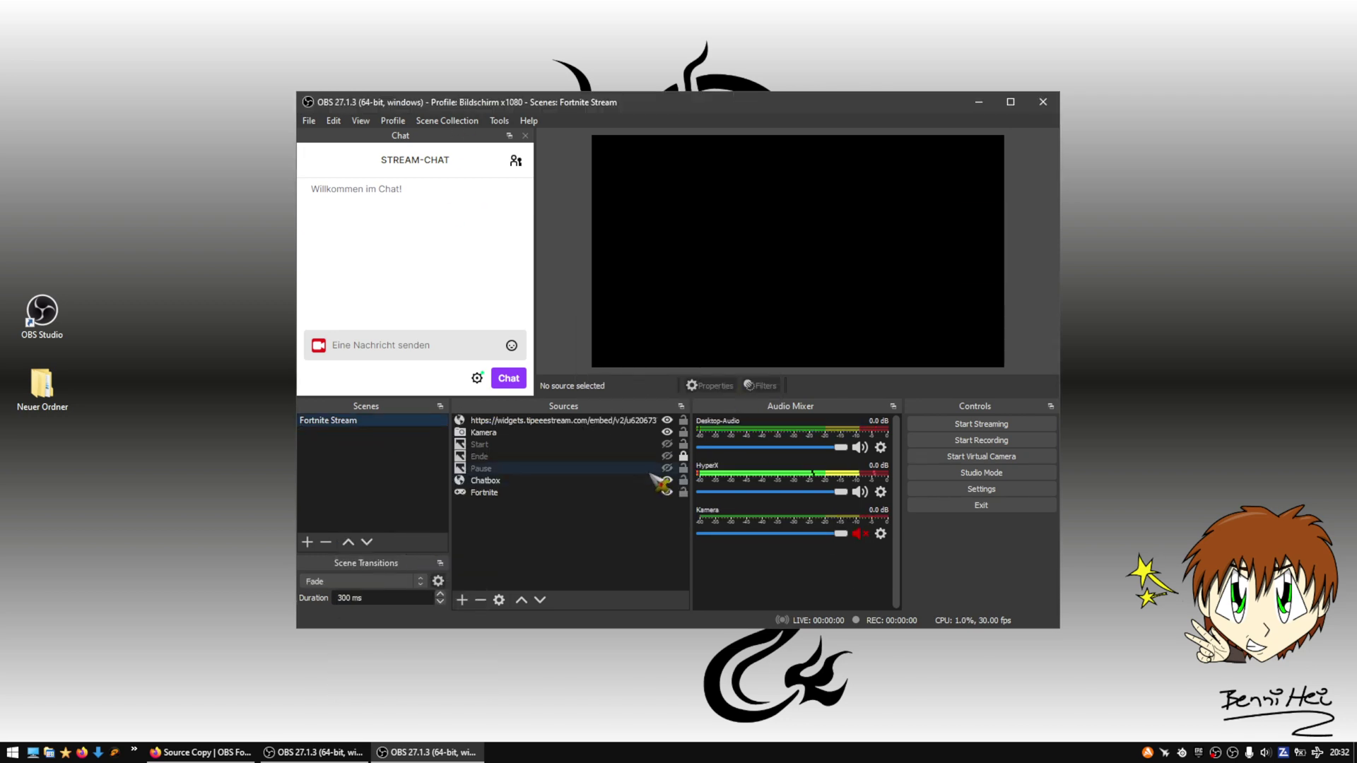